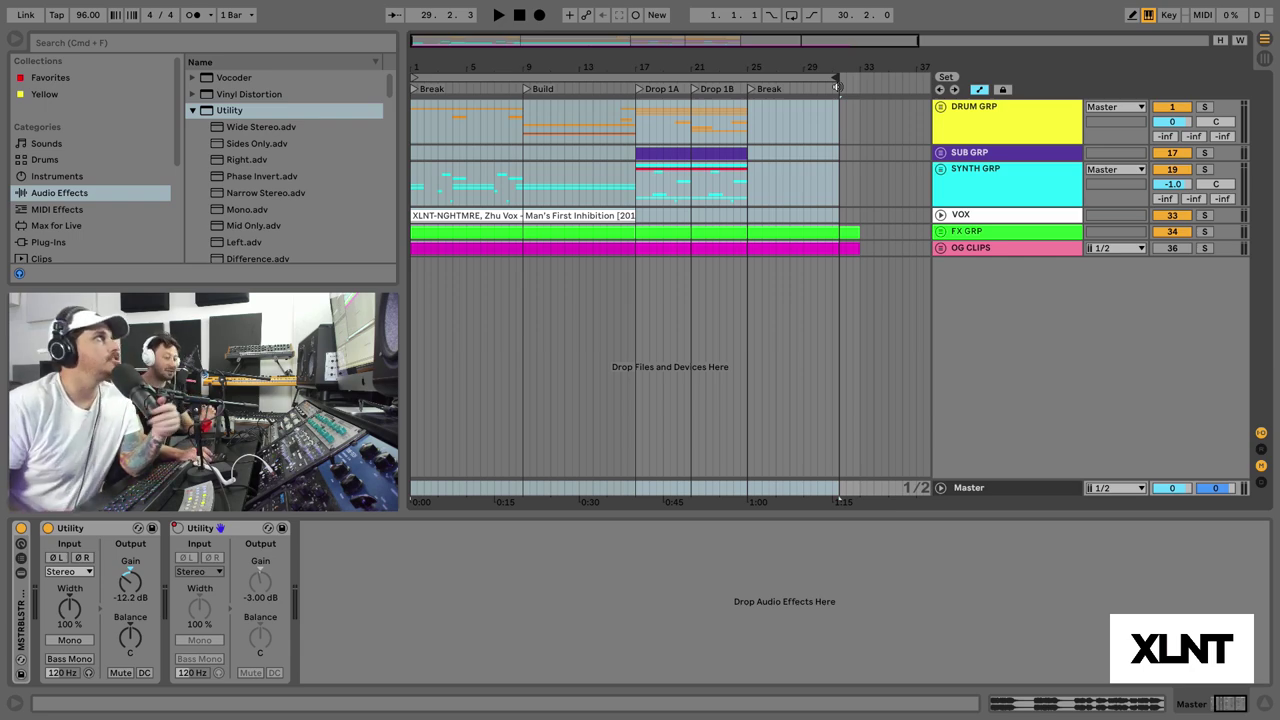
# - Solo SYNTH GRP and audition it briefly from the start of Drop 1A at bar 17
pyautogui.click(637, 176)
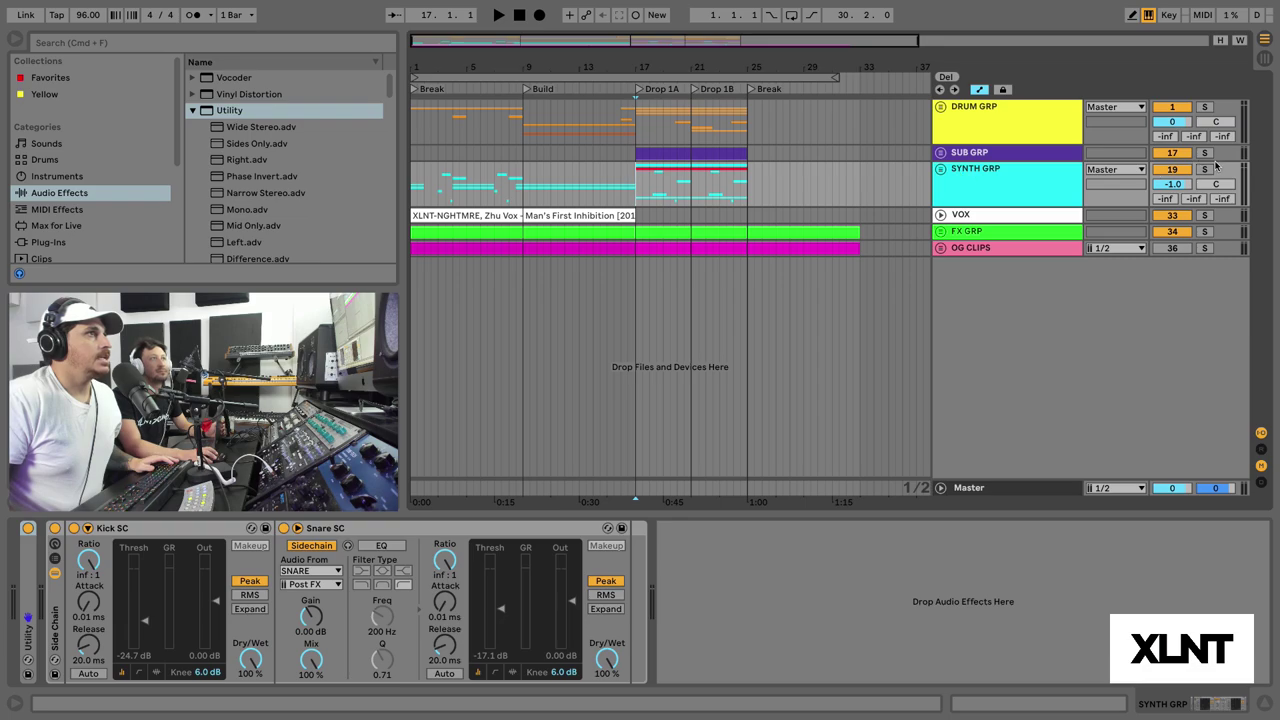
pyautogui.click(1205, 169)
pyautogui.press('space')
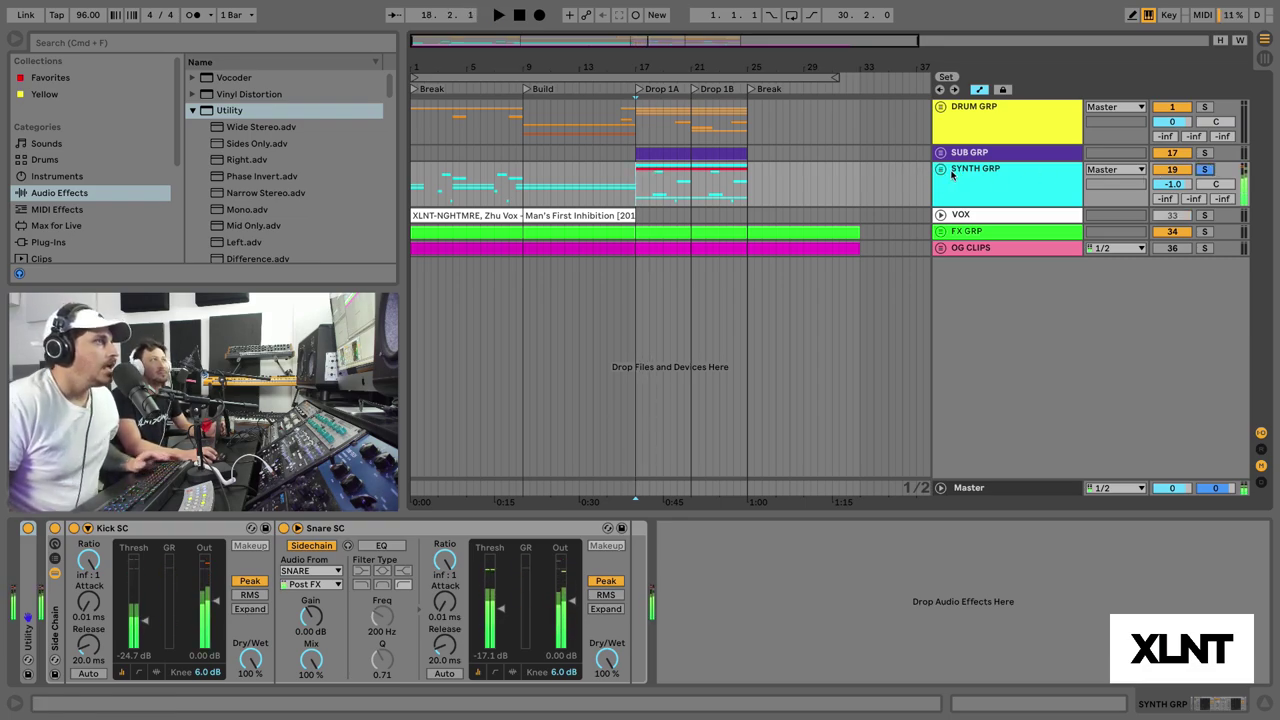
pyautogui.press('space')
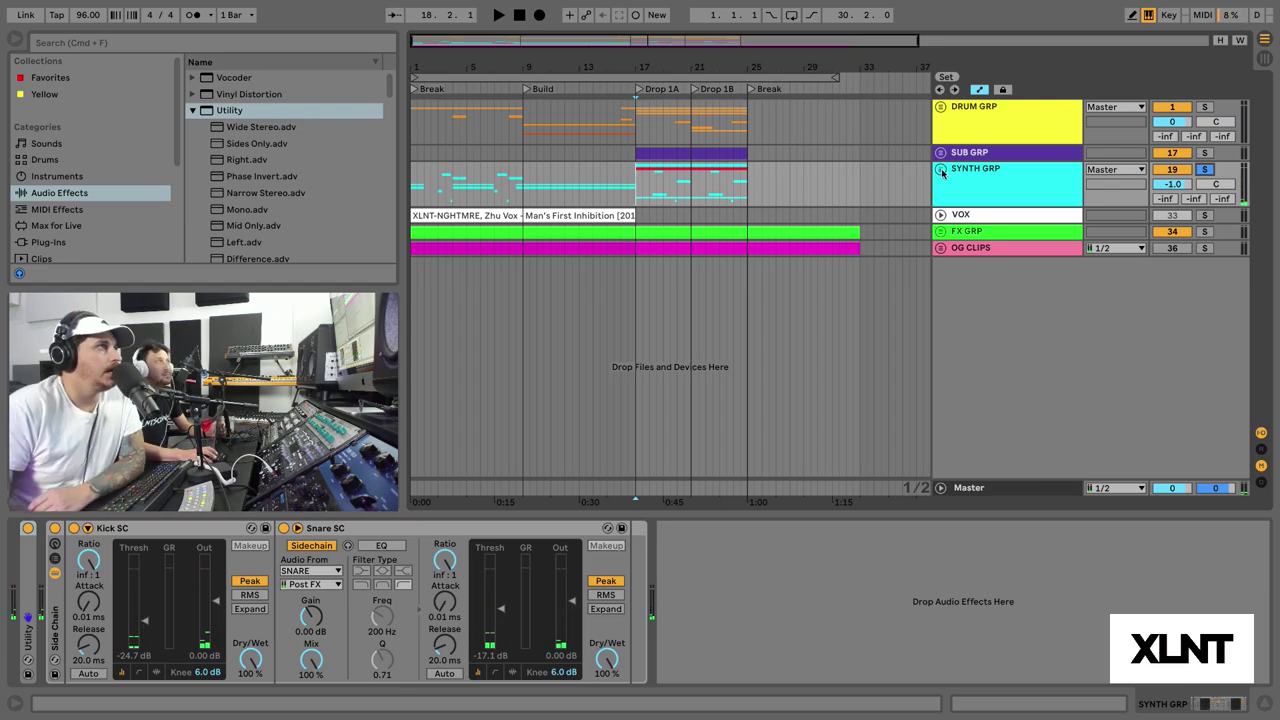
# - Expand SYNTH GRP to show its tracks and unfold the cyan LD - MAIN LEAD track at the drop
pyautogui.click(941, 171)
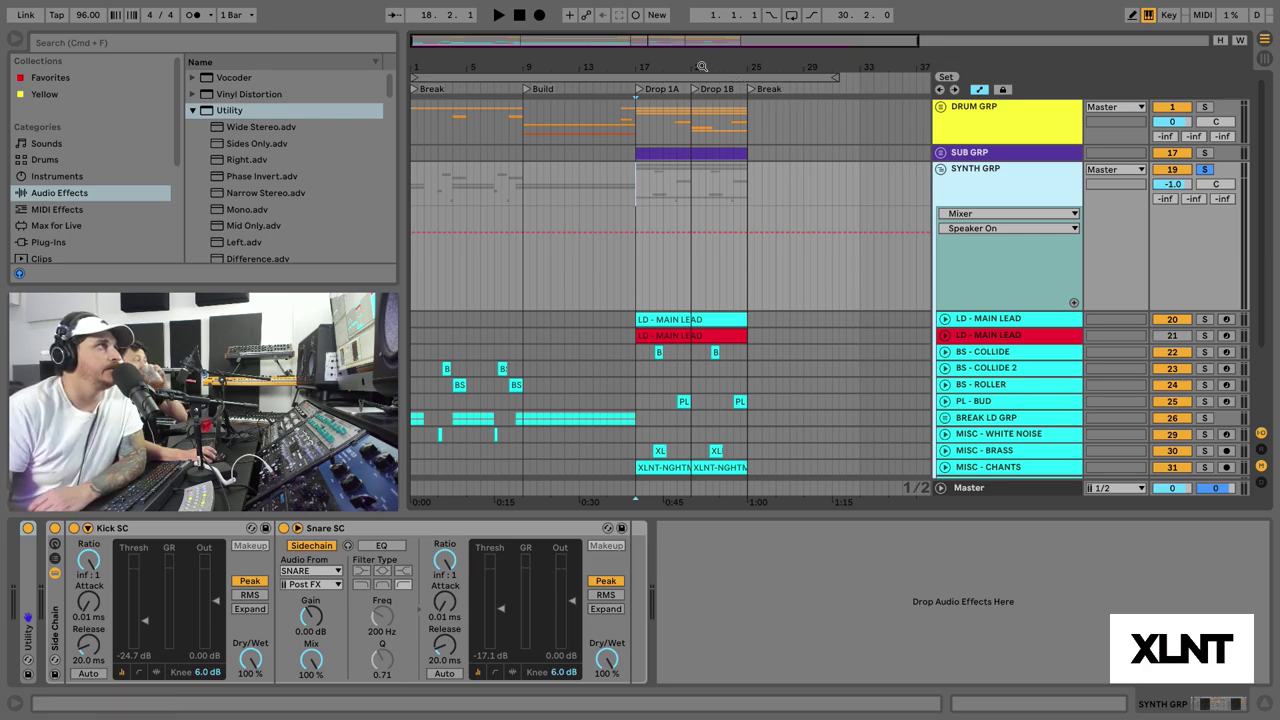
pyautogui.moveTo(714, 68); pyautogui.dragTo(705, 102)
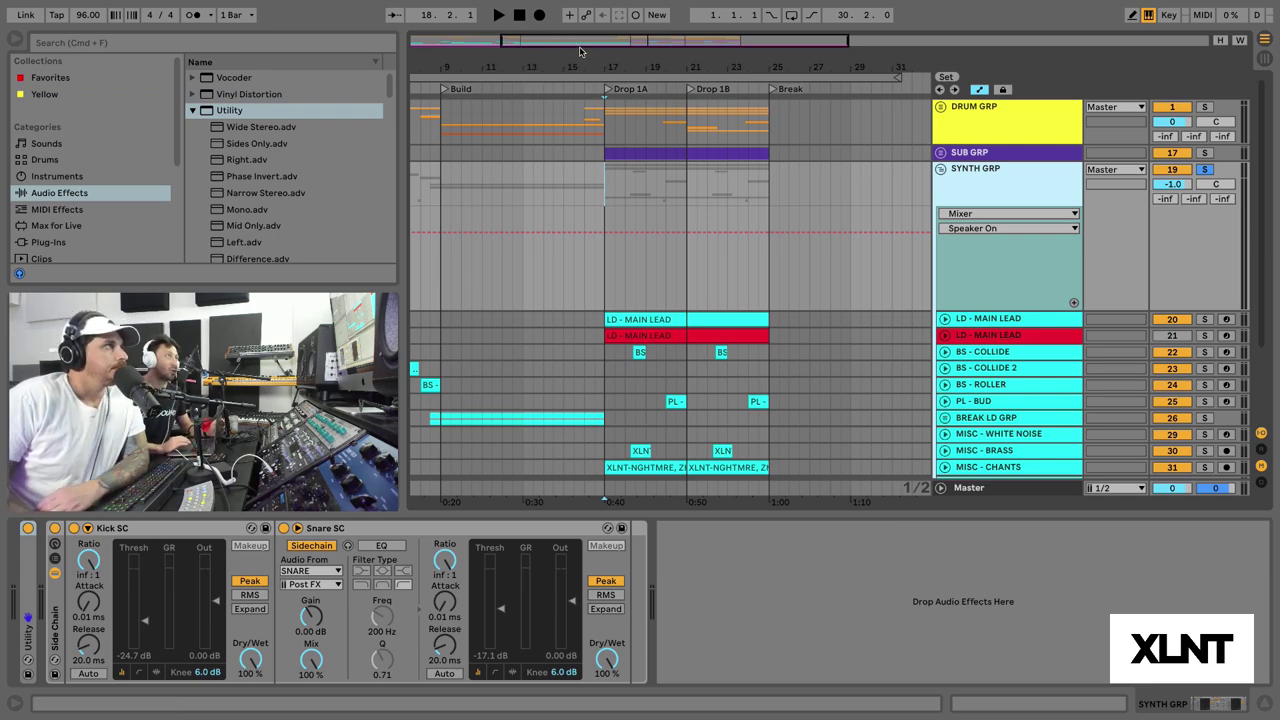
pyautogui.moveTo(628, 66); pyautogui.dragTo(628, 70)
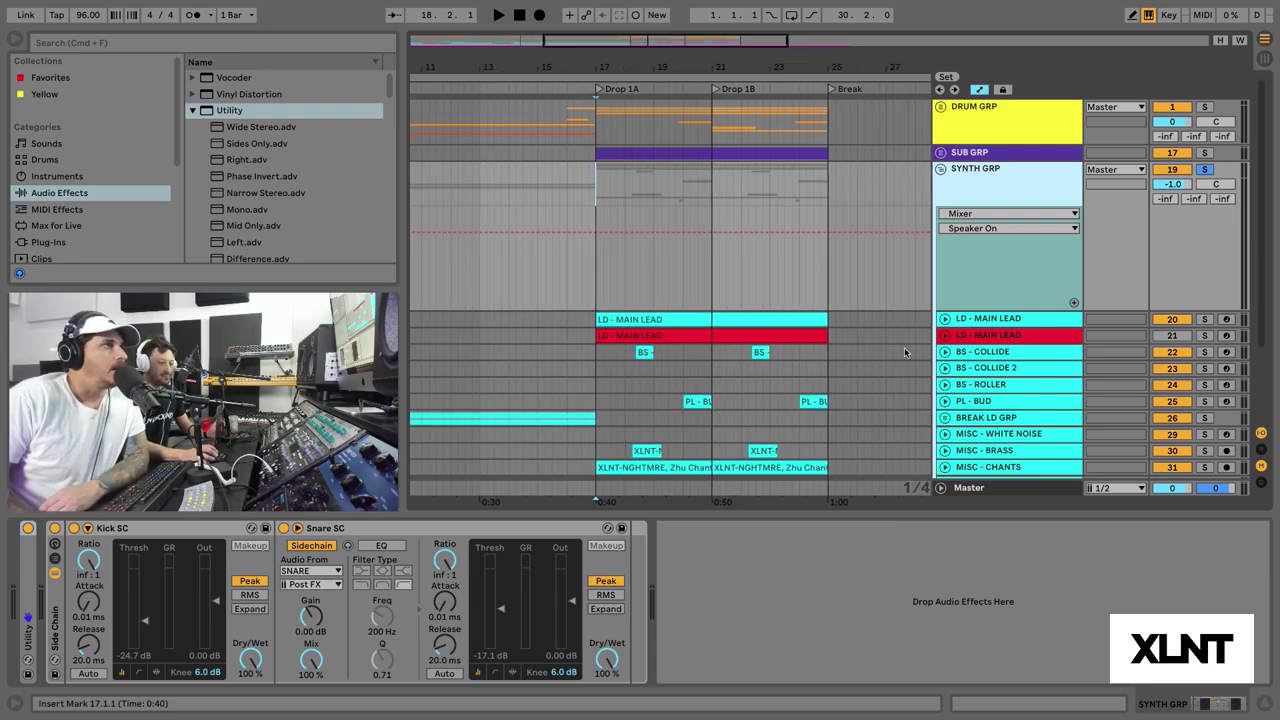
pyautogui.click(705, 320)
pyautogui.press('u')
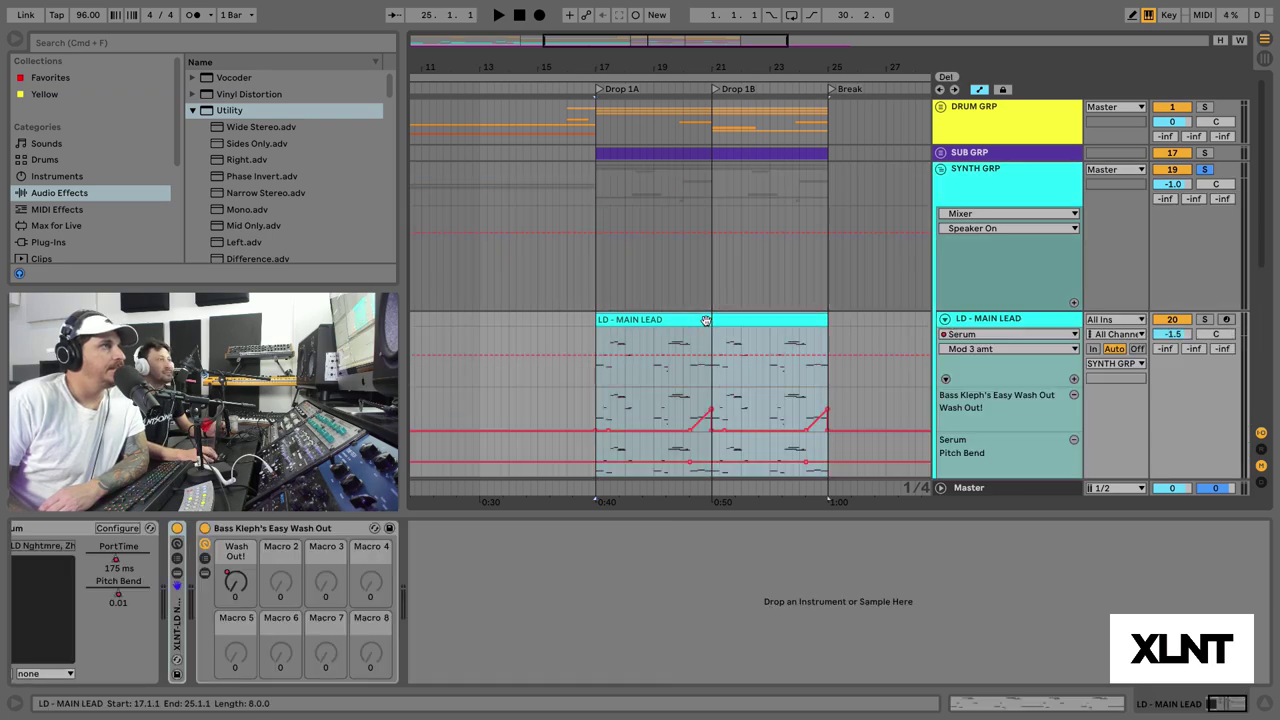
# - Audition the cyan LD - MAIN LEAD track in solo over the start of Drop 1A
pyautogui.click(1205, 319)
pyautogui.press('space')
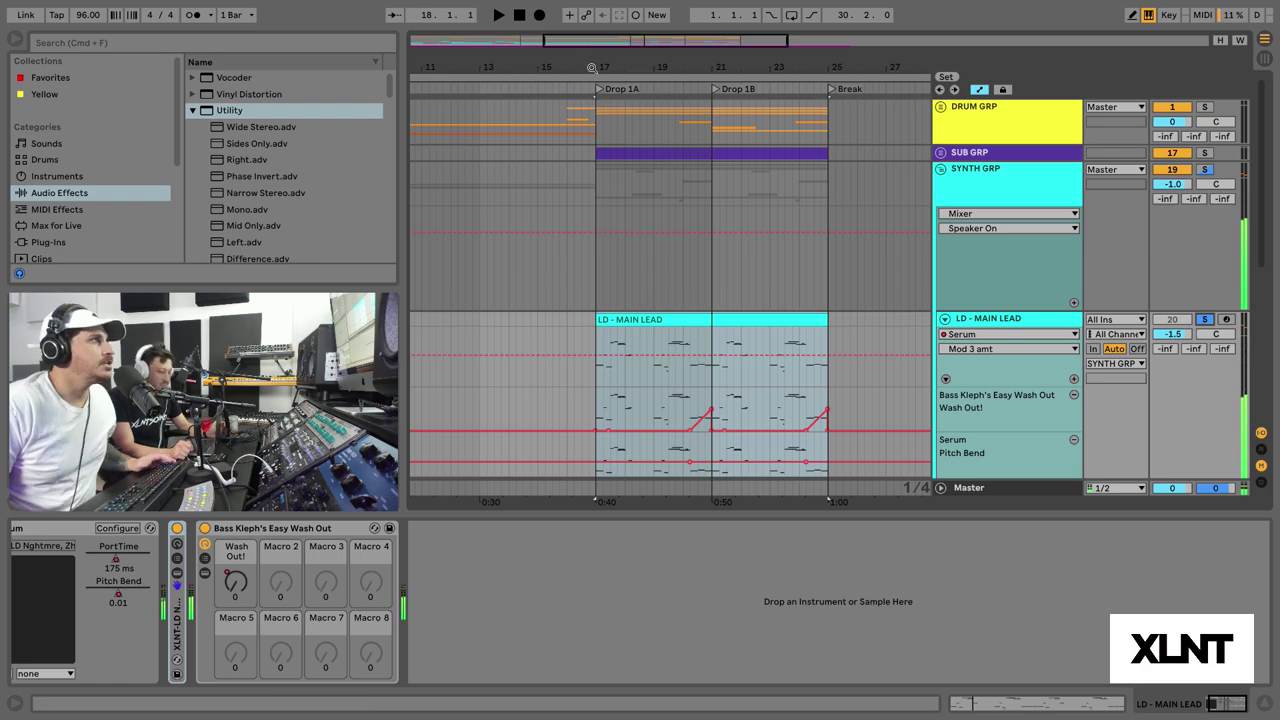
pyautogui.moveTo(592, 68); pyautogui.dragTo(592, 102)
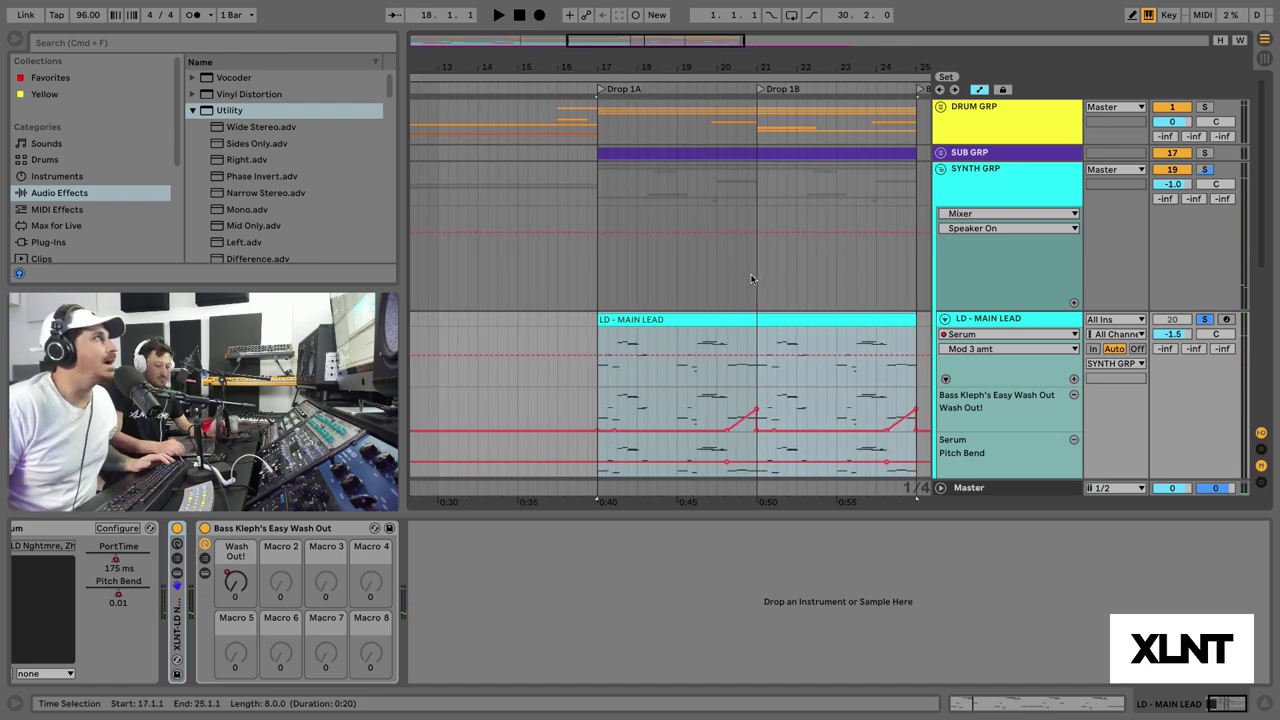
# - Unsolo the cyan LD - MAIN LEAD track and deactivate it
pyautogui.scroll(-2, 751, 279)
pyautogui.scroll(-1, 751, 279)
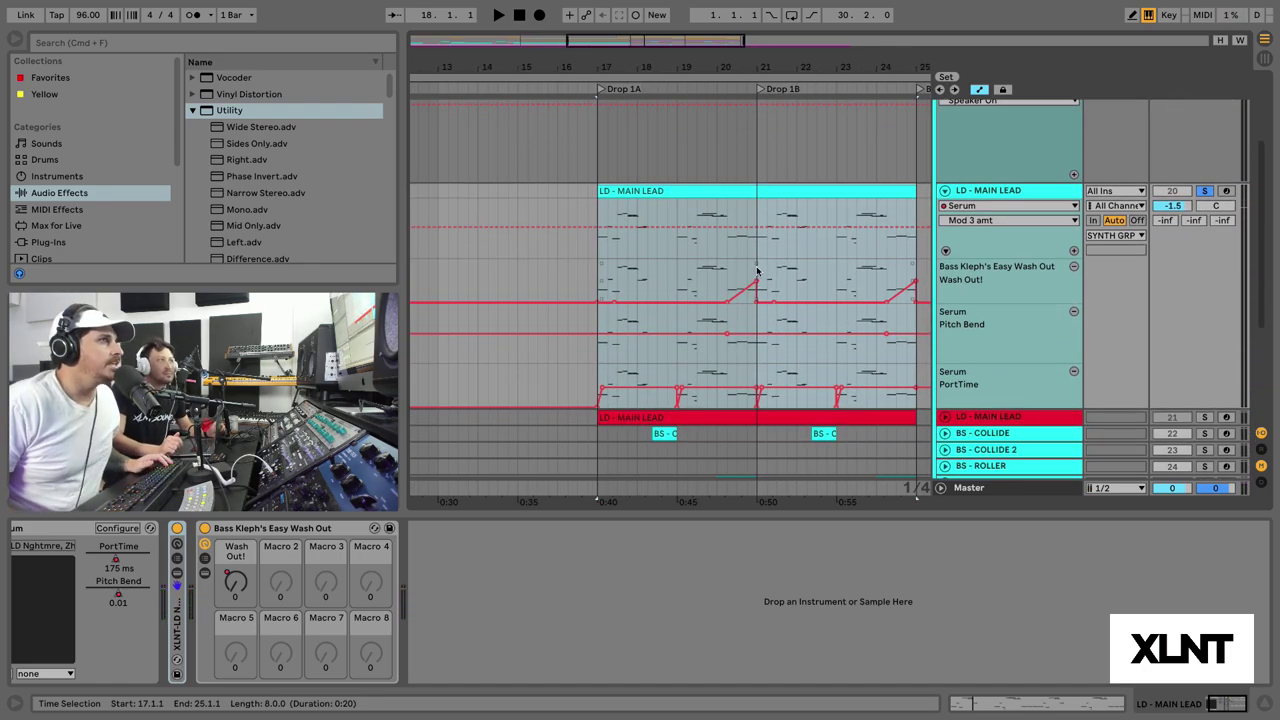
pyautogui.click(1204, 190)
pyautogui.click(1180, 191)
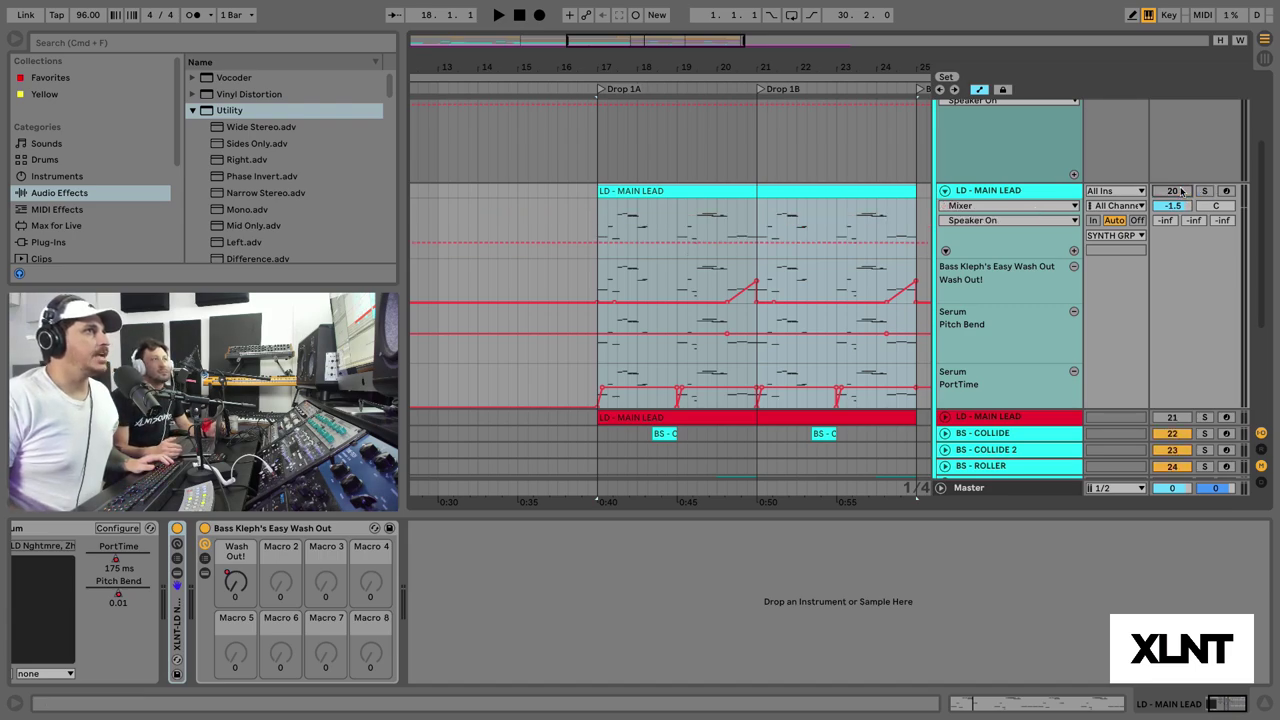
# - Select the red LD - MAIN LEAD track and collapse its Overdrive, Erosion, EQ Eight and Compressed Room Reverb devices
pyautogui.click(955, 417)
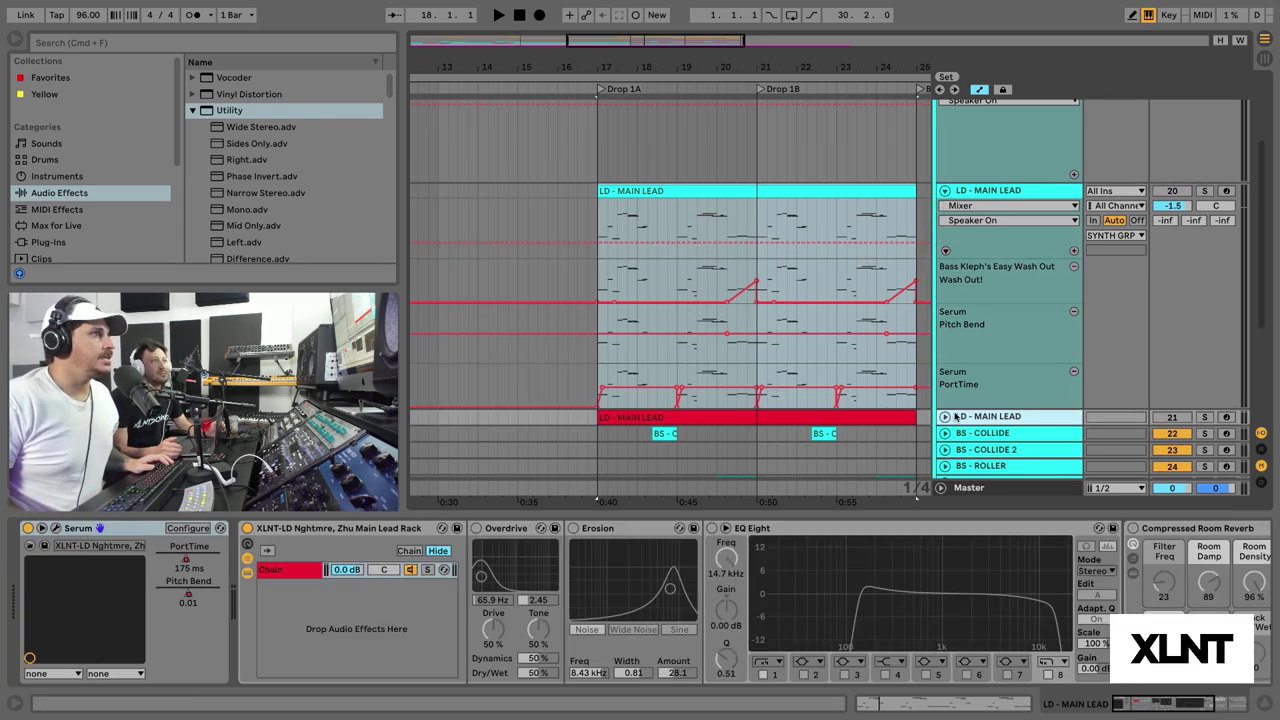
pyautogui.doubleClick(505, 528)
pyautogui.doubleClick(520, 528)
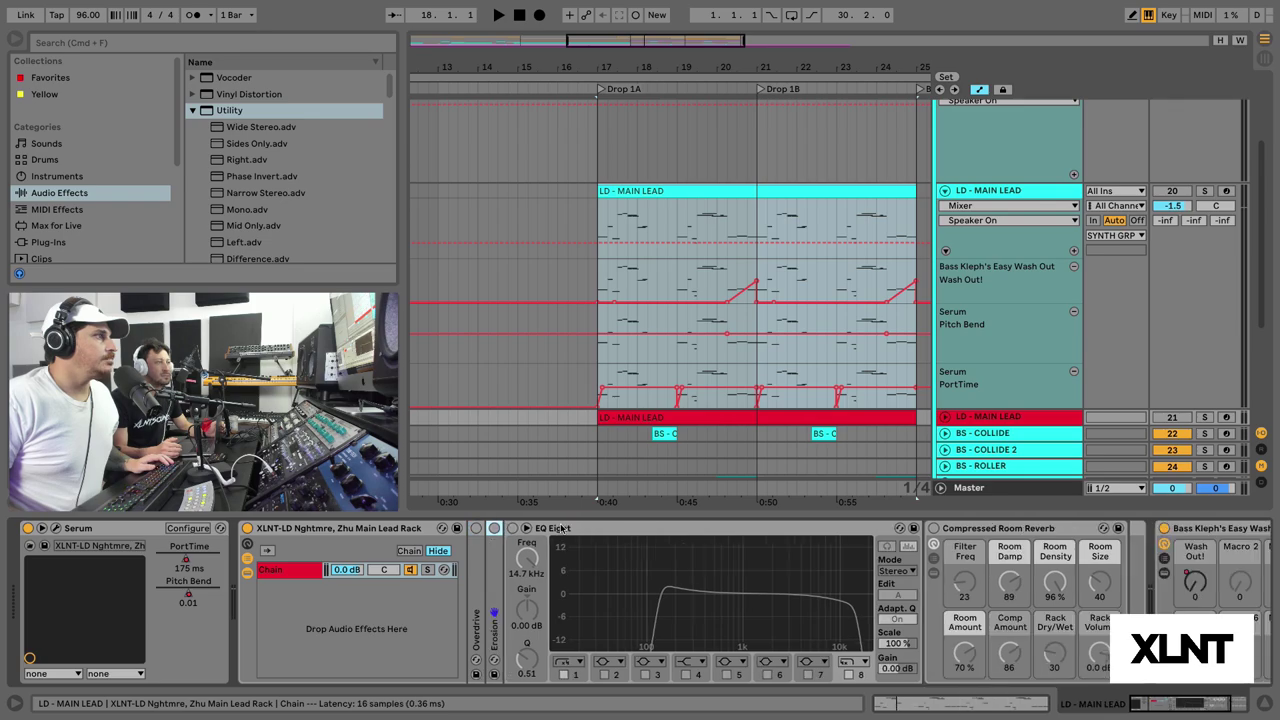
pyautogui.doubleClick(562, 528)
pyautogui.doubleClick(562, 528)
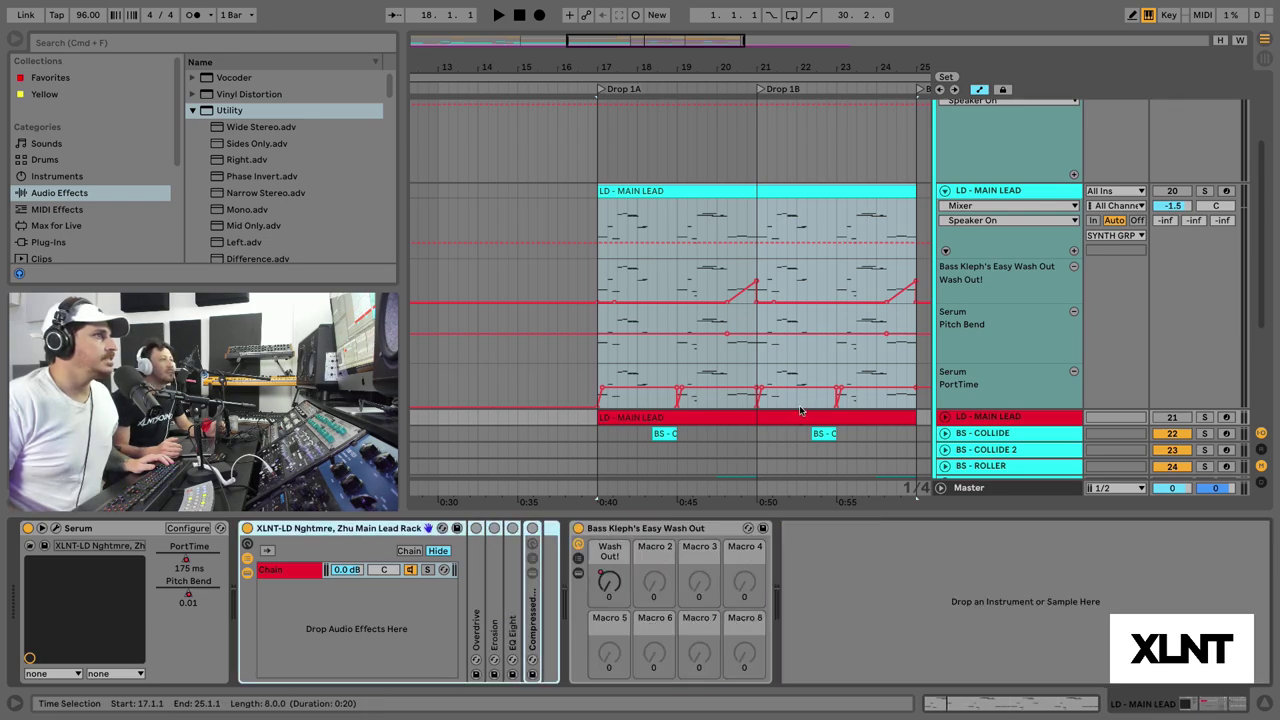
# - Activate the red LD - MAIN LEAD track and unfold it to show its notes and automation
pyautogui.scroll(-3, 1115, 332)
pyautogui.scroll(2, 1162, 332)
pyautogui.scroll(-2, 1050, 340)
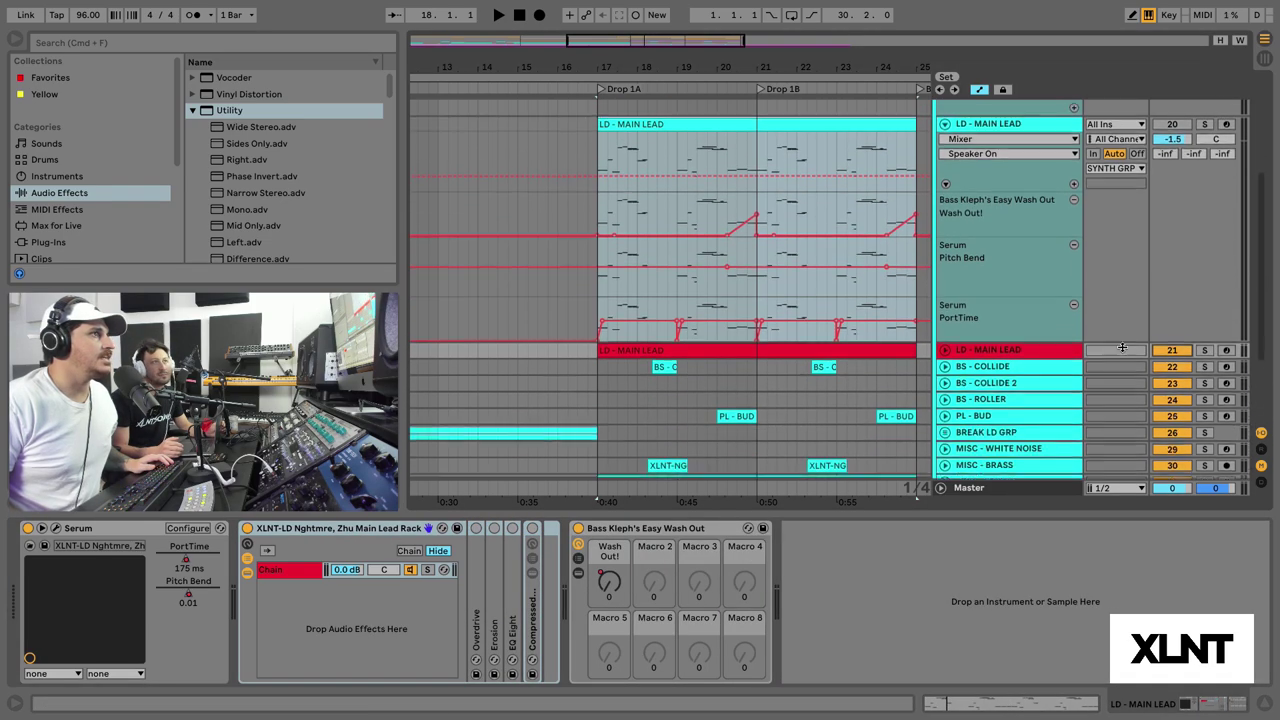
pyautogui.click(943, 343)
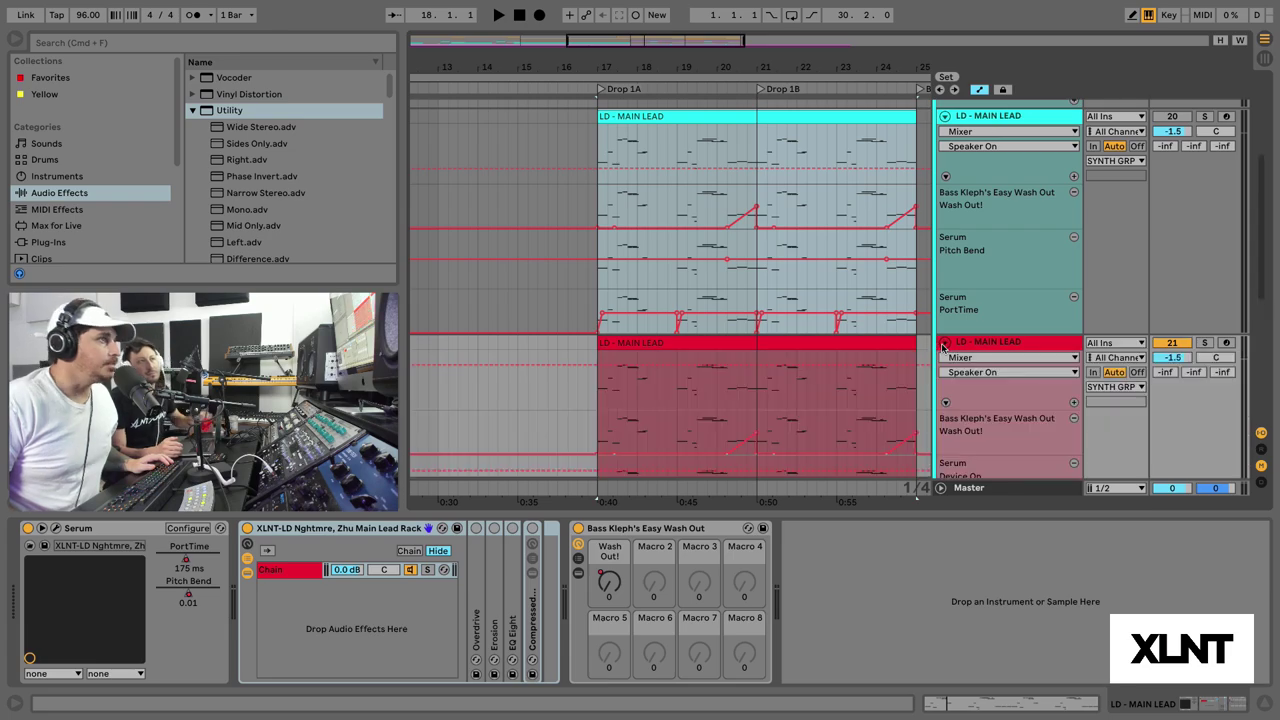
# - Open Serum on the red LD - MAIN LEAD track, audition the lead and move the plug-in window fully into view
pyautogui.click(56, 529)
pyautogui.press('space')
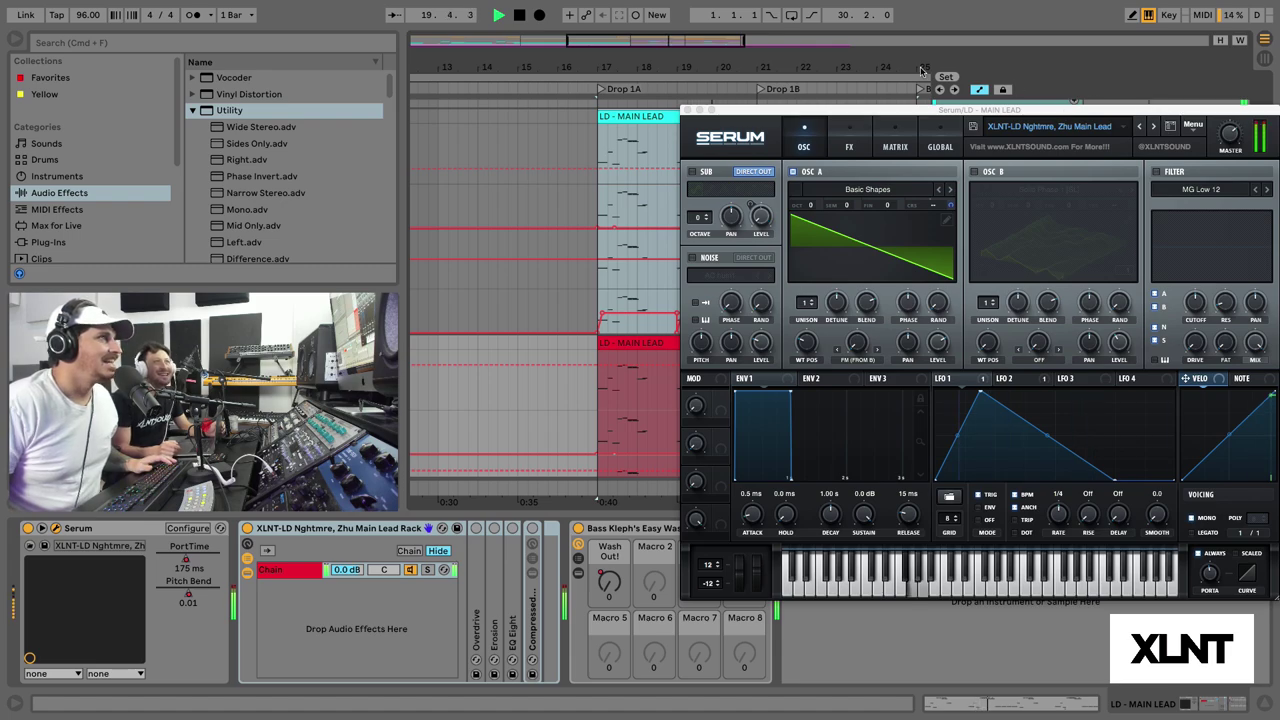
pyautogui.press('space')
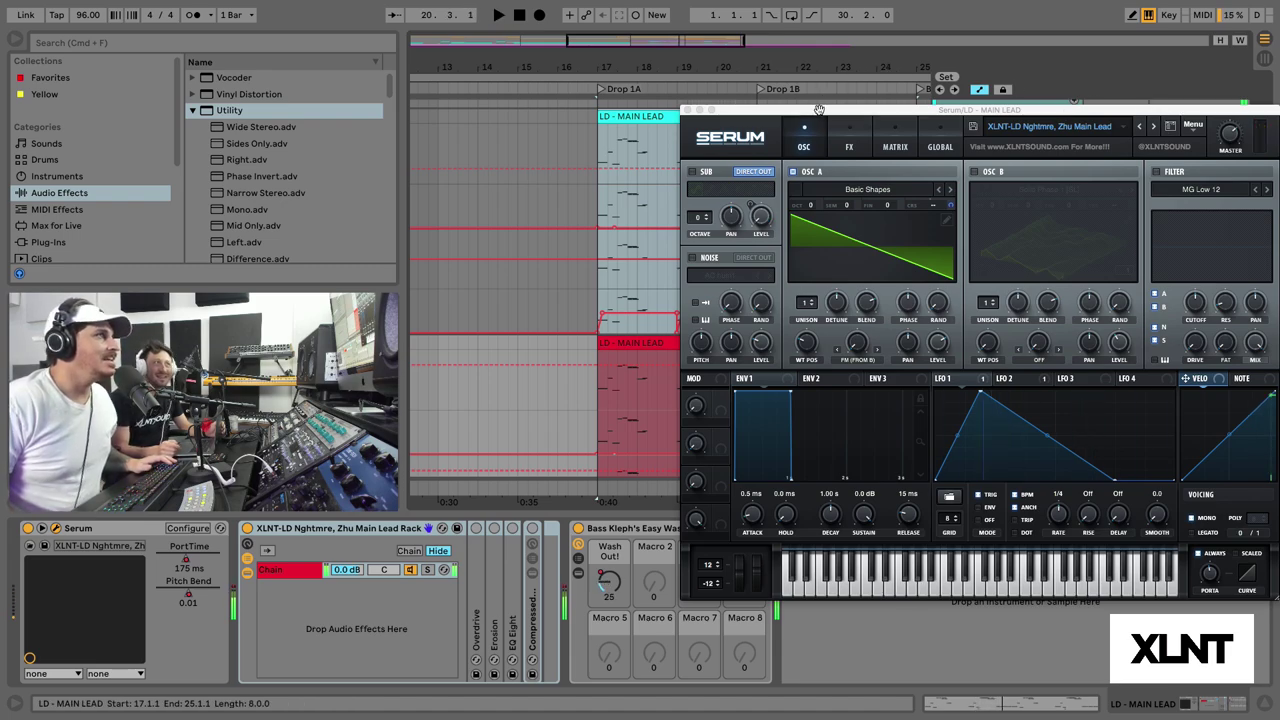
pyautogui.moveTo(819, 109); pyautogui.dragTo(519, 235)
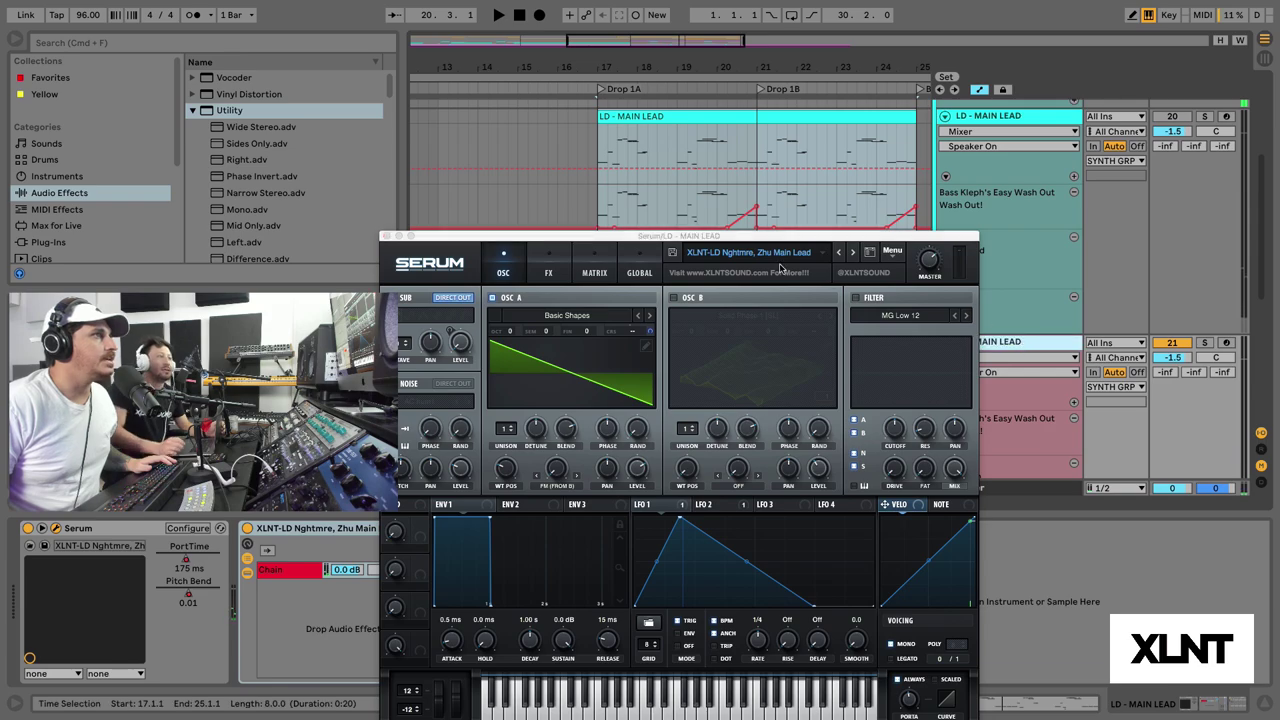
pyautogui.moveTo(710, 238); pyautogui.dragTo(840, 62)
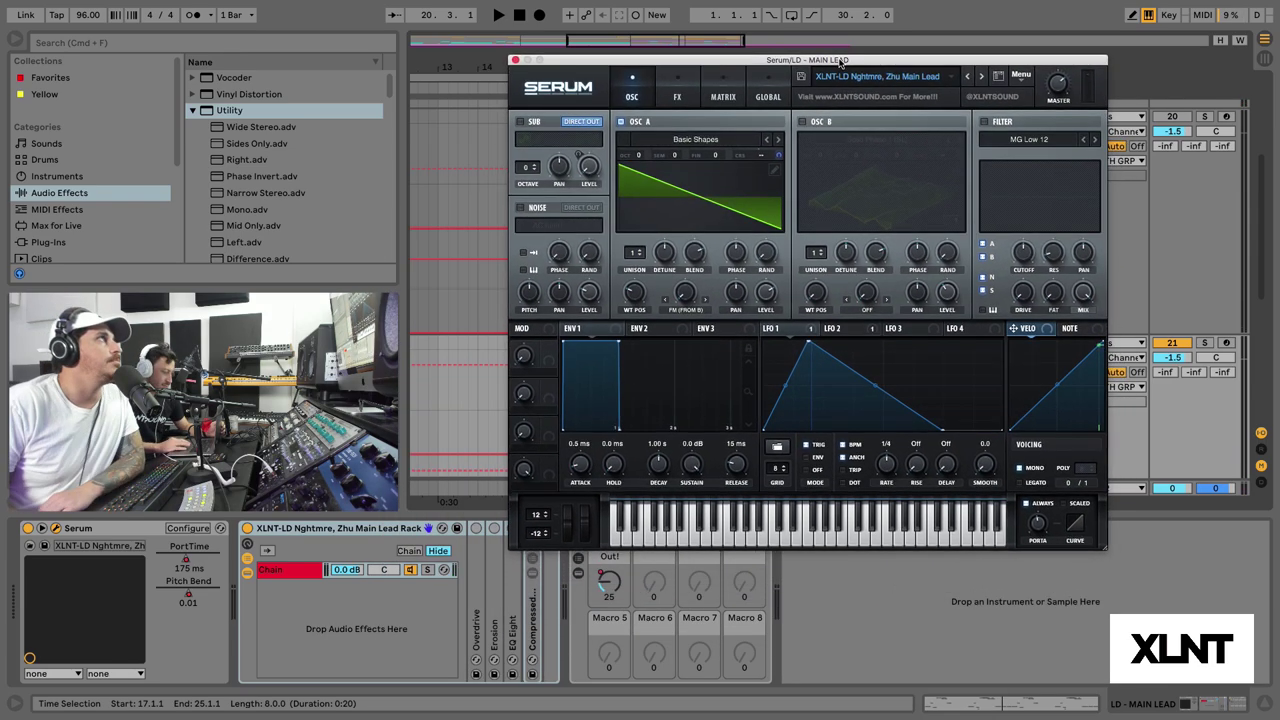
pyautogui.click(358, 570)
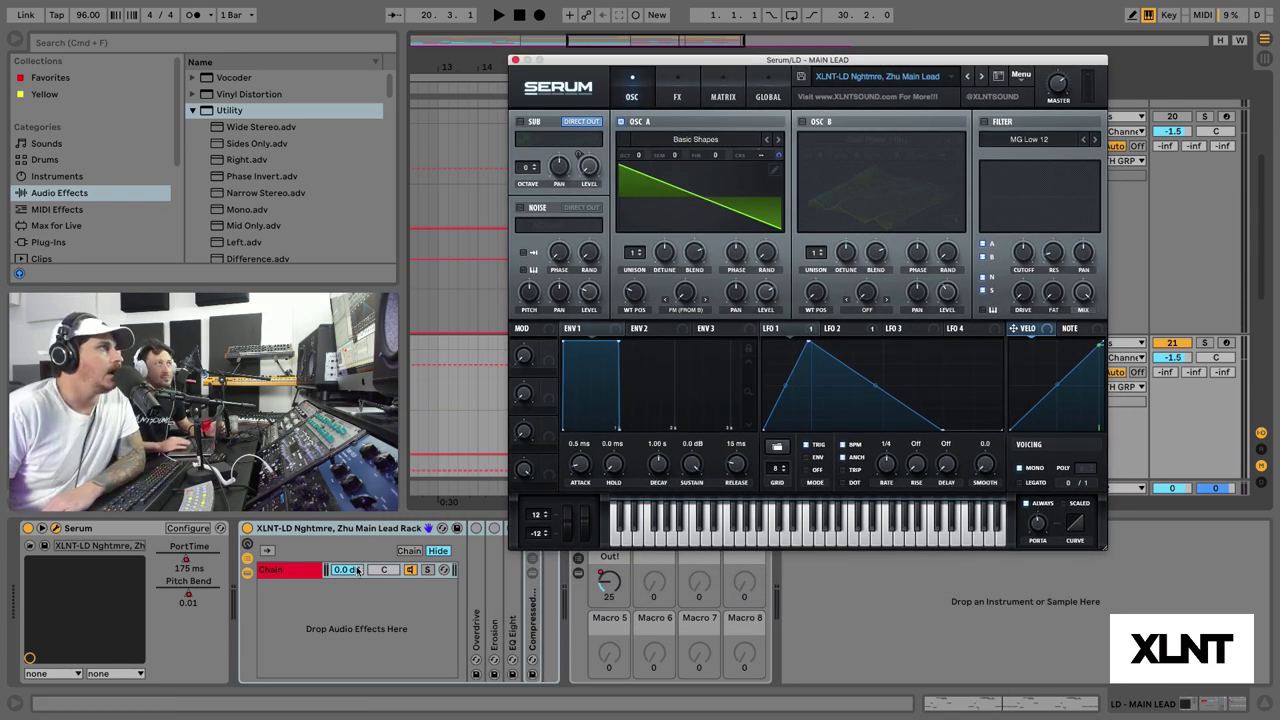
pyautogui.moveTo(180, 565); pyautogui.dragTo(178, 558)
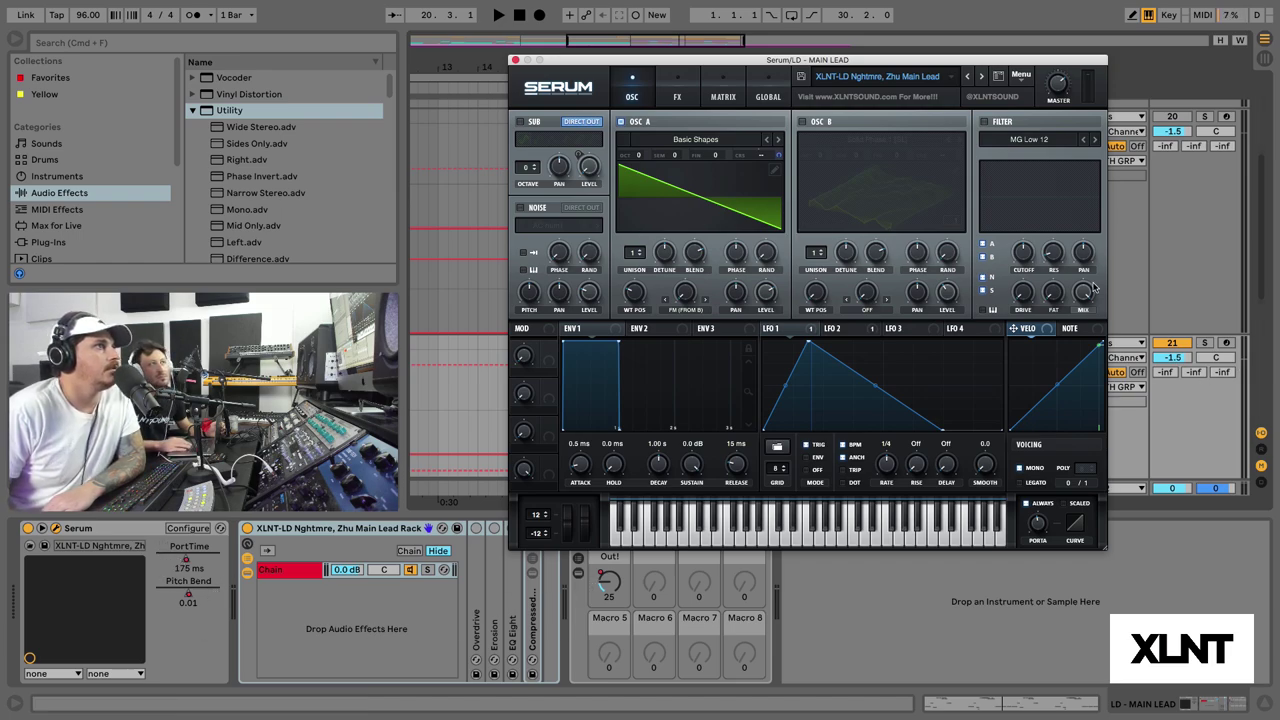
pyautogui.click(516, 61)
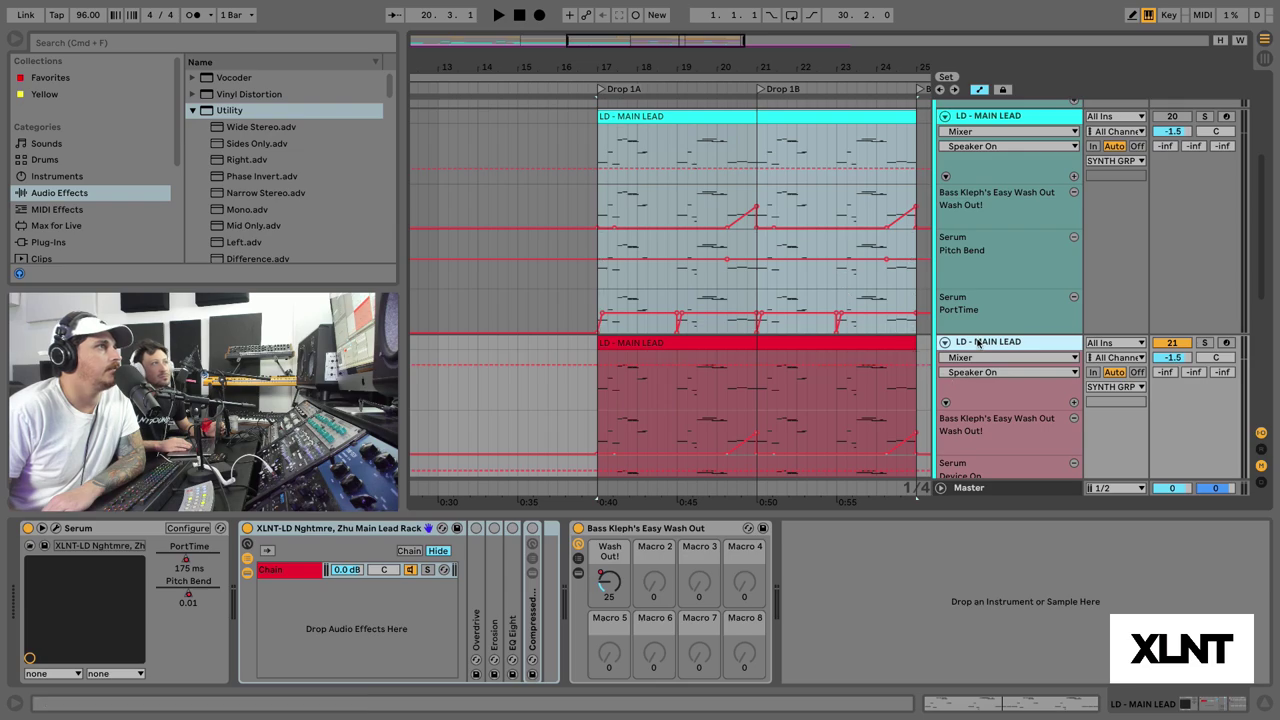
pyautogui.click(62, 528)
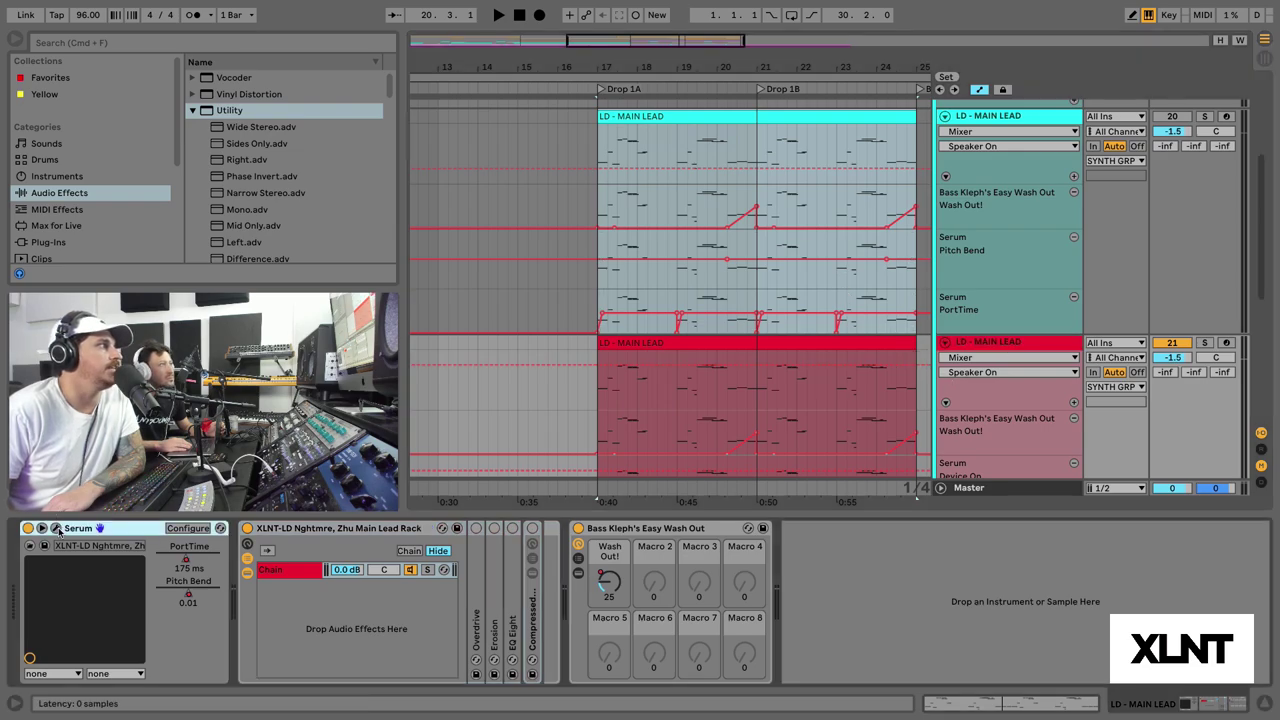
pyautogui.click(56, 528)
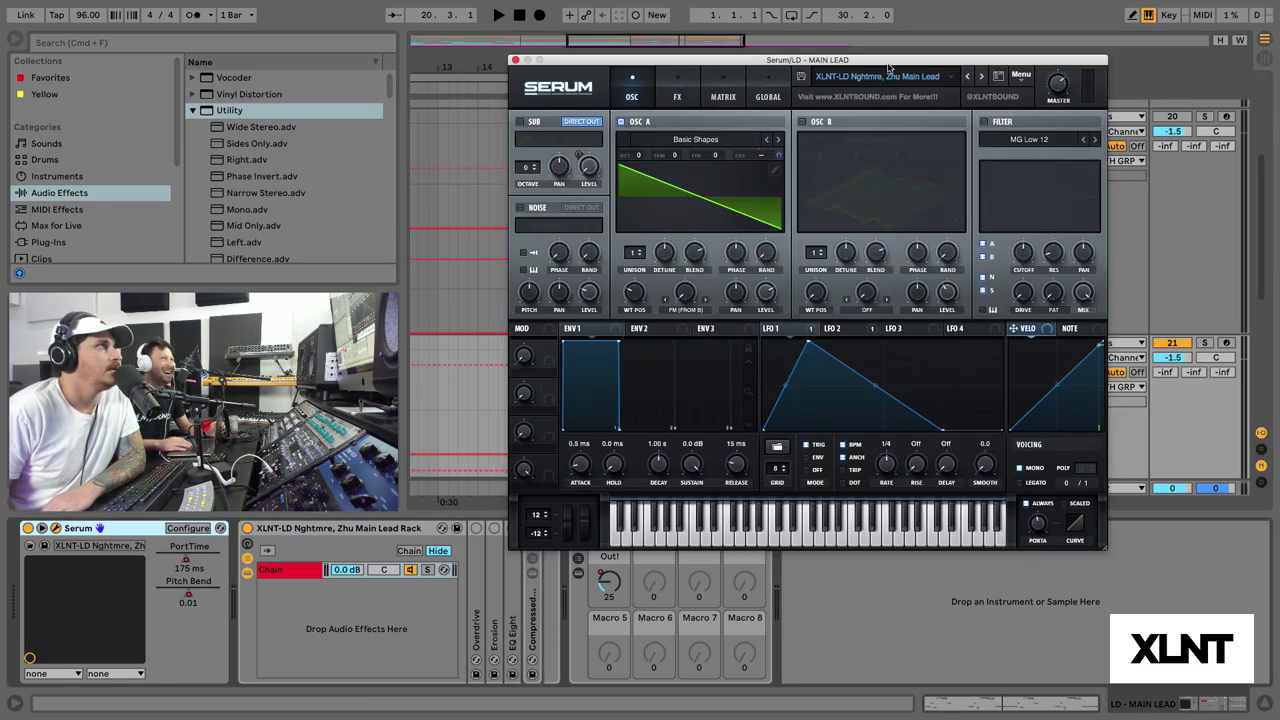
# - Initialise the Serum preset and audition the plain sound with the overridden automation re-enabled
pyautogui.click(1021, 75)
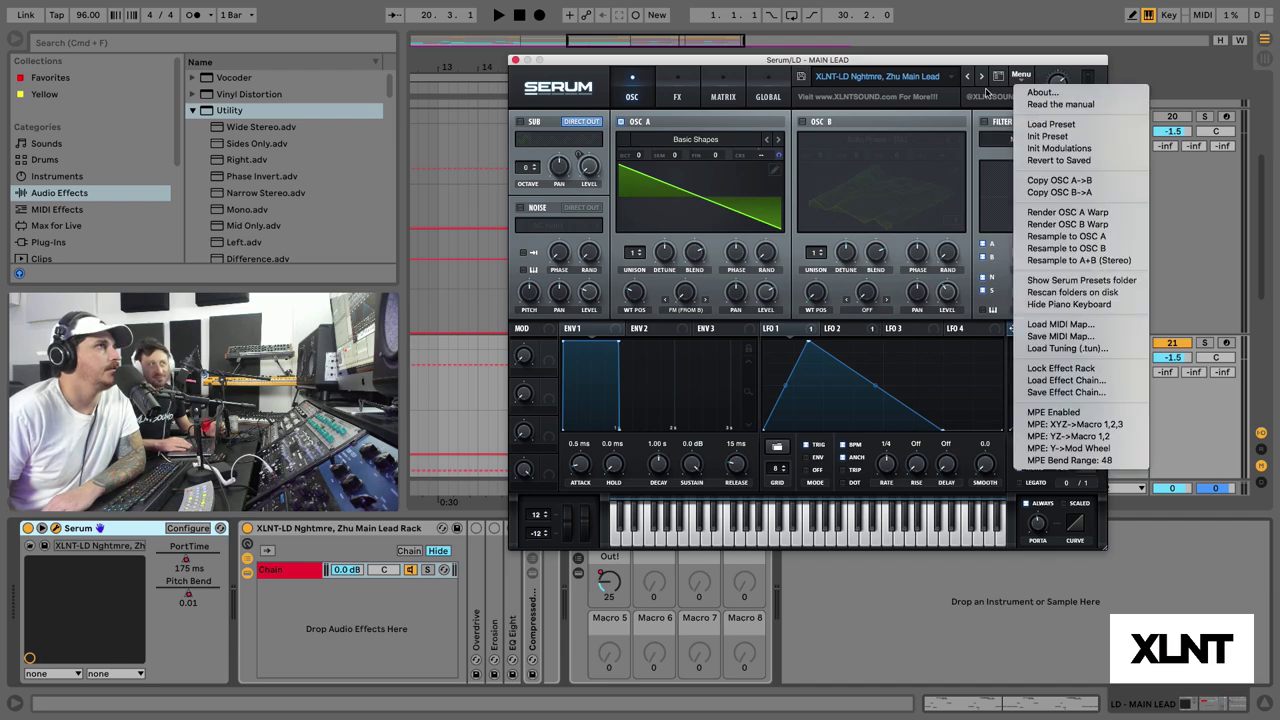
pyautogui.click(1040, 136)
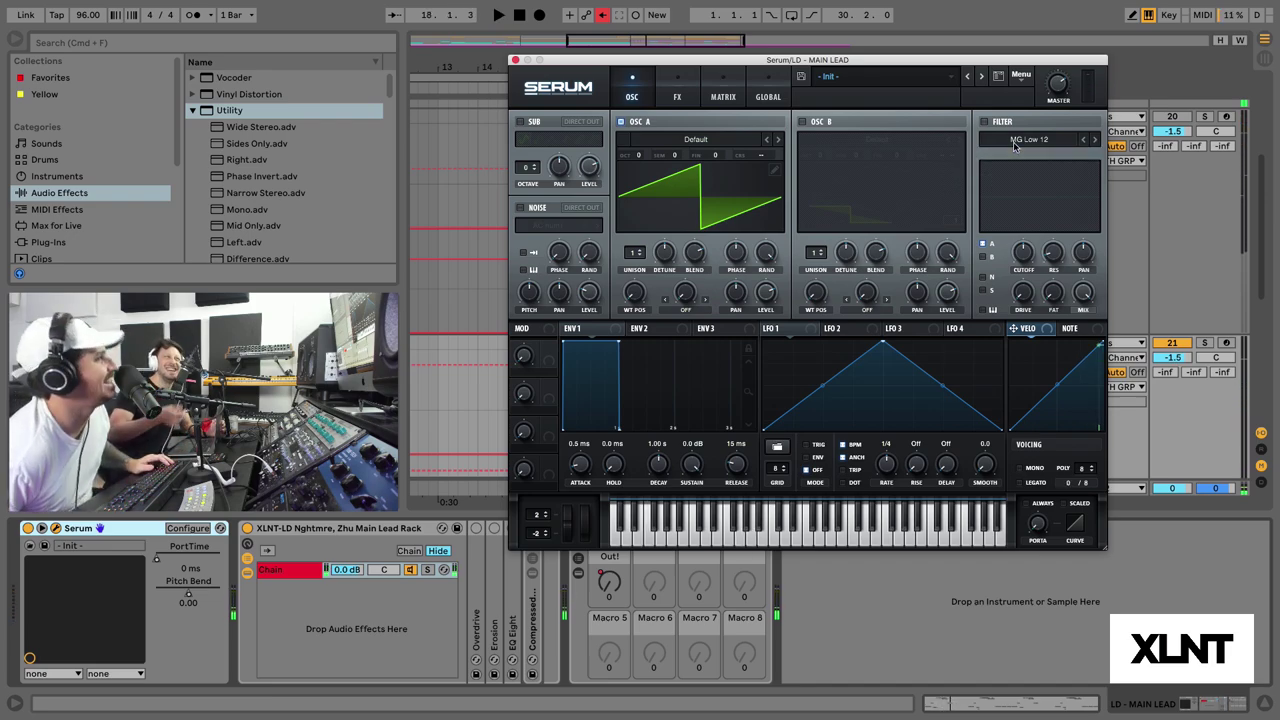
pyautogui.click(601, 15)
pyautogui.press('space')
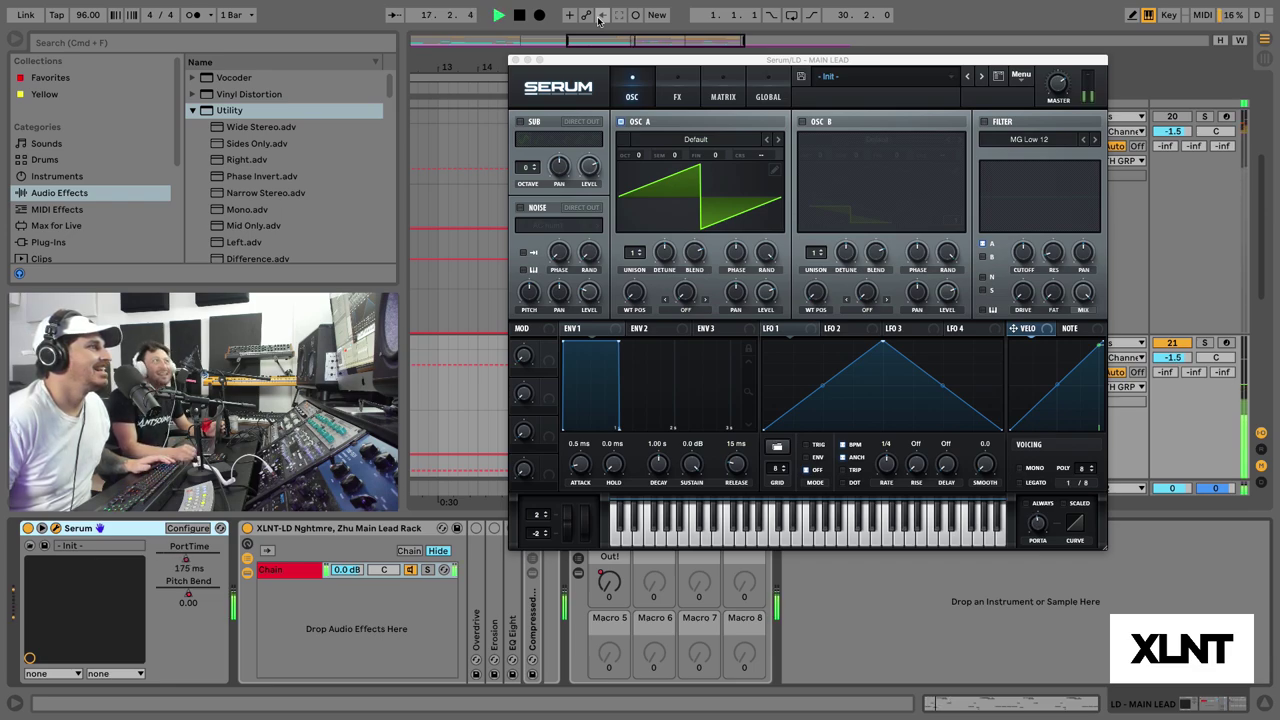
pyautogui.press('space')
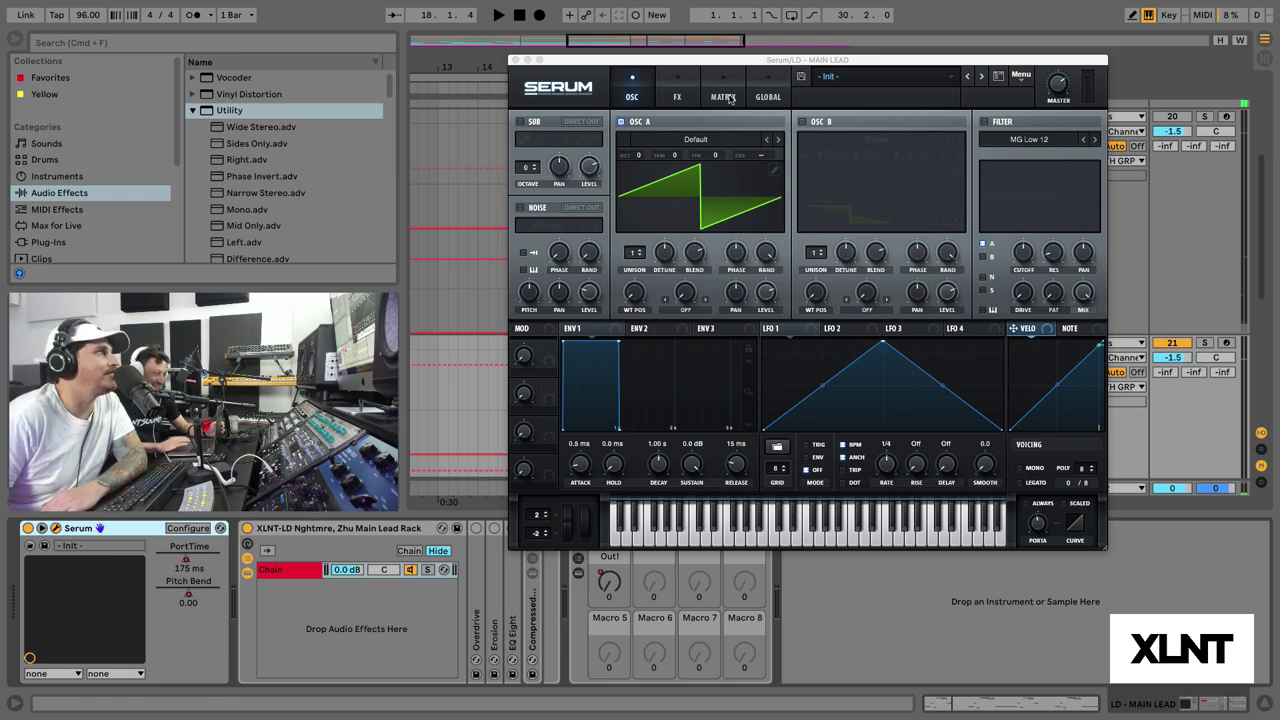
# - Load the Analog wavetable Basic Shapes into oscillator A and move its wavetable position to the sawtooth shape
pyautogui.click(695, 139)
pyautogui.moveTo(760, 155)
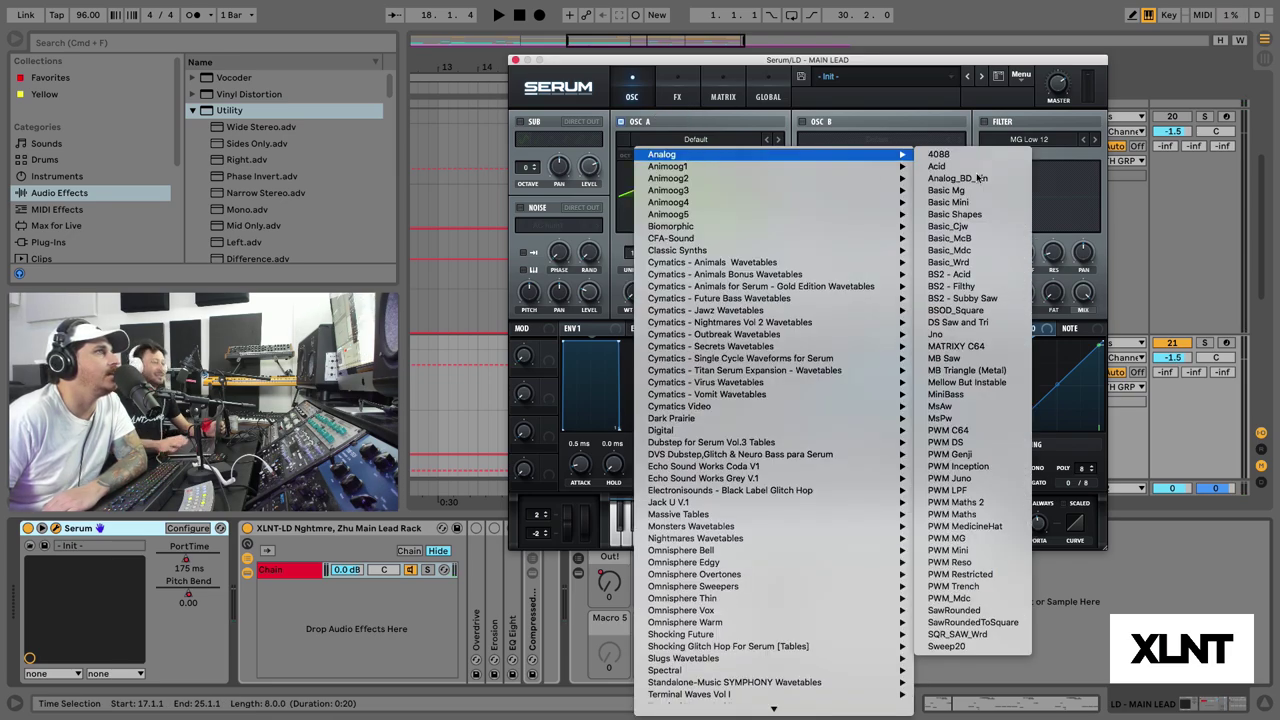
pyautogui.click(985, 214)
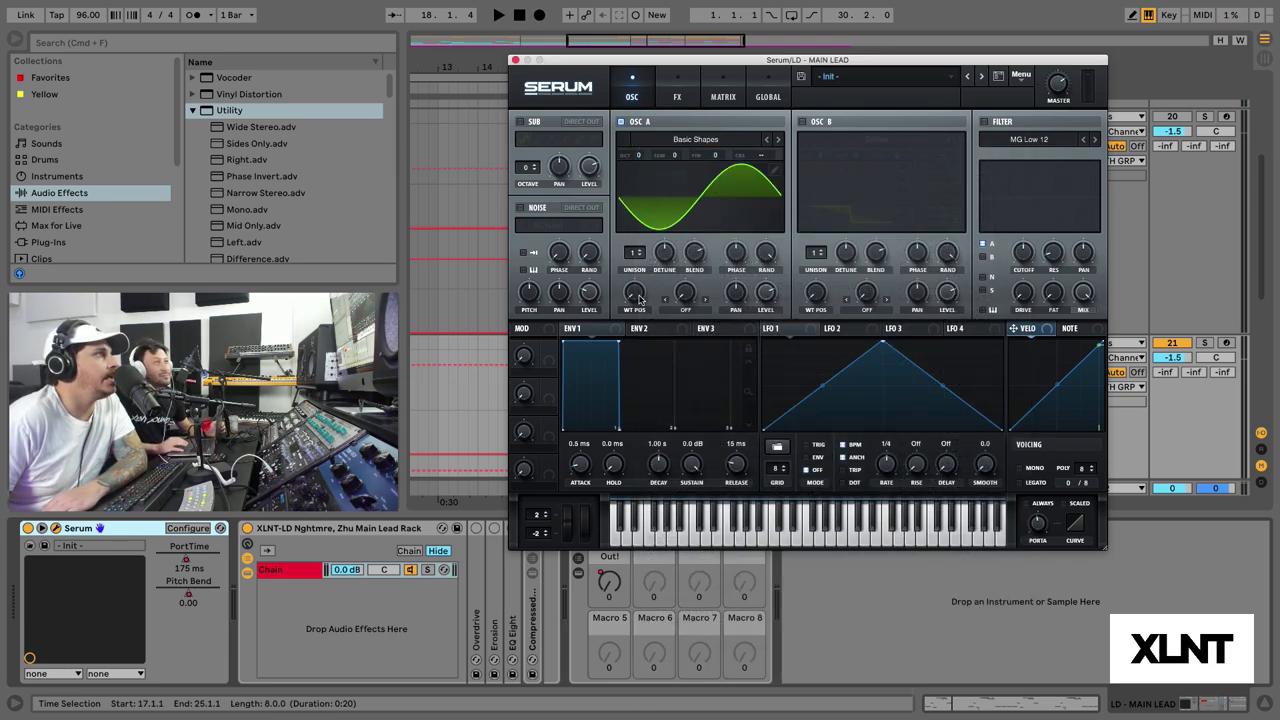
pyautogui.moveTo(640, 298); pyautogui.dragTo(622, 260)
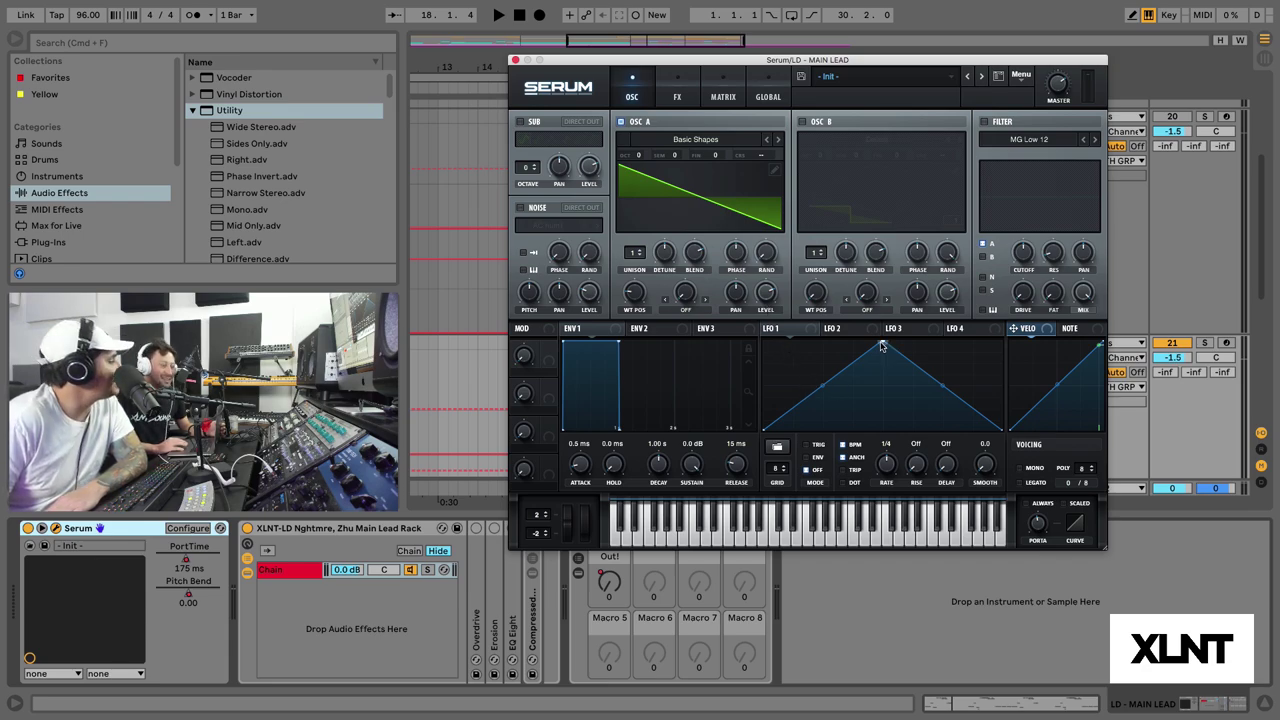
# - Reshape LFO 1 with its peak at about one fifth and its end point at about three quarters of the cycle
pyautogui.moveTo(881, 345); pyautogui.dragTo(810, 334)
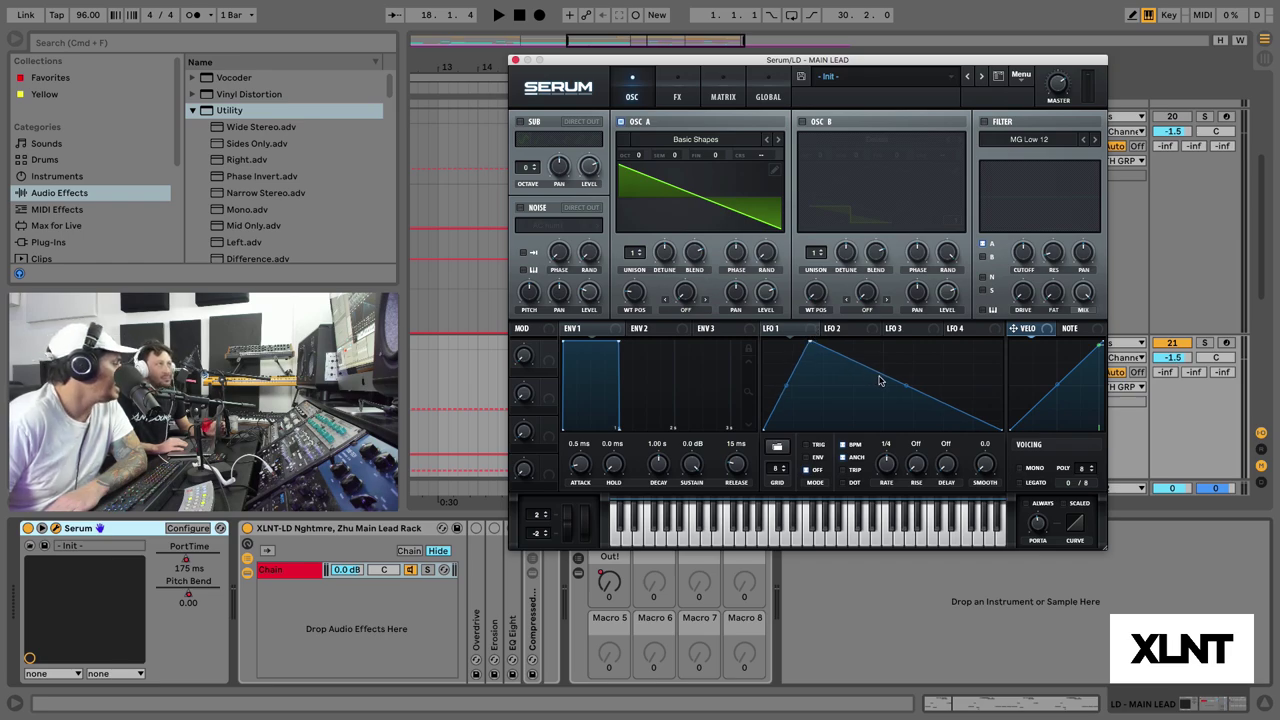
pyautogui.moveTo(955, 411); pyautogui.dragTo(940, 443)
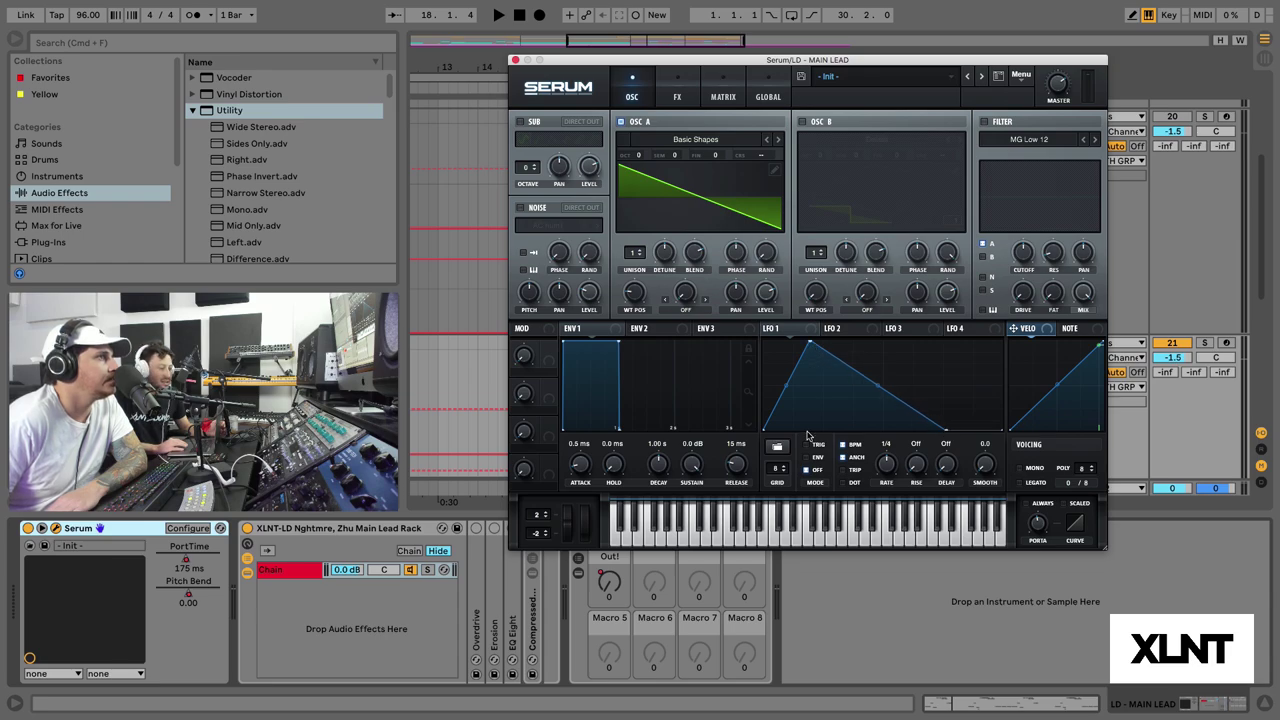
# - Assign LFO 1 to the sub oscillator's level, switching the sub on briefly and off again
pyautogui.click(834, 329)
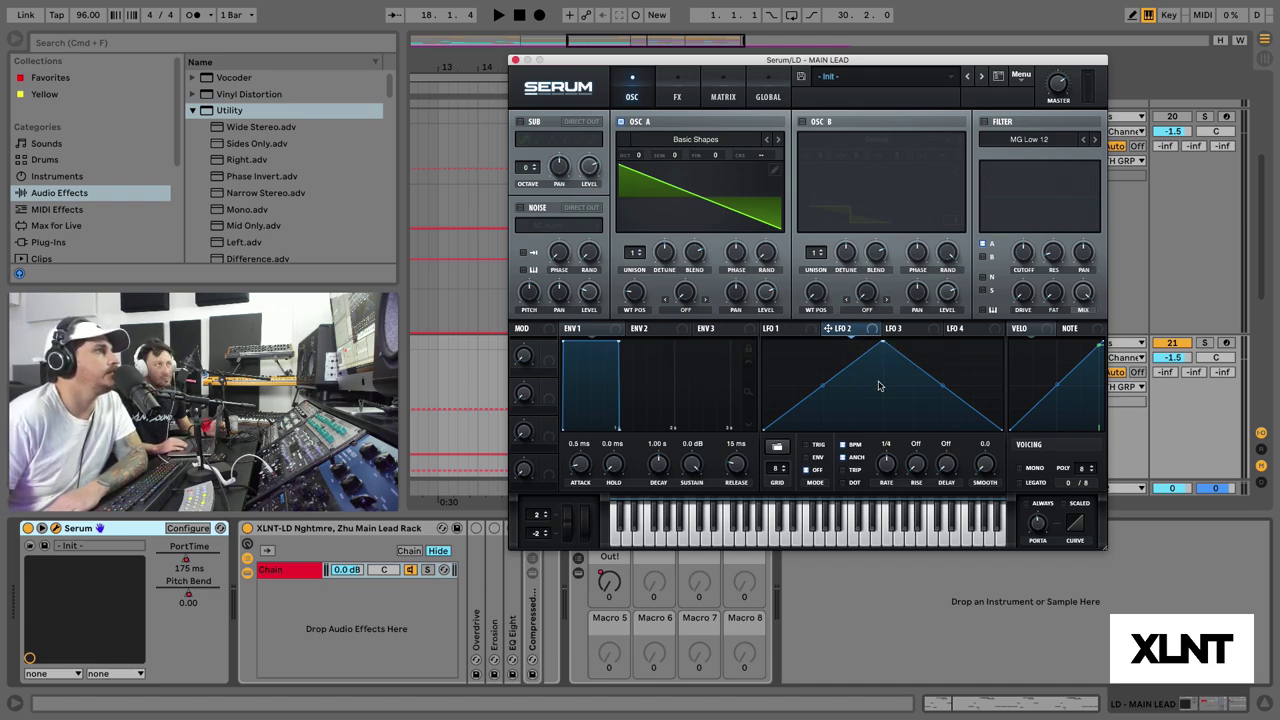
pyautogui.click(812, 334)
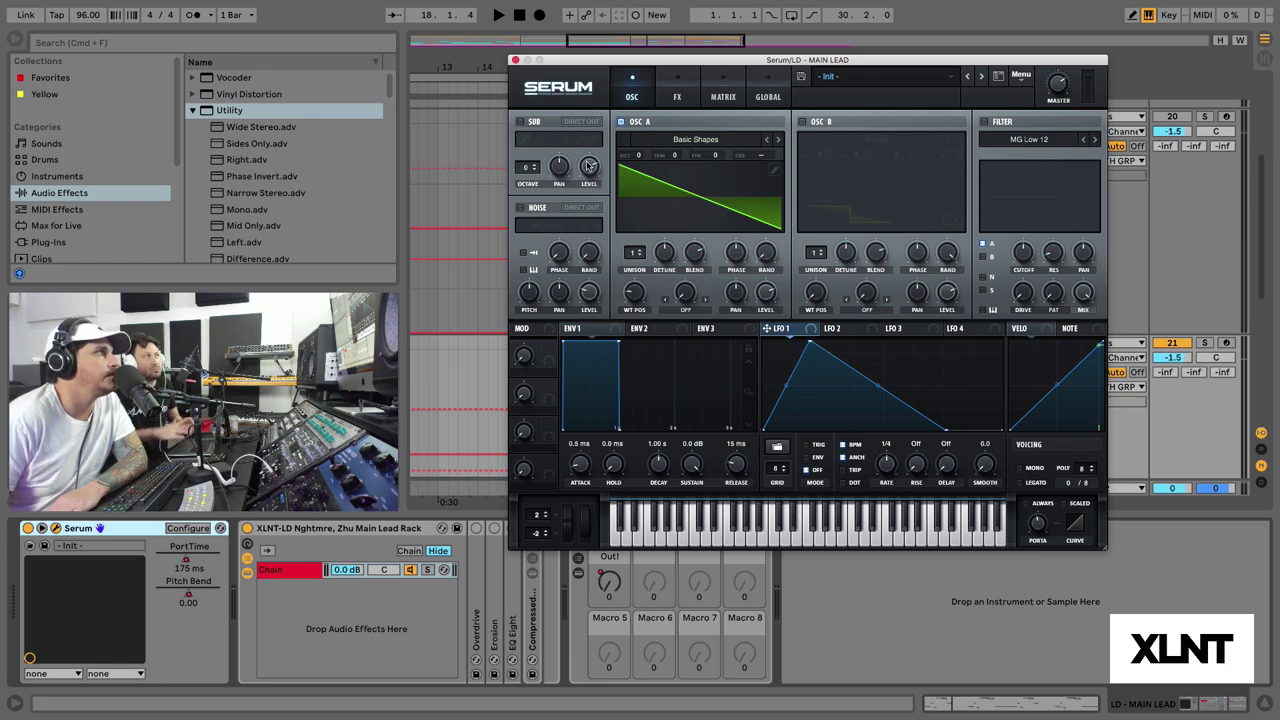
pyautogui.moveTo(816, 328); pyautogui.dragTo(589, 166)
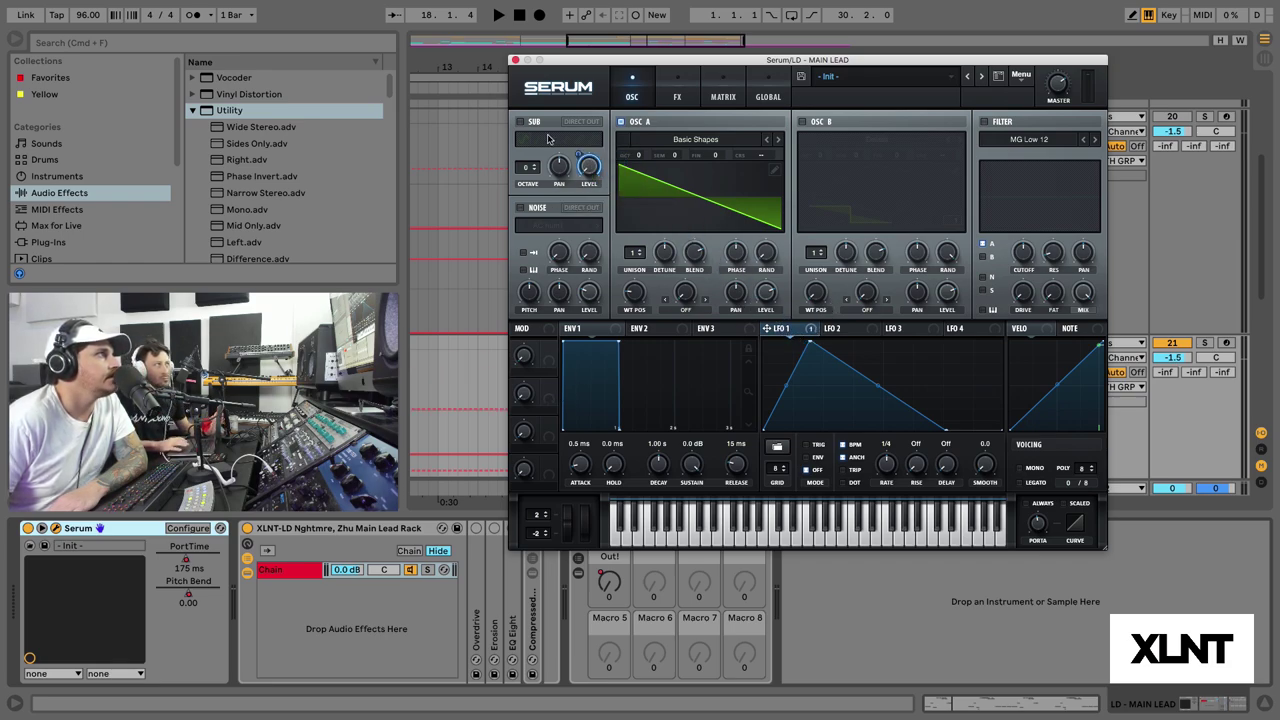
pyautogui.click(521, 121)
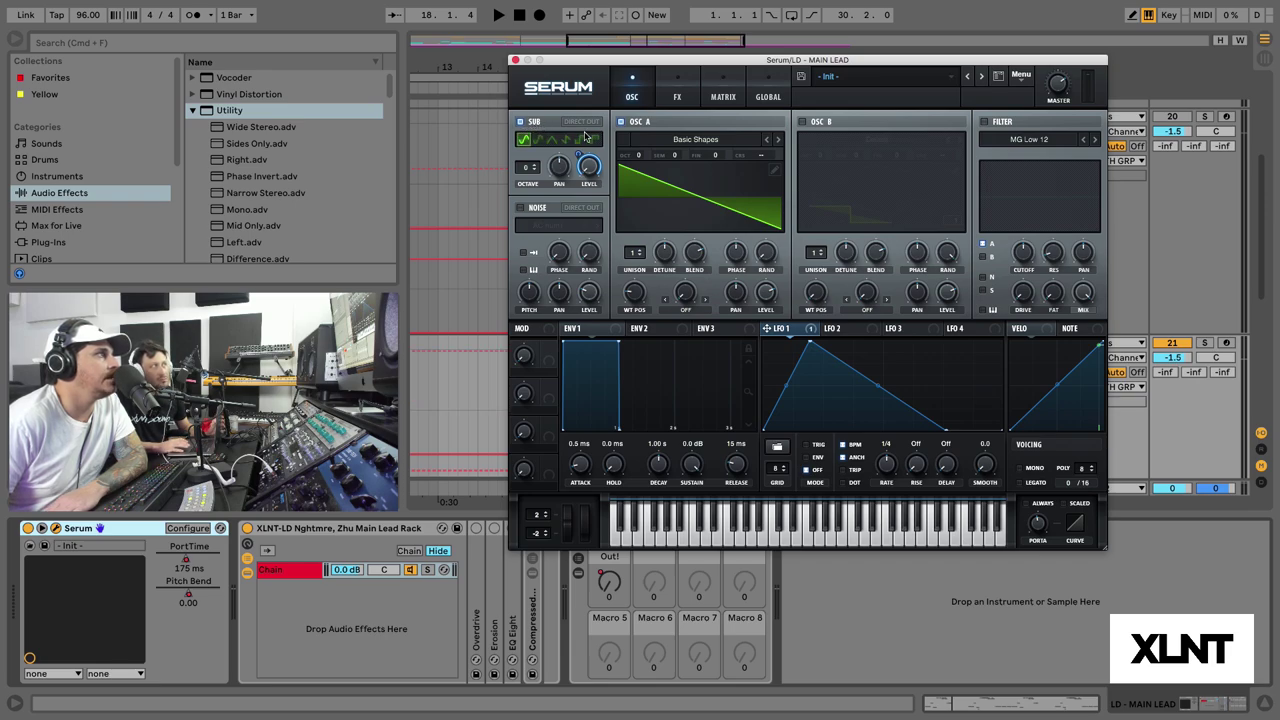
pyautogui.click(580, 122)
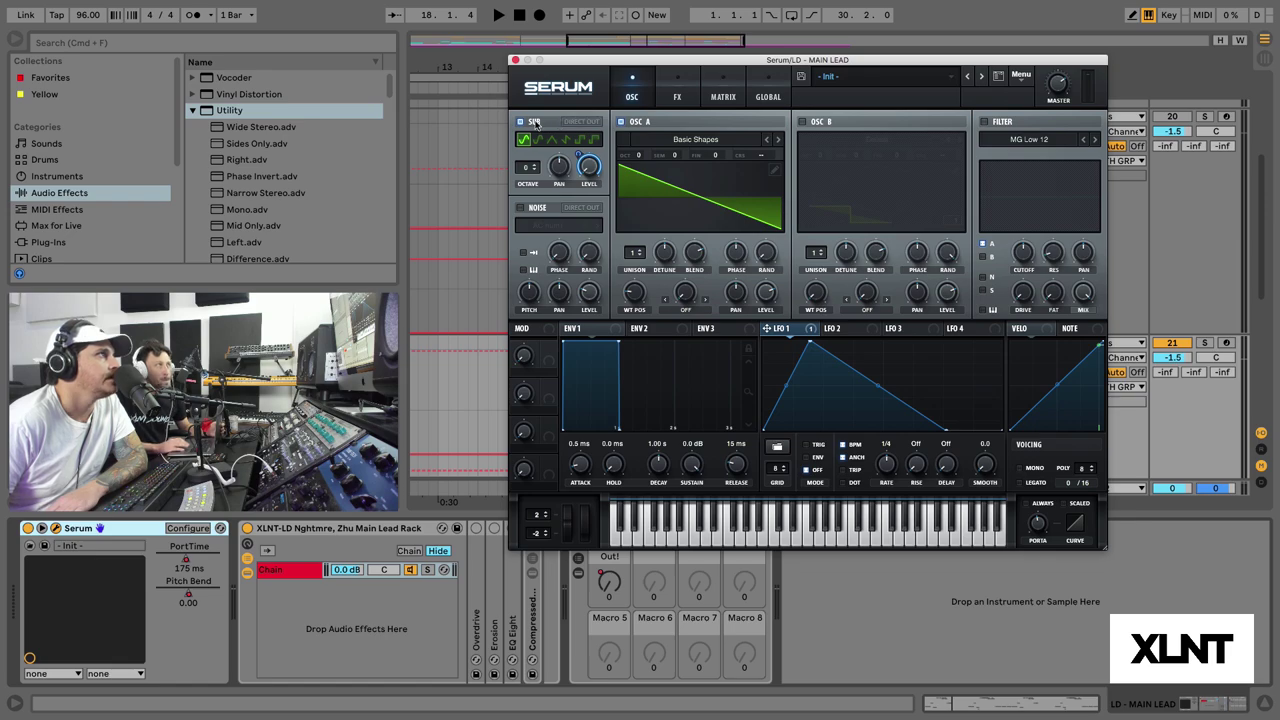
pyautogui.click(522, 122)
# - Reshape LFO 2 into a fast curved rise that levels off at about half height, and set LFO 2 and LFO 1 to ENV mode
pyautogui.click(840, 328)
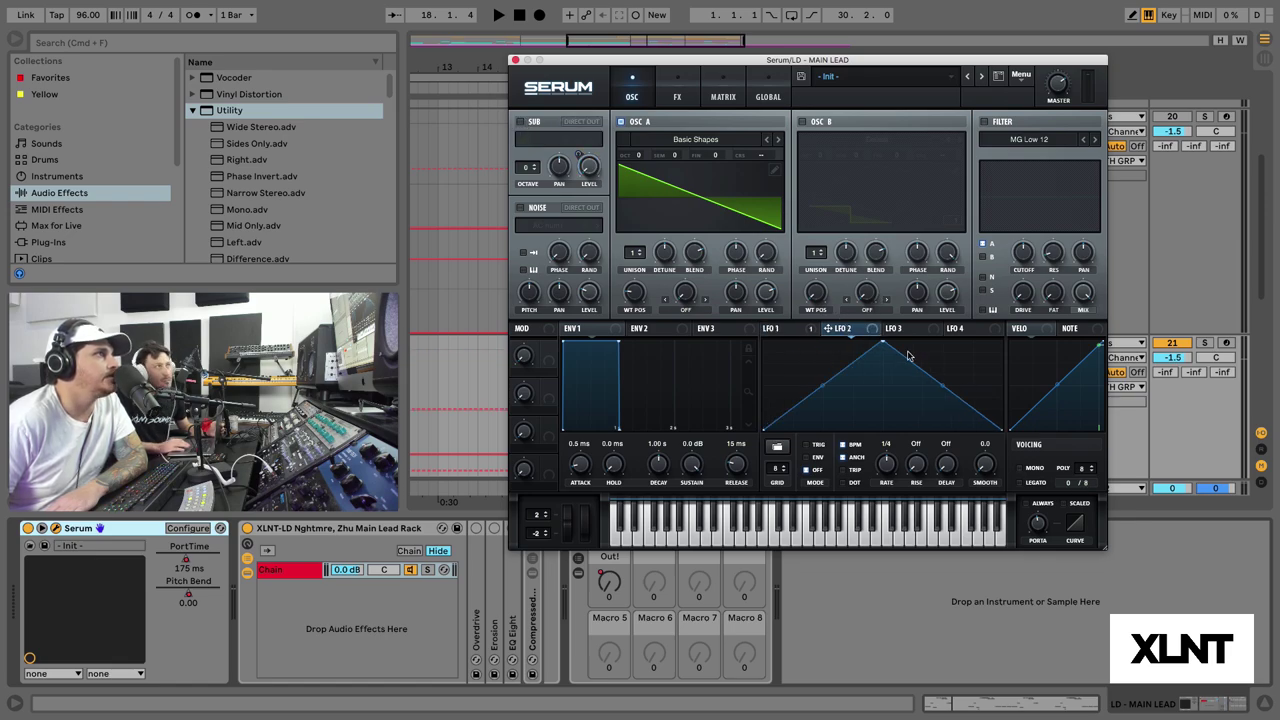
pyautogui.moveTo(892, 348); pyautogui.dragTo(874, 371)
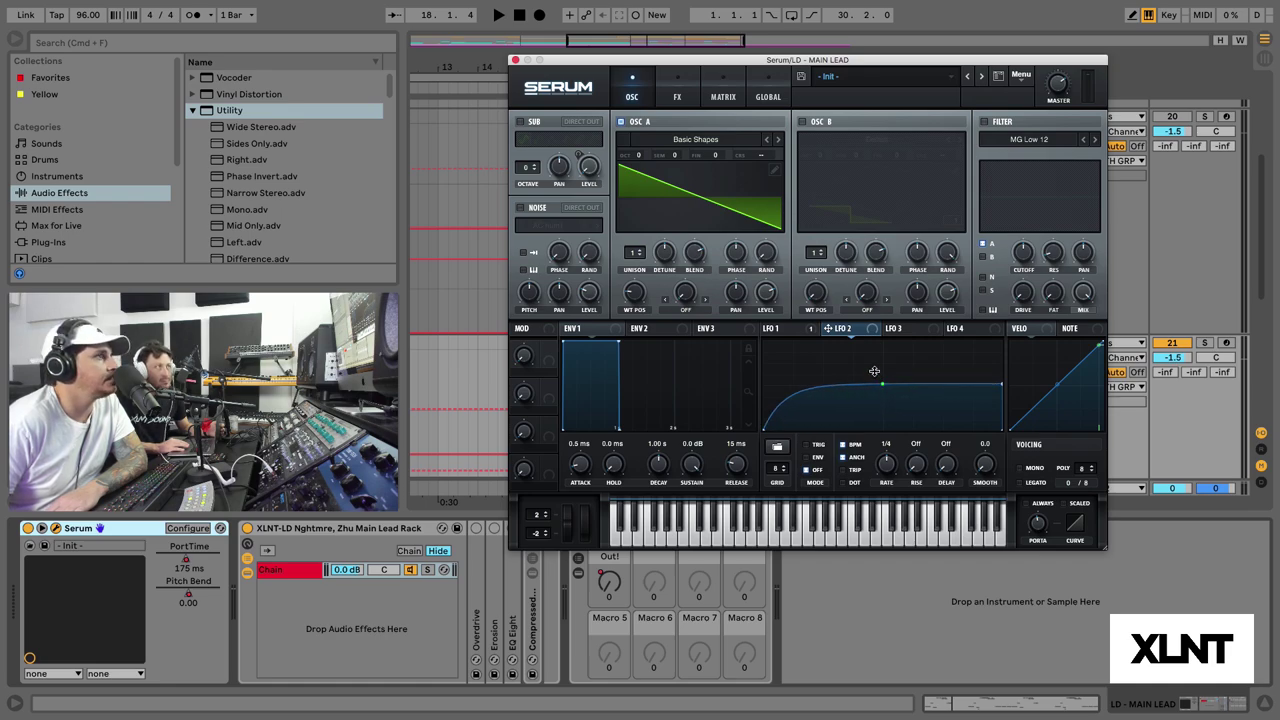
pyautogui.moveTo(1002, 385); pyautogui.dragTo(1001, 386)
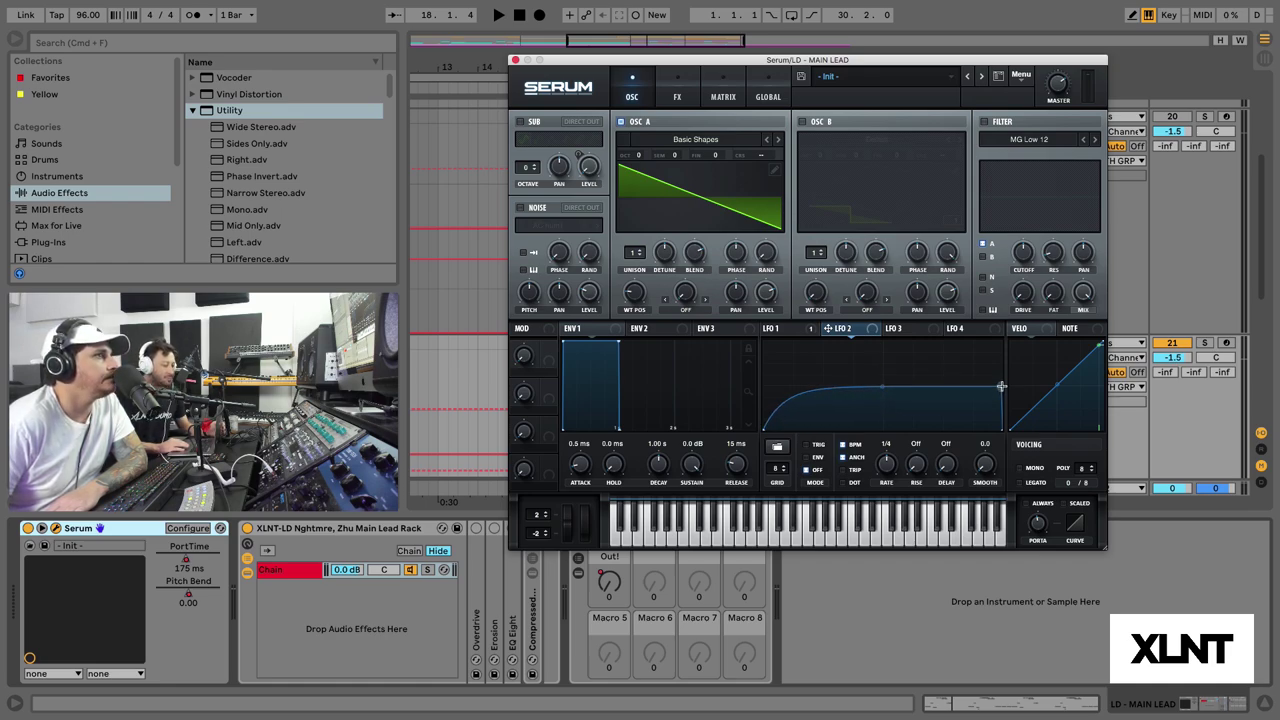
pyautogui.click(815, 457)
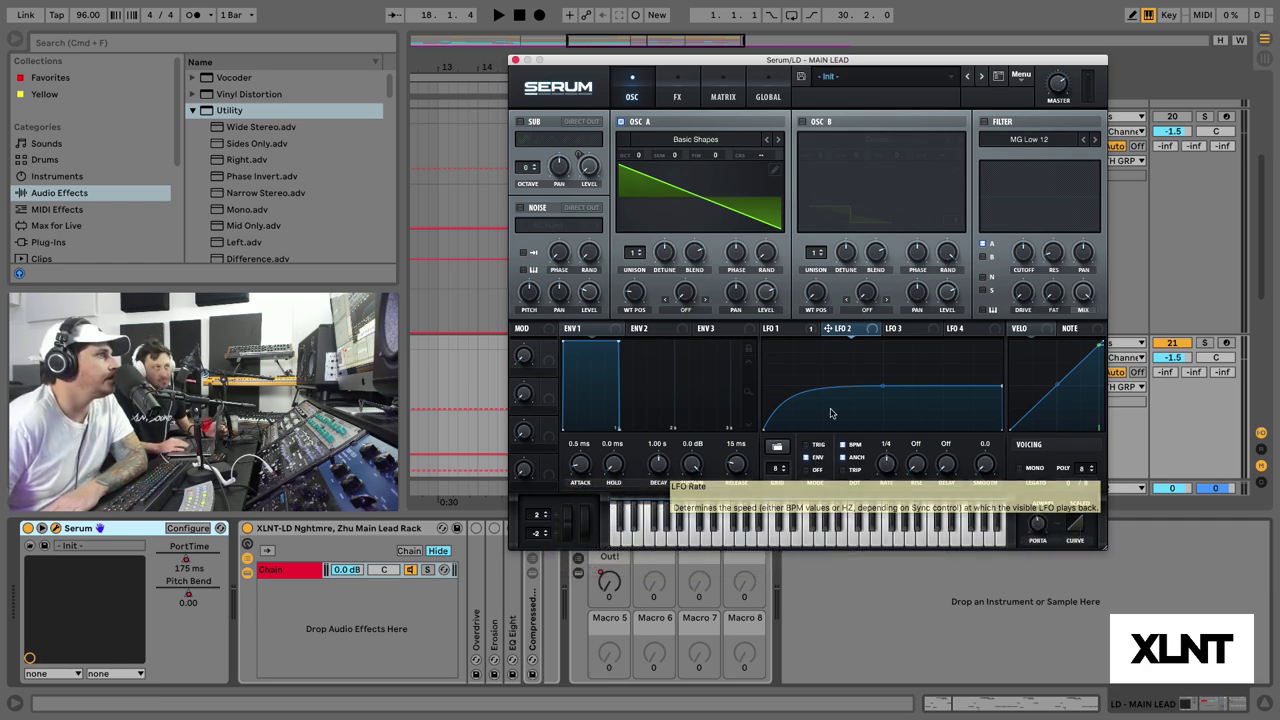
pyautogui.click(785, 334)
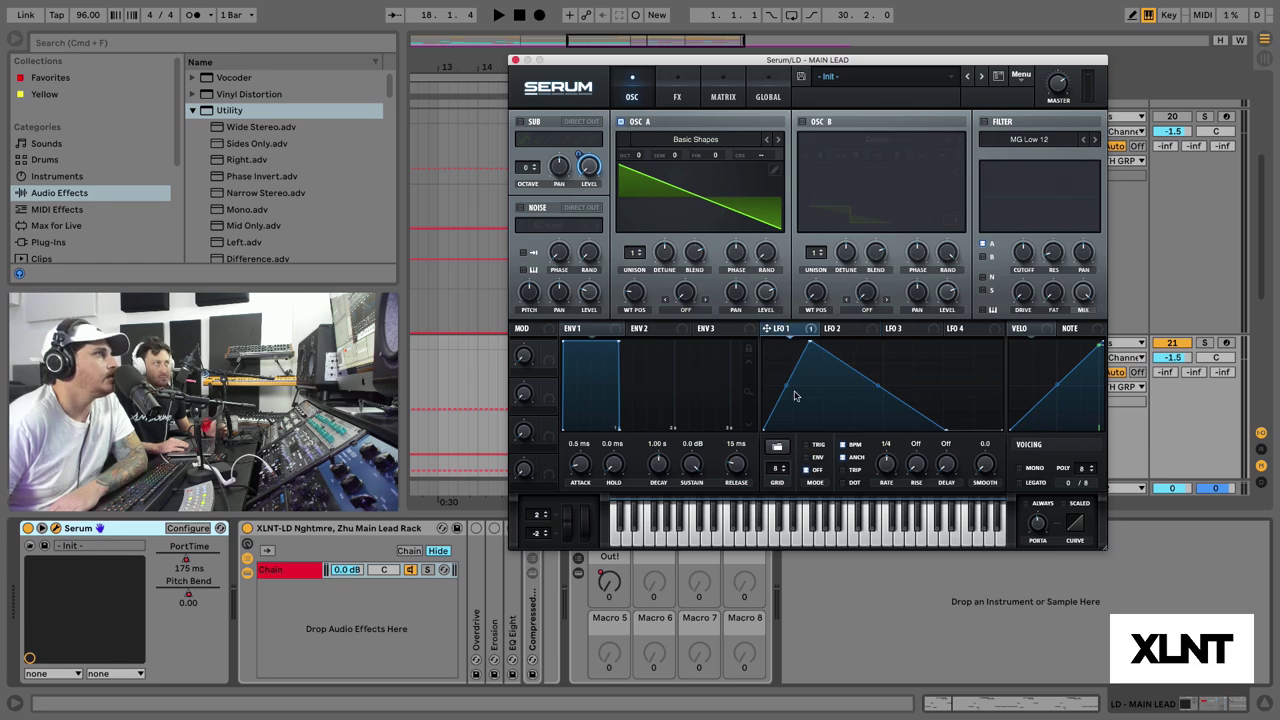
pyautogui.click(806, 457)
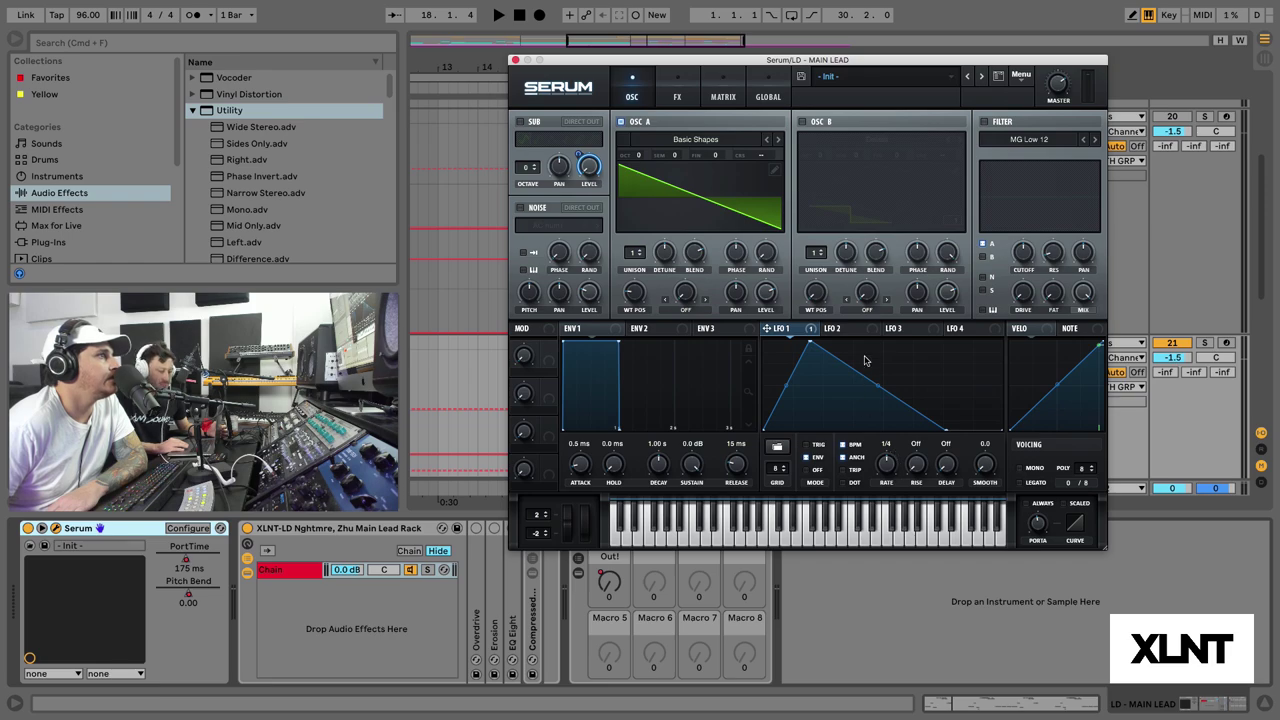
# - Assign LFO 2 to oscillator A's coarse pitch and play back the lead
pyautogui.click(843, 330)
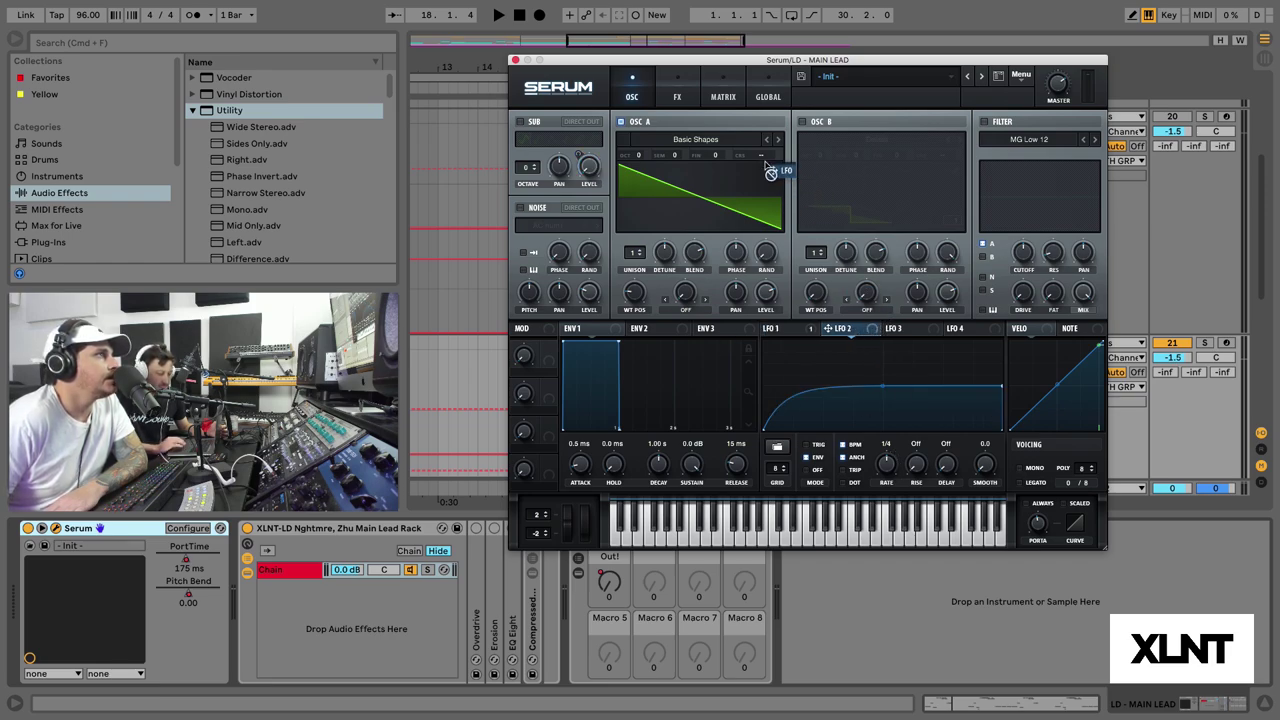
pyautogui.moveTo(845, 329); pyautogui.dragTo(769, 157)
pyautogui.press('space')
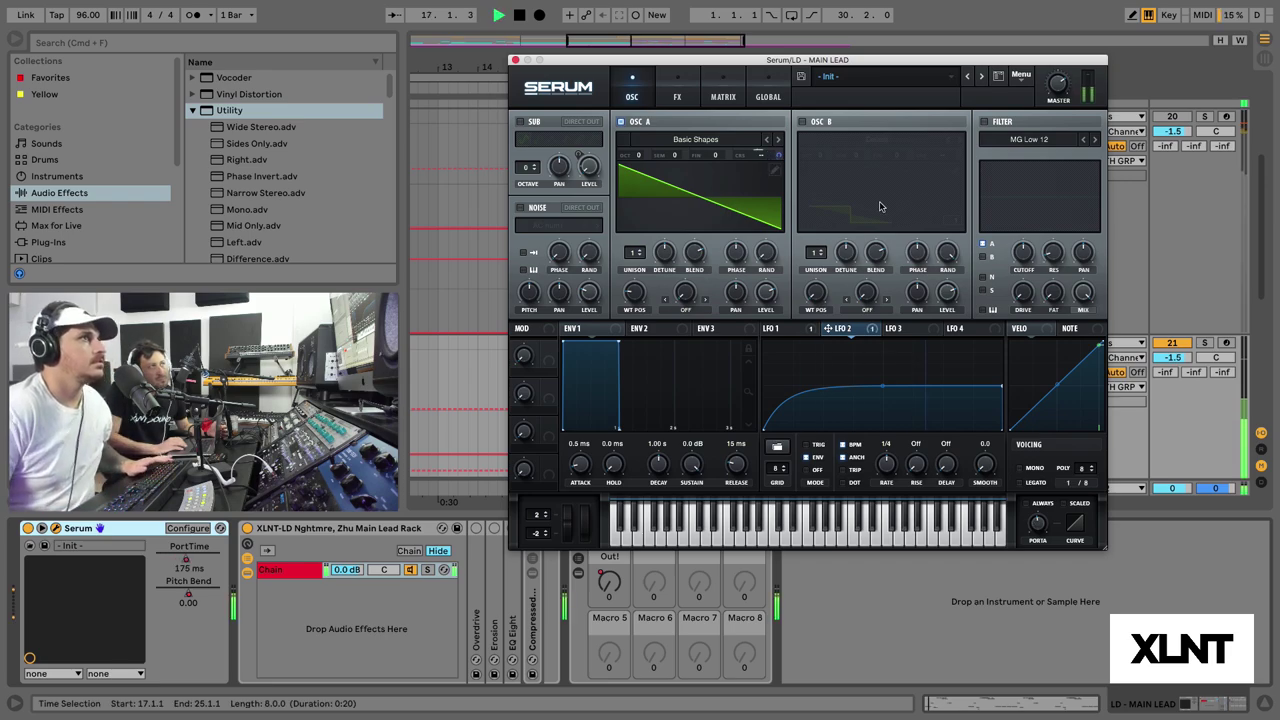
# - Solo the red LD - MAIN LEAD track, stop playback at its clip and reopen its Serum window
pyautogui.click(1204, 343)
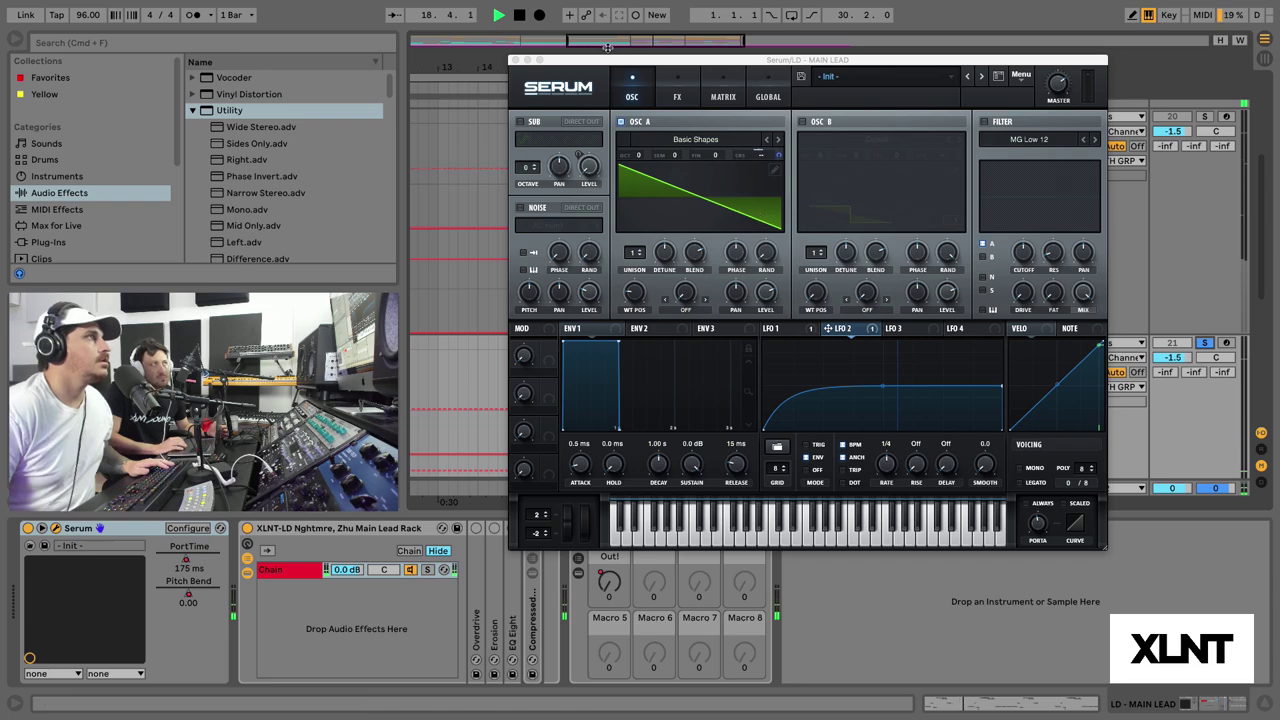
pyautogui.click(519, 60)
pyautogui.click(1029, 342)
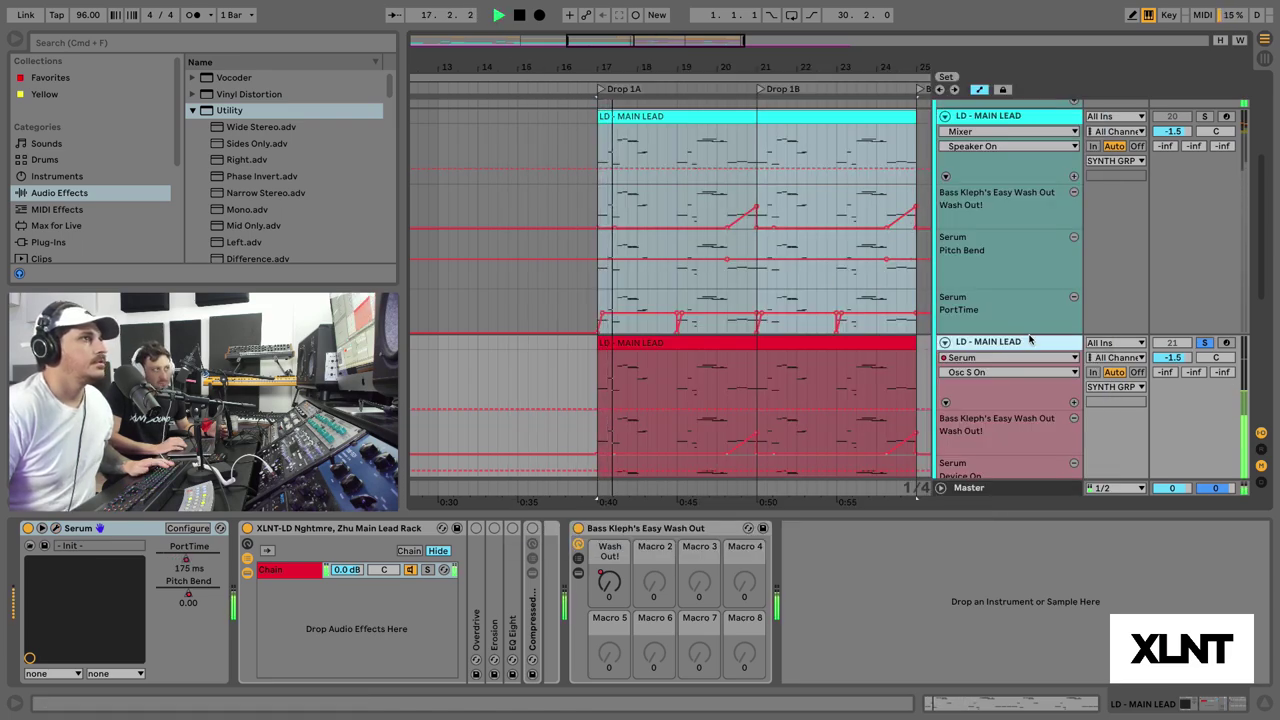
pyautogui.press('space')
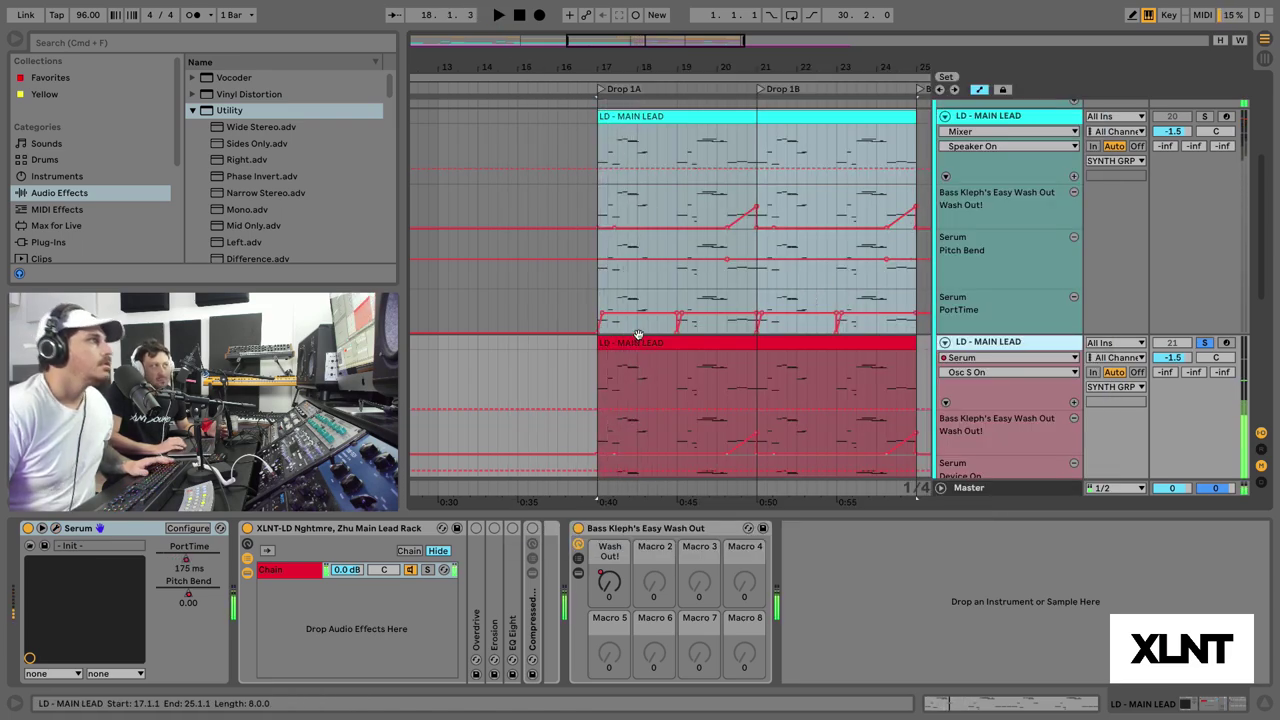
pyautogui.doubleClick(632, 341)
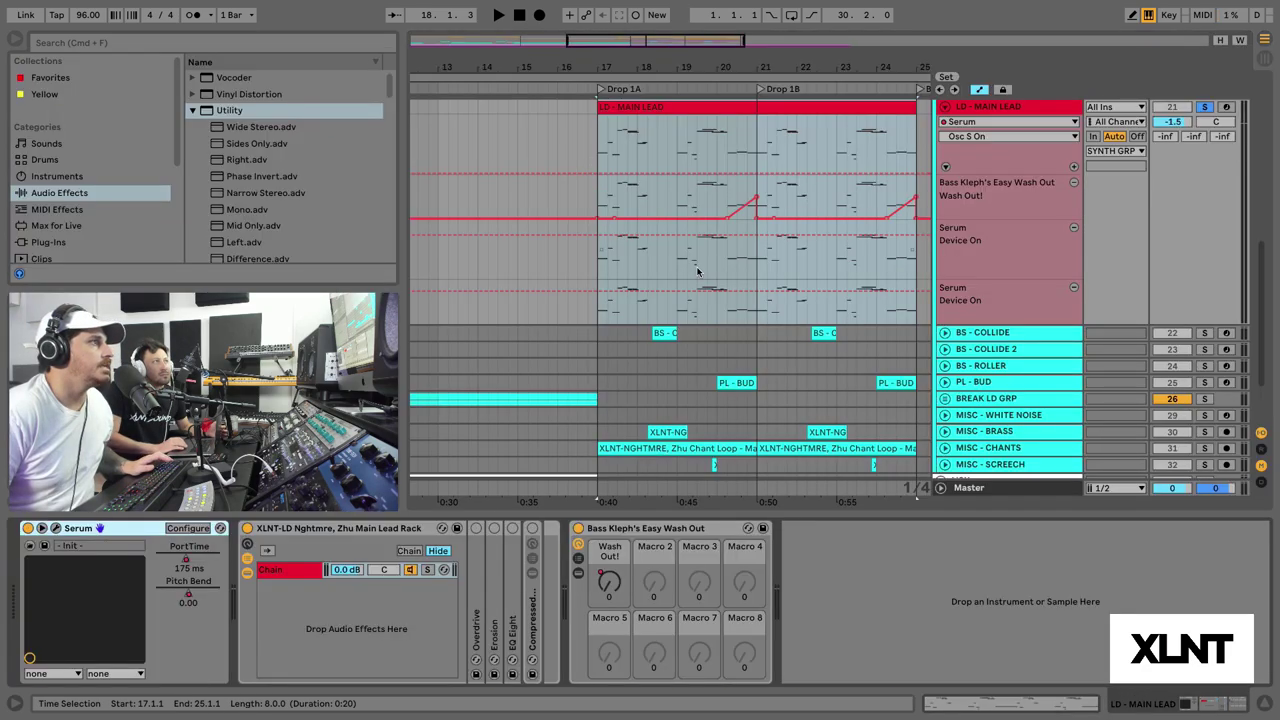
pyautogui.click(43, 526)
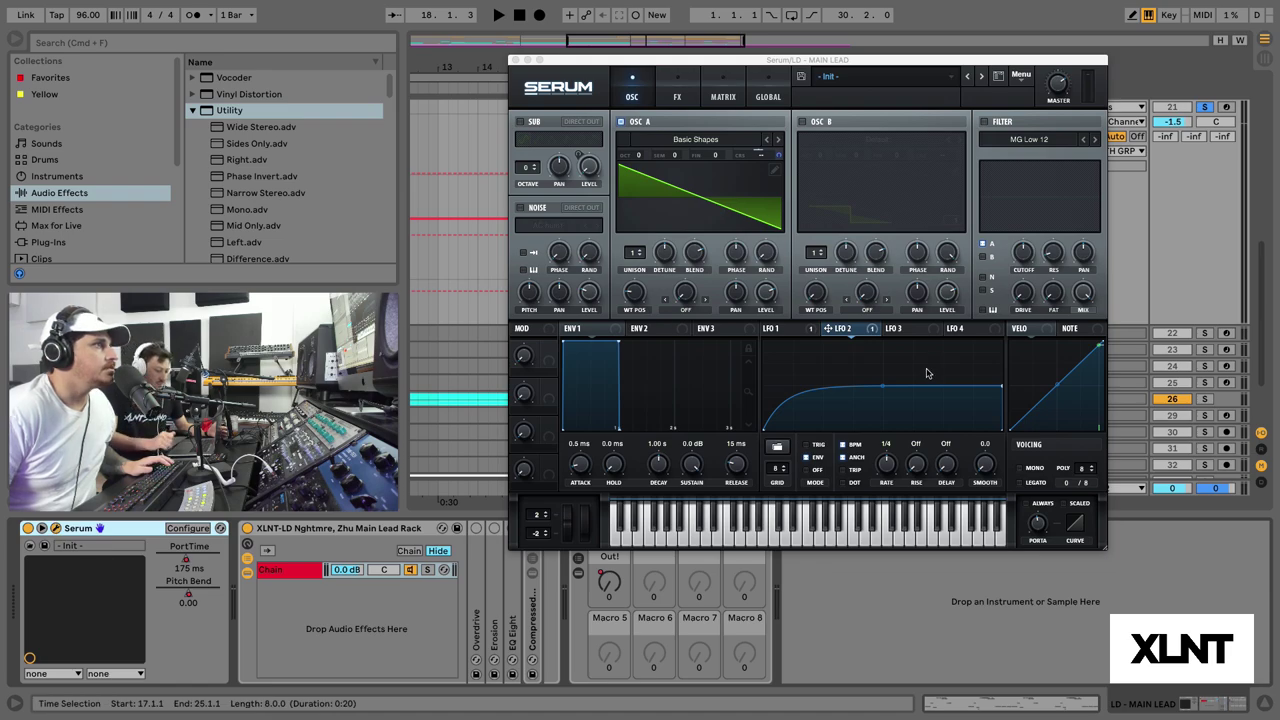
# - Set LFO 2's modulation amount on oscillator A's coarse pitch to 4, readjust it by ear and audition each setting
pyautogui.click(779, 155)
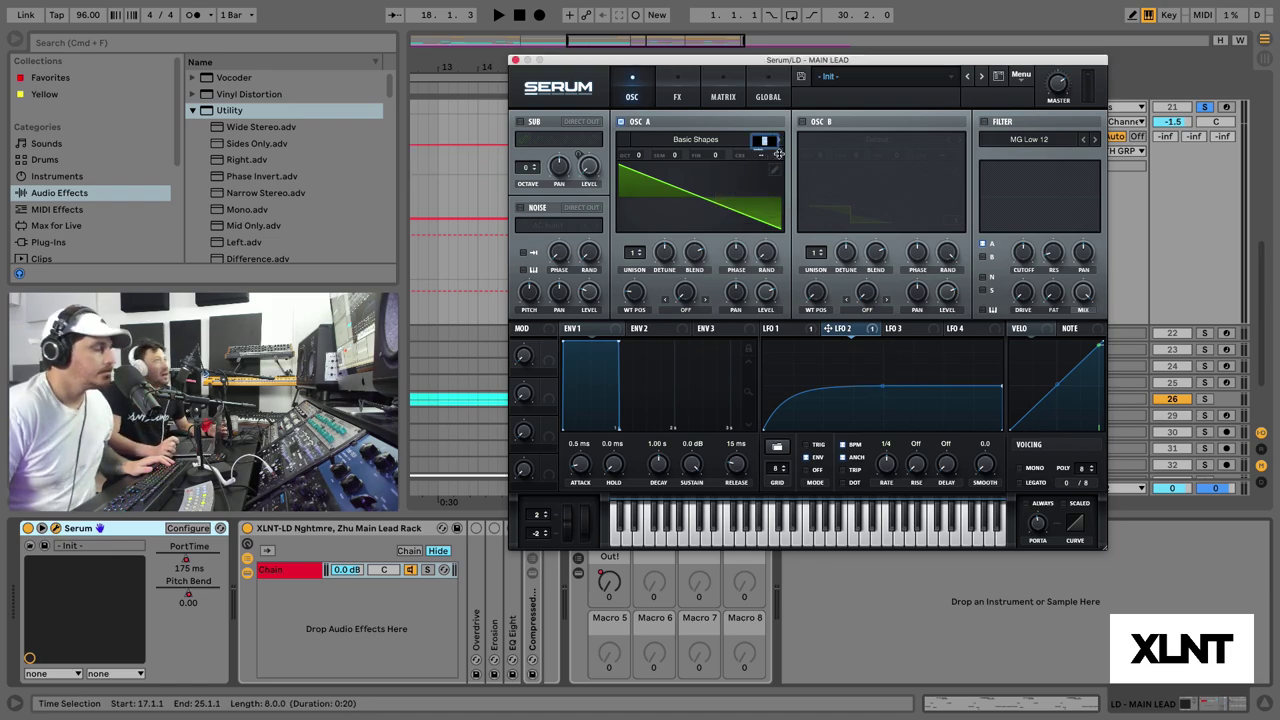
pyautogui.write('4')
pyautogui.press('Return')
pyautogui.press('space')
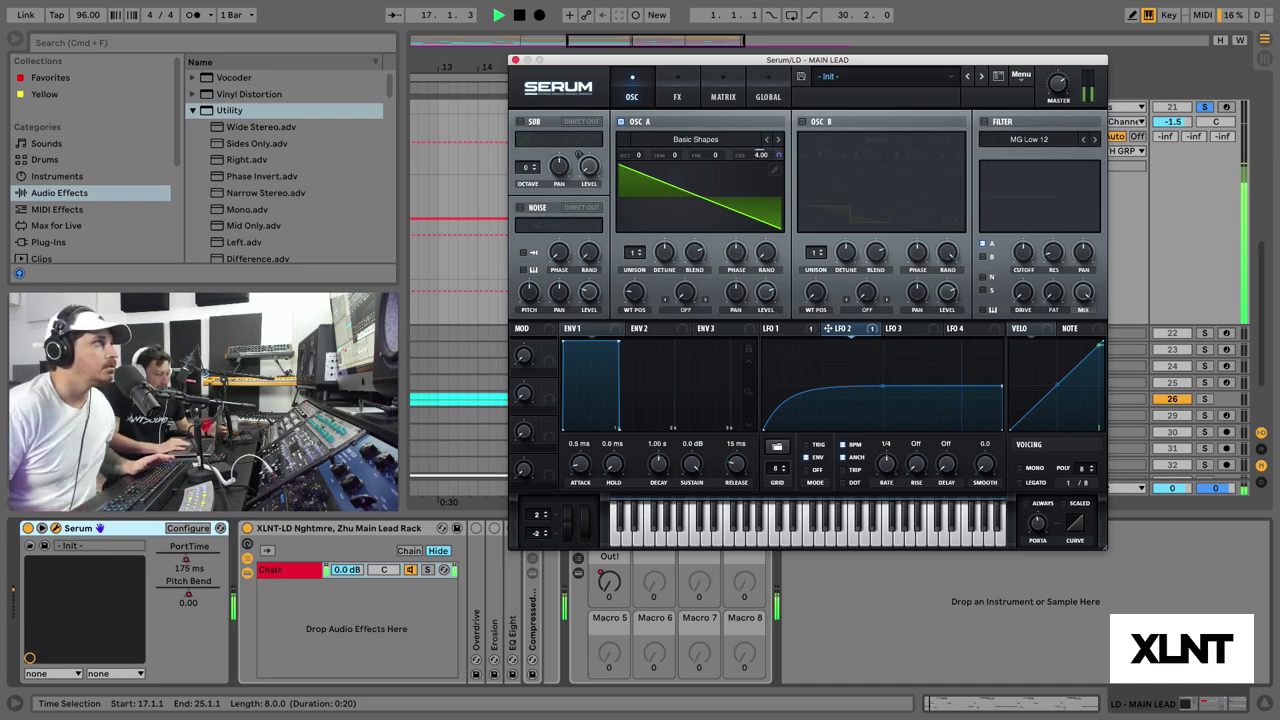
pyautogui.press('space')
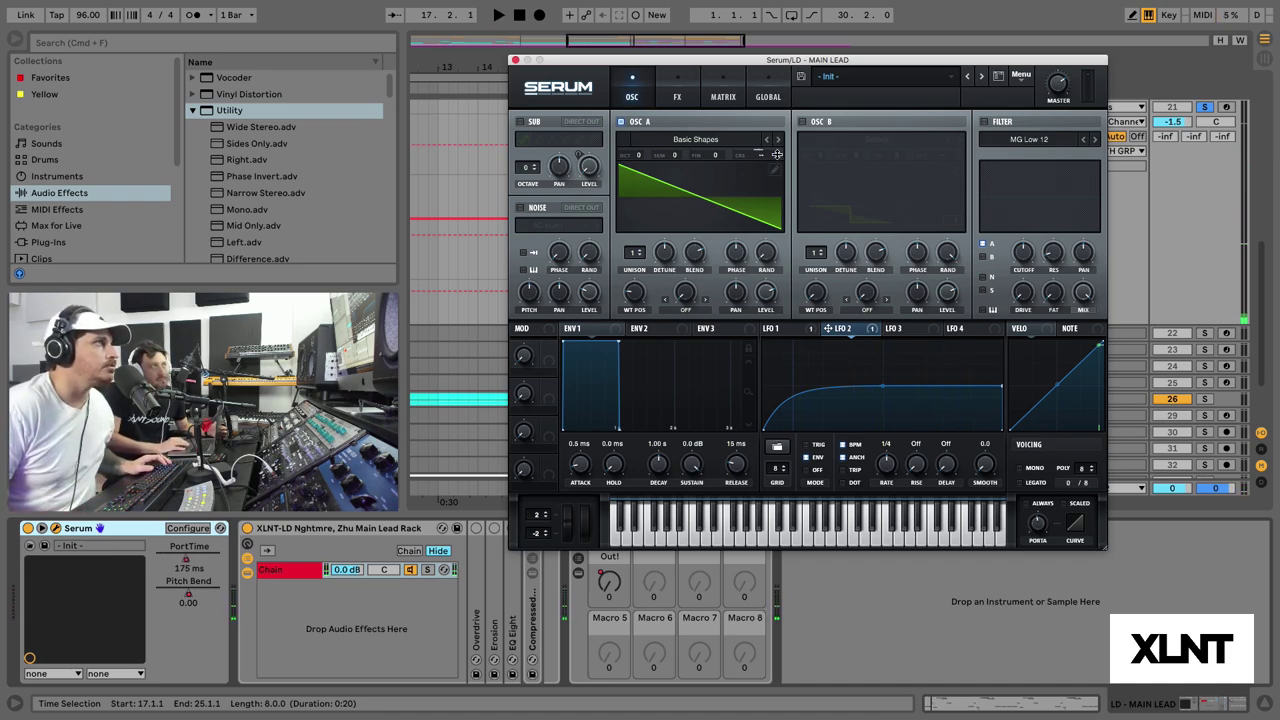
pyautogui.moveTo(778, 156); pyautogui.dragTo(778, 182)
pyautogui.press('space')
pyautogui.press('space')
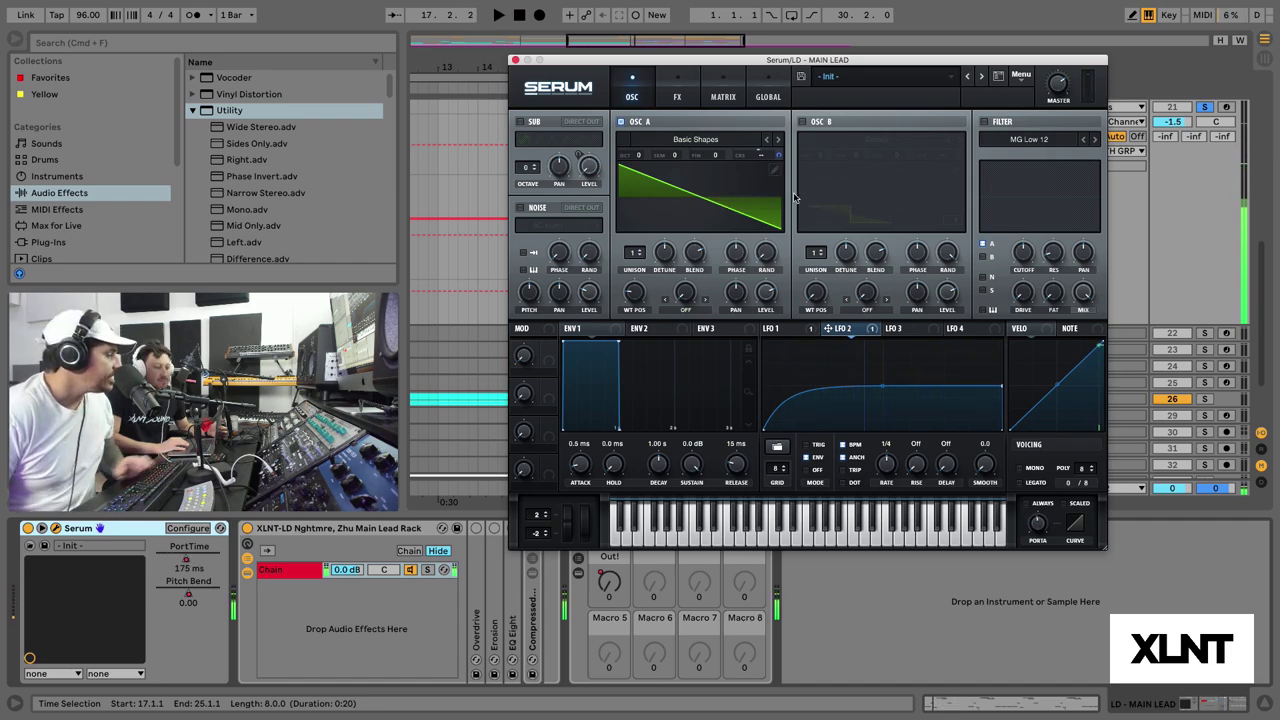
# - Switch the voicing to mono with portamento always on, audition the glide and re-enable the overridden automation
pyautogui.click(1022, 467)
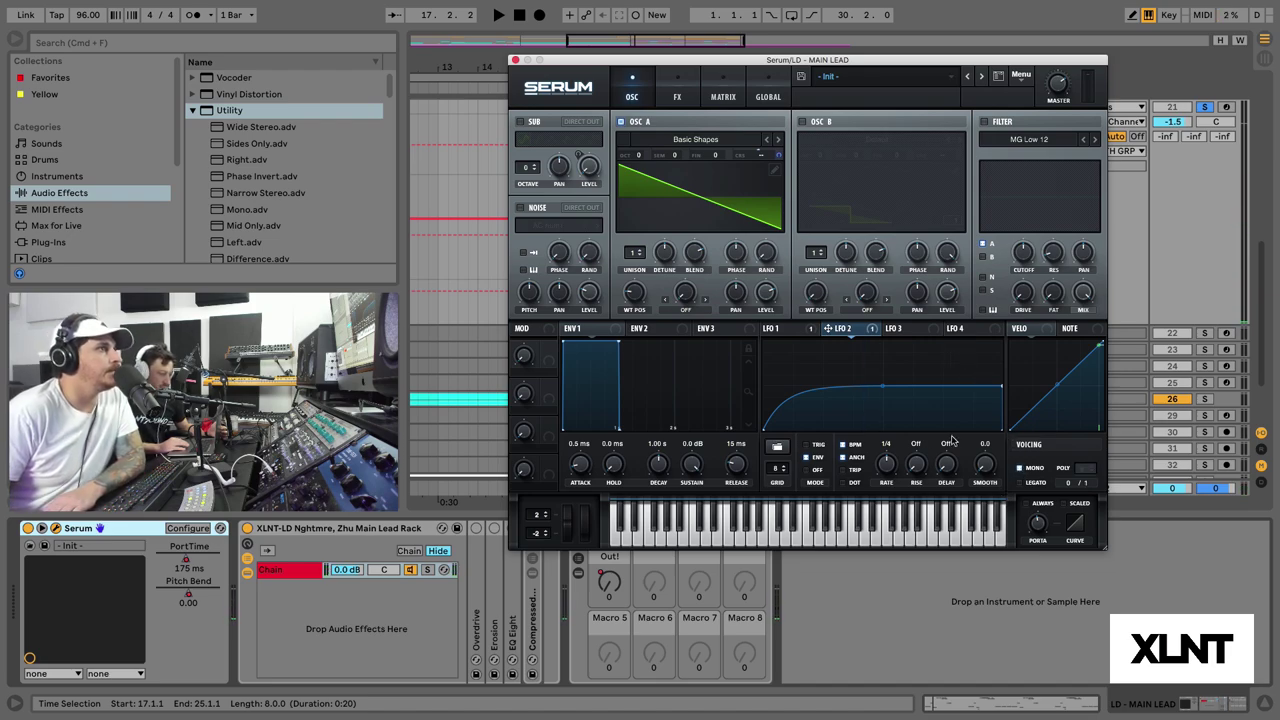
pyautogui.click(1040, 530)
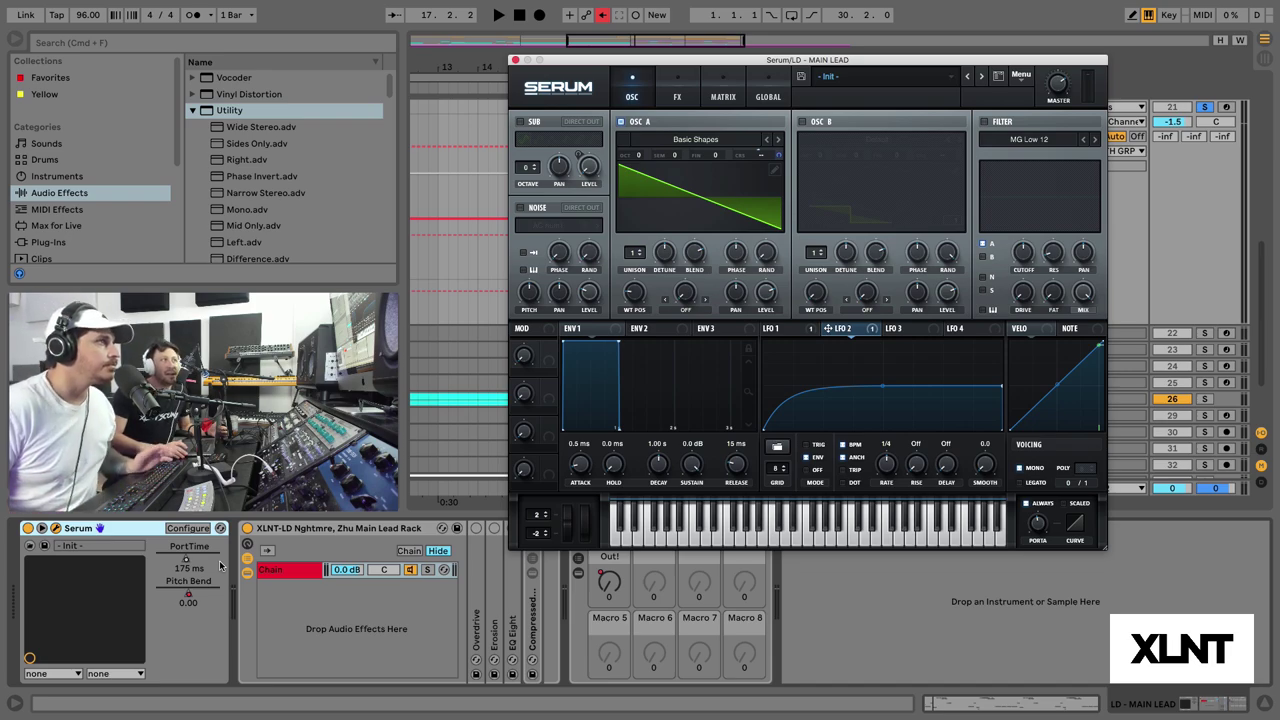
pyautogui.press('space')
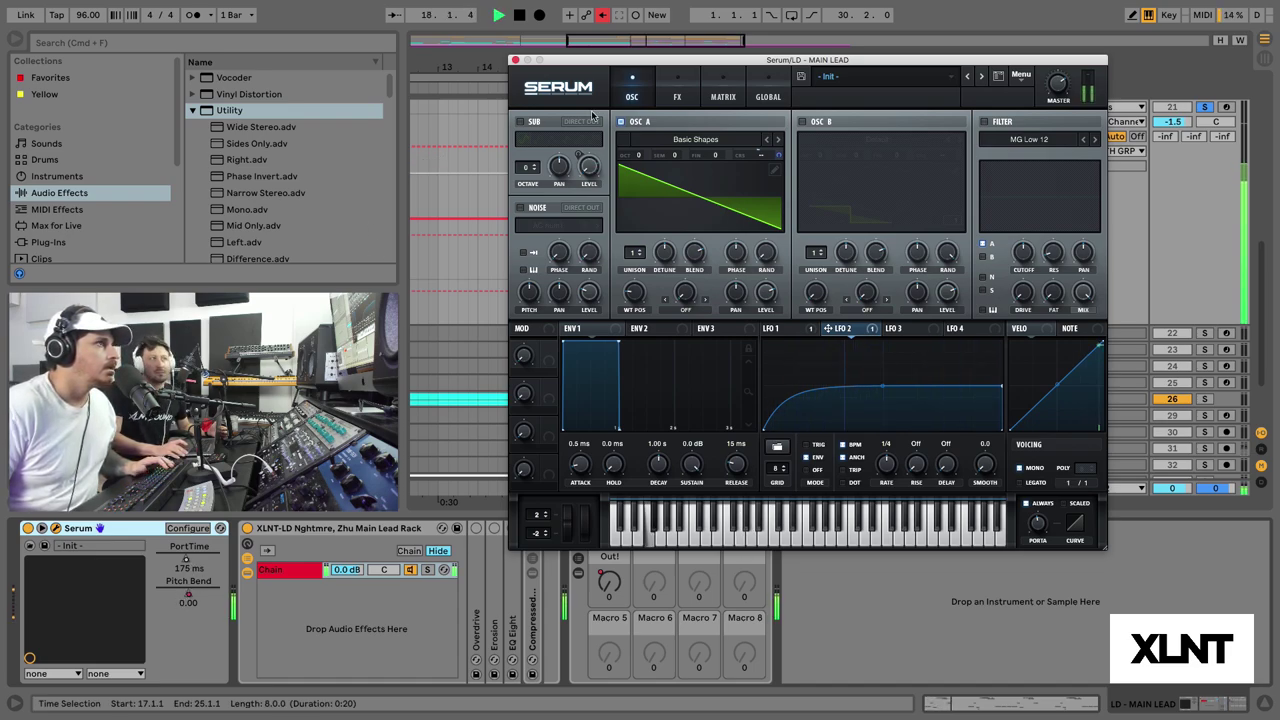
pyautogui.press('space')
pyautogui.click(603, 15)
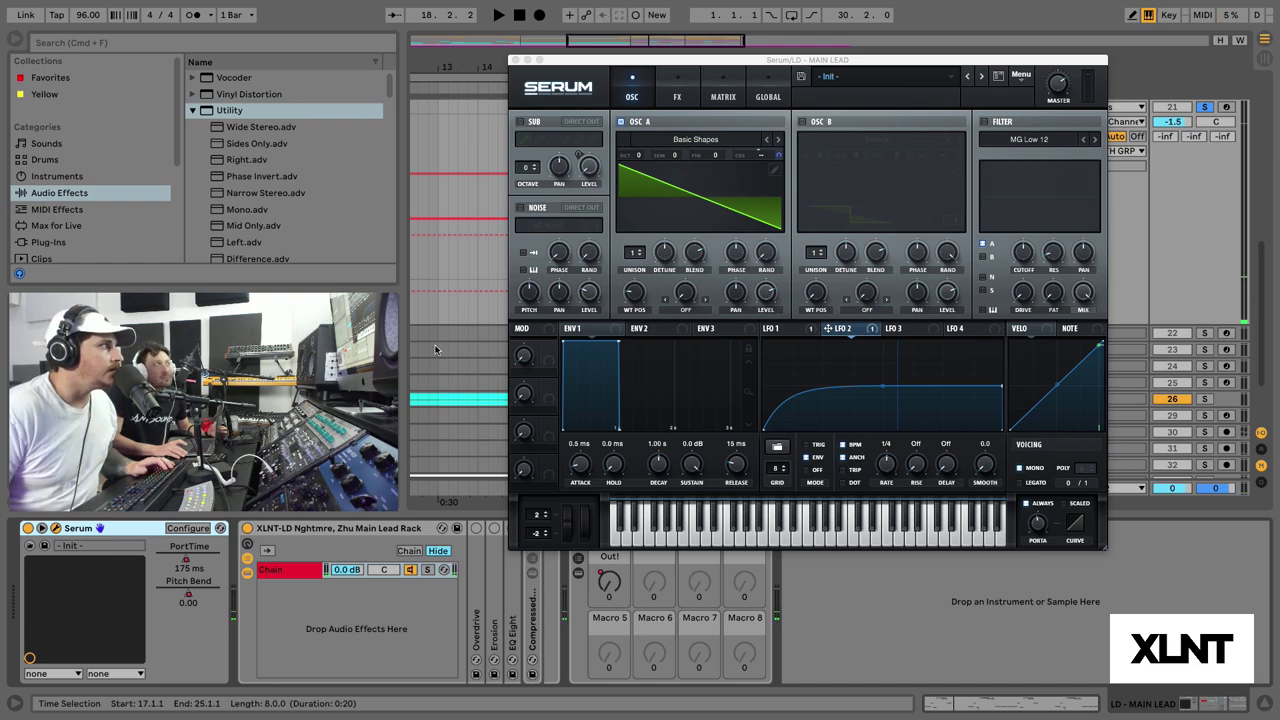
# - Try a different PortTime during playback, undo the change and audition the lead again
pyautogui.press('space')
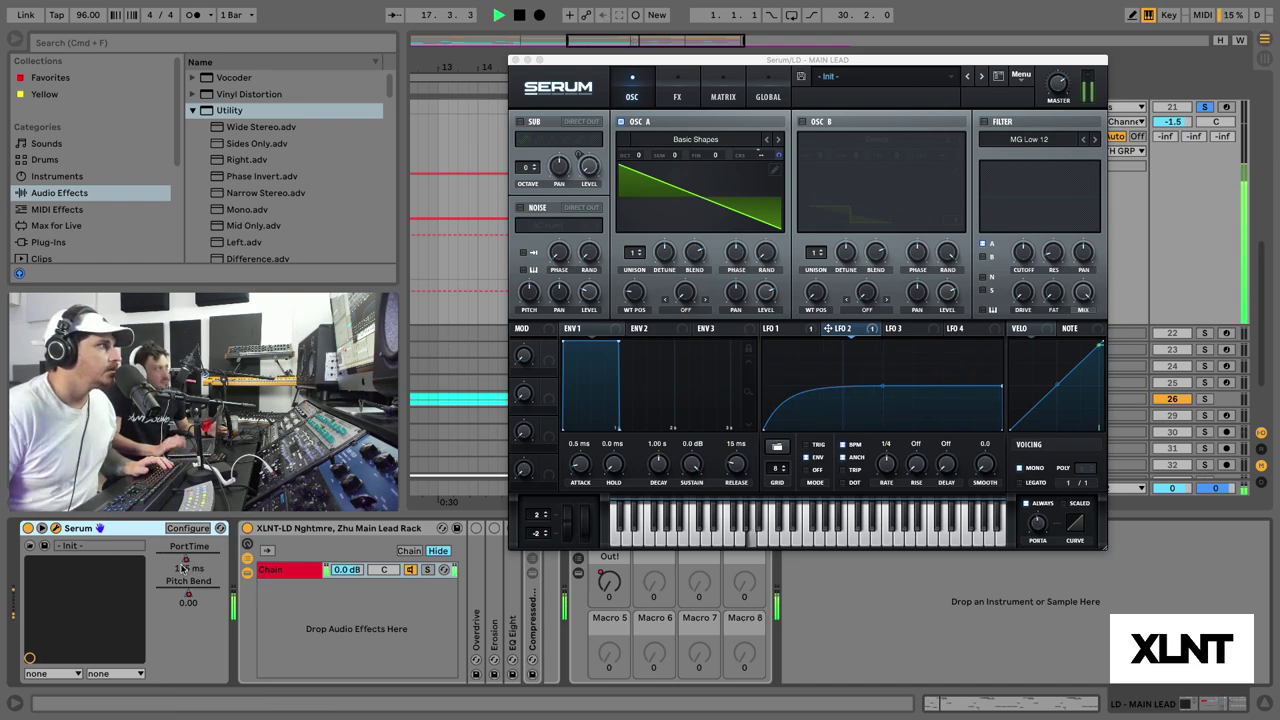
pyautogui.moveTo(201, 572); pyautogui.dragTo(189, 578)
pyautogui.press('space')
pyautogui.hotkey('ctrl', 'z')
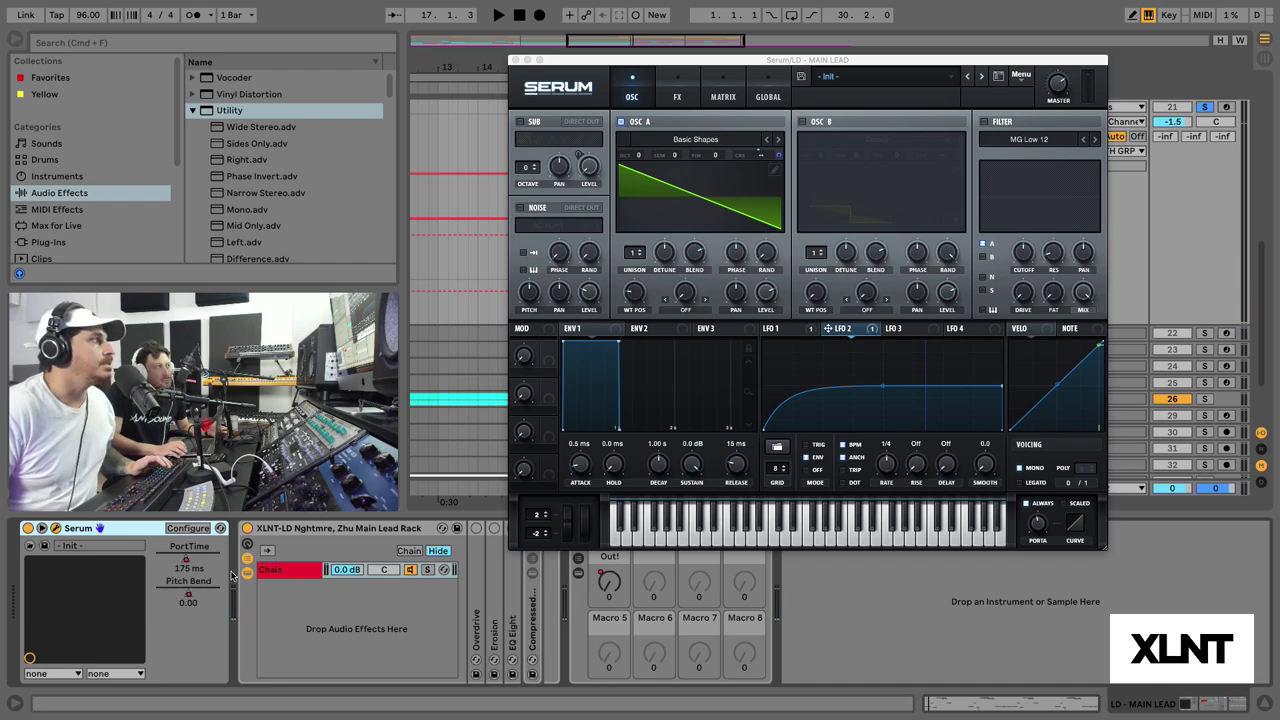
pyautogui.press('space')
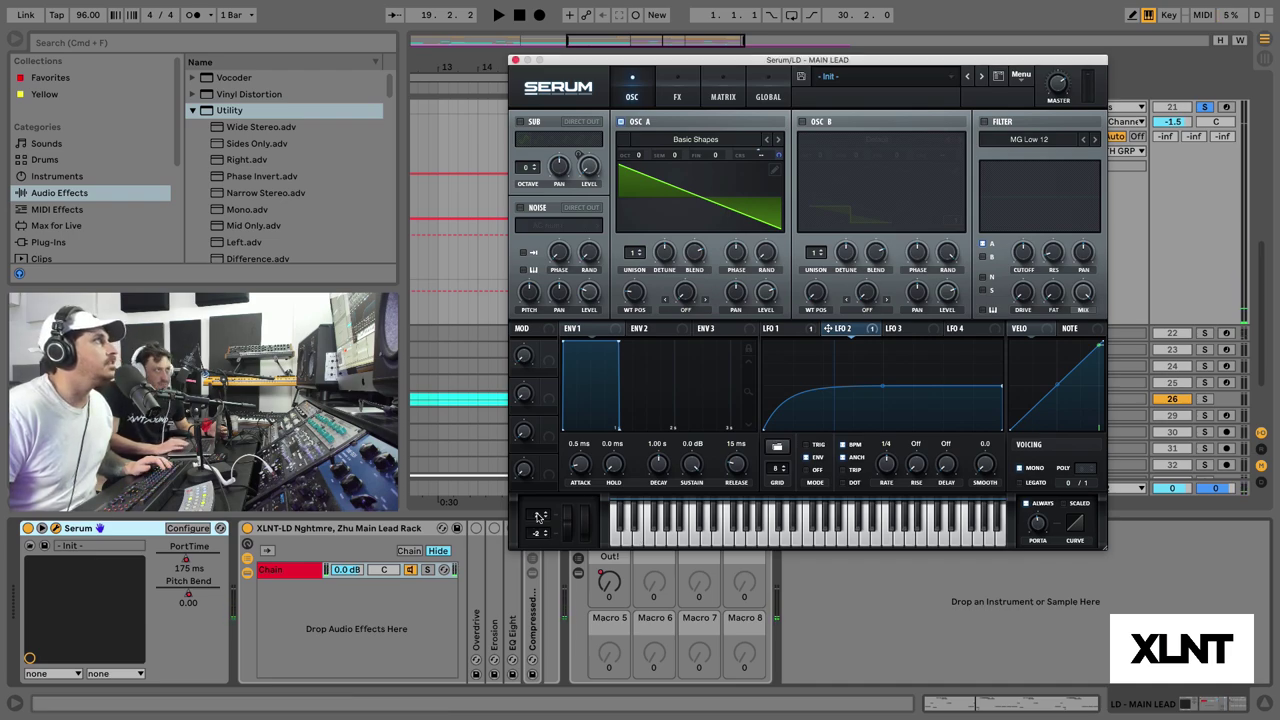
# - Set the pitch bend range to 12 up and -12 down, and audition the lead with the overridden automation re-enabled
pyautogui.moveTo(537, 514); pyautogui.dragTo(537, 483)
pyautogui.moveTo(539, 533); pyautogui.dragTo(538, 573)
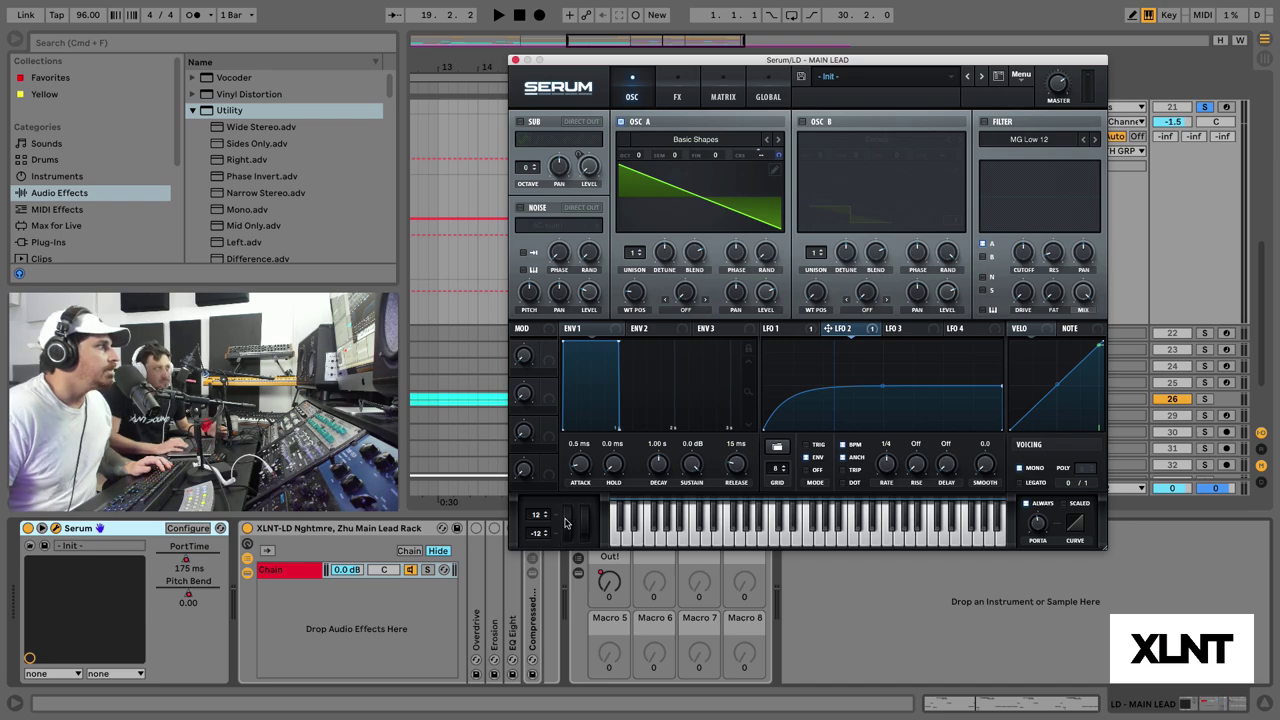
pyautogui.click(566, 520)
pyautogui.press('space')
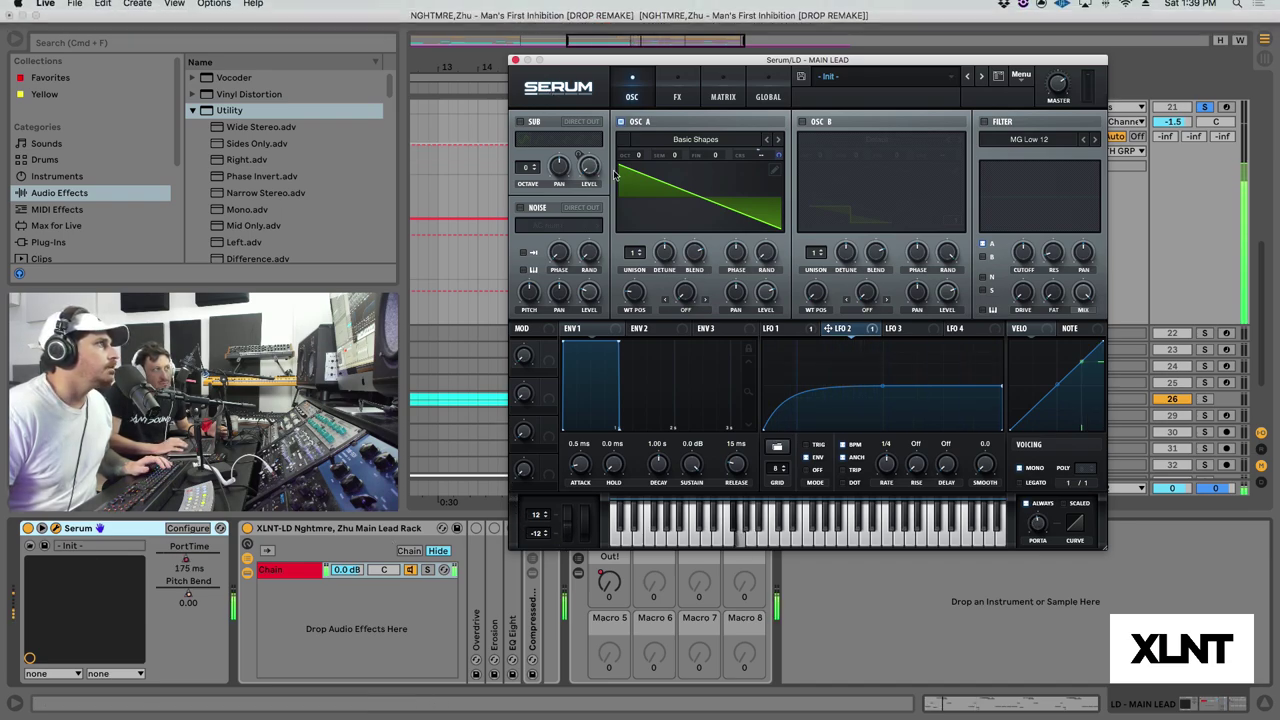
pyautogui.click(599, 13)
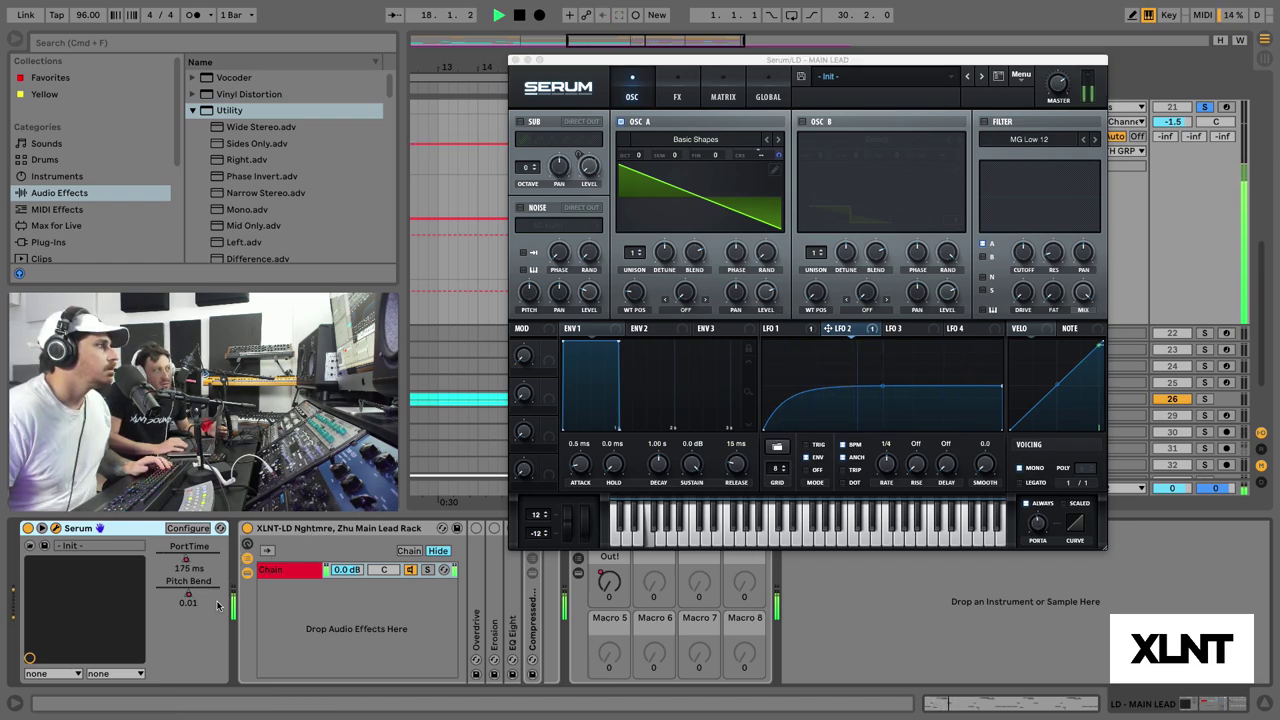
pyautogui.press('space')
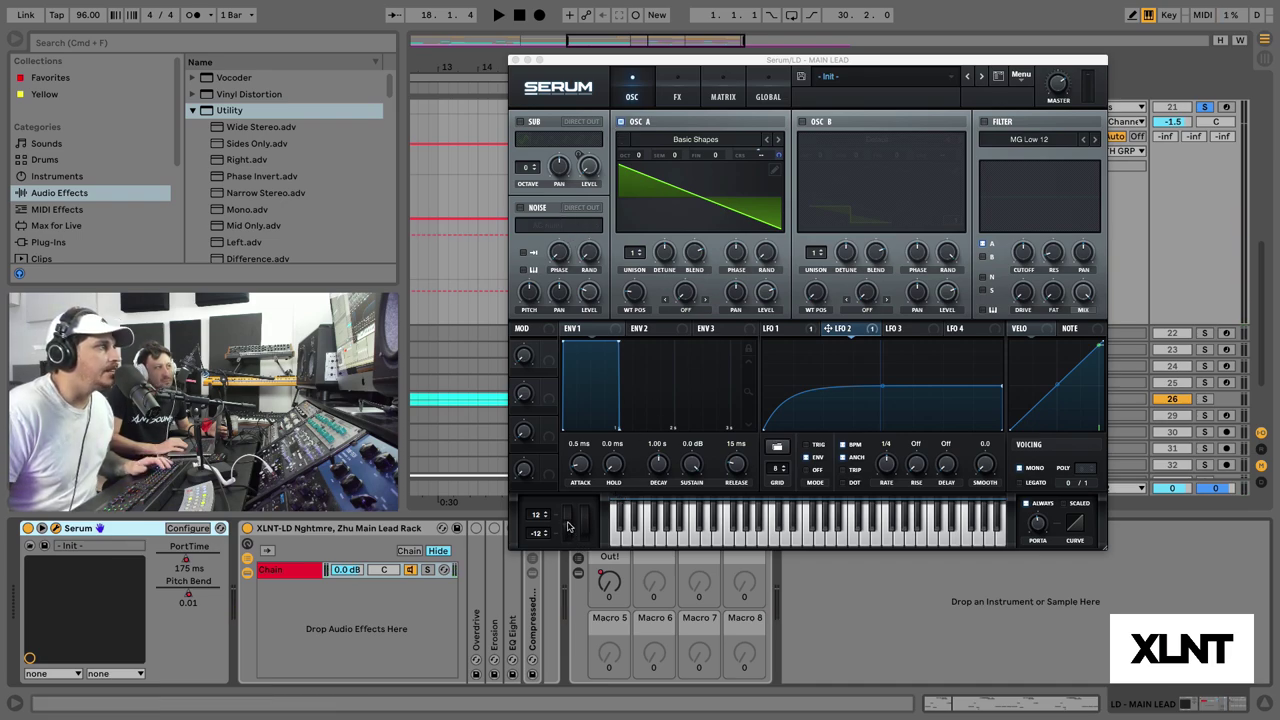
# - Try the pitch wheel by hand during playback and re-enable the overridden pitch bend automation
pyautogui.press('space')
pyautogui.moveTo(567, 524); pyautogui.dragTo(598, 522)
pyautogui.press('space')
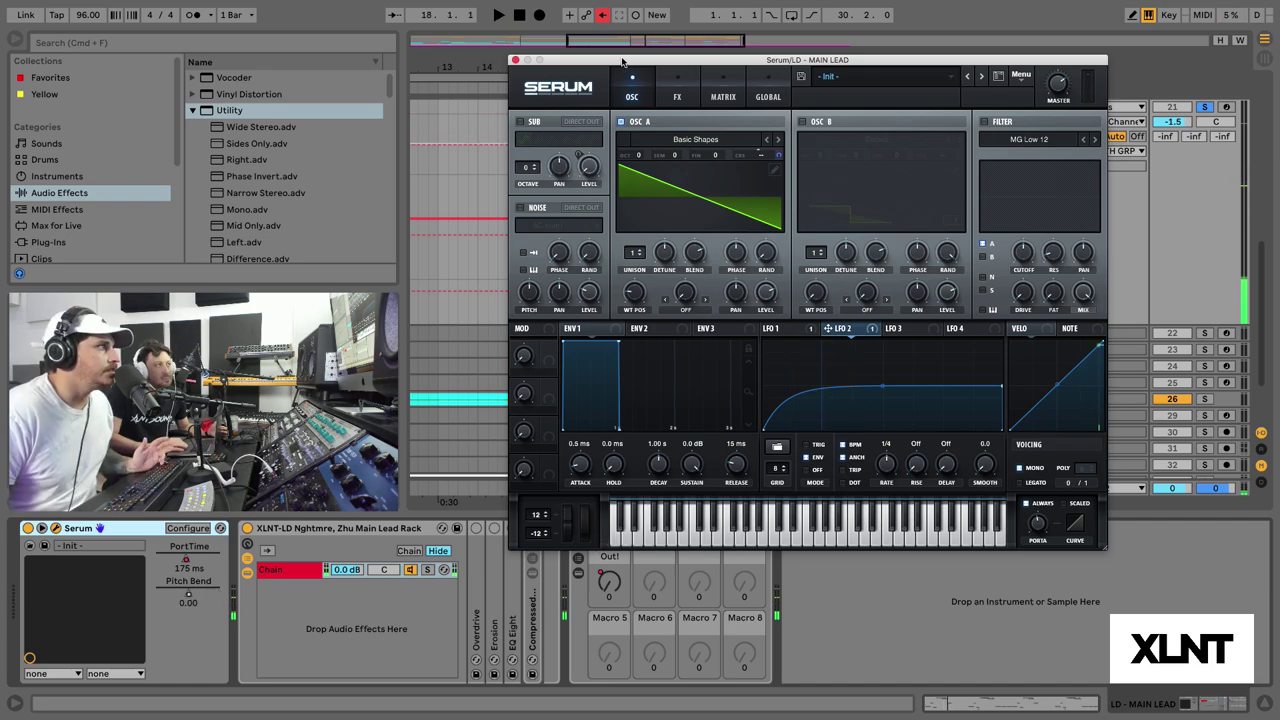
pyautogui.click(603, 16)
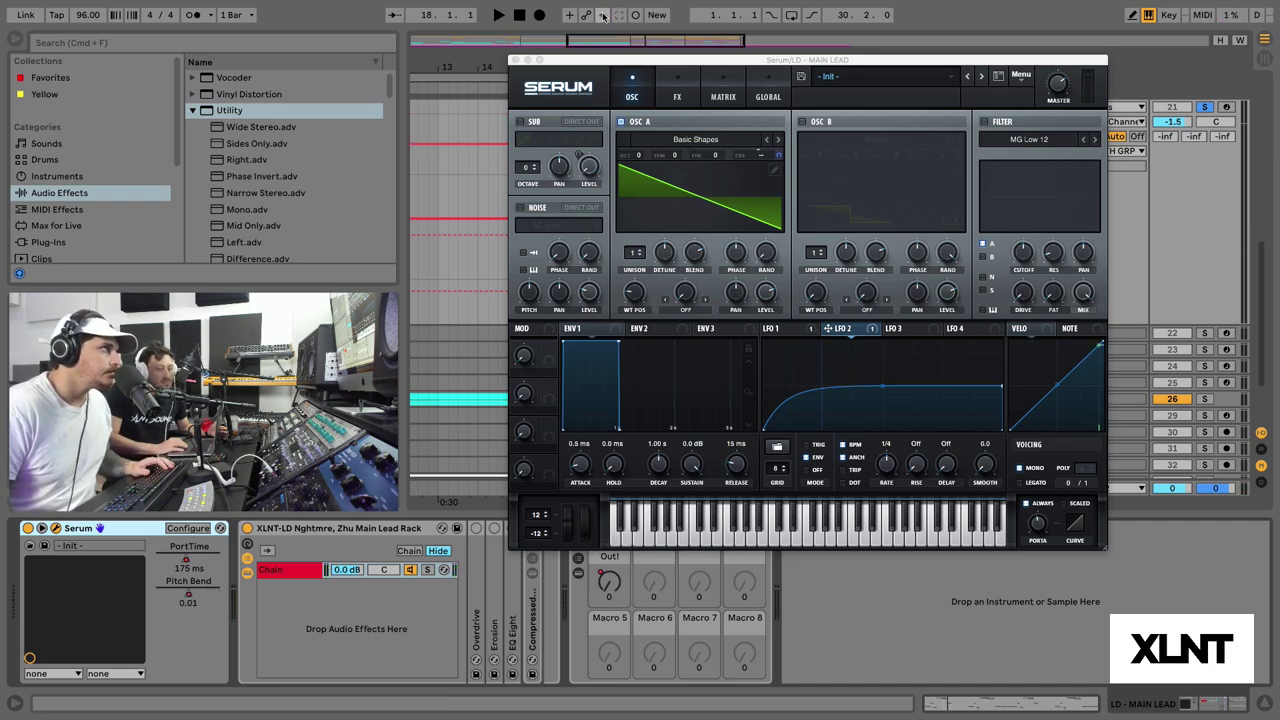
# - Load the saved effect chain ZHU.fxr into Serum's FX rack
pyautogui.moveTo(687, 58); pyautogui.dragTo(683, 41)
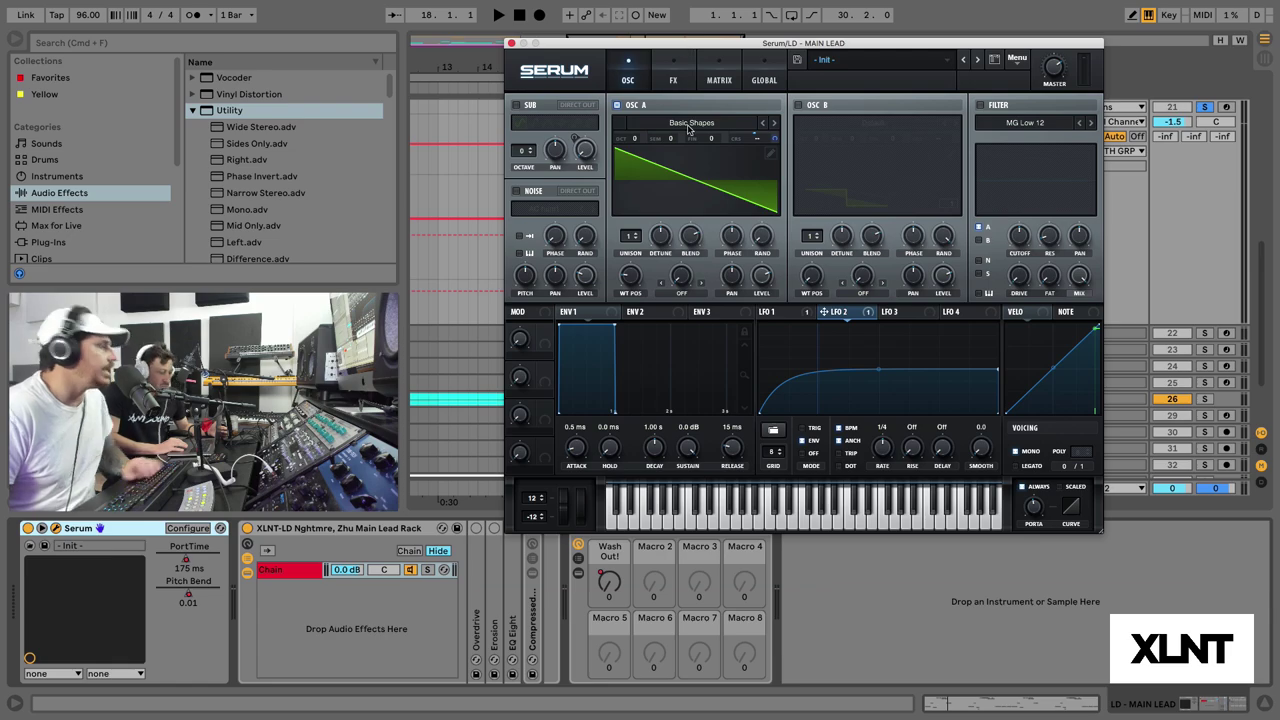
pyautogui.click(685, 80)
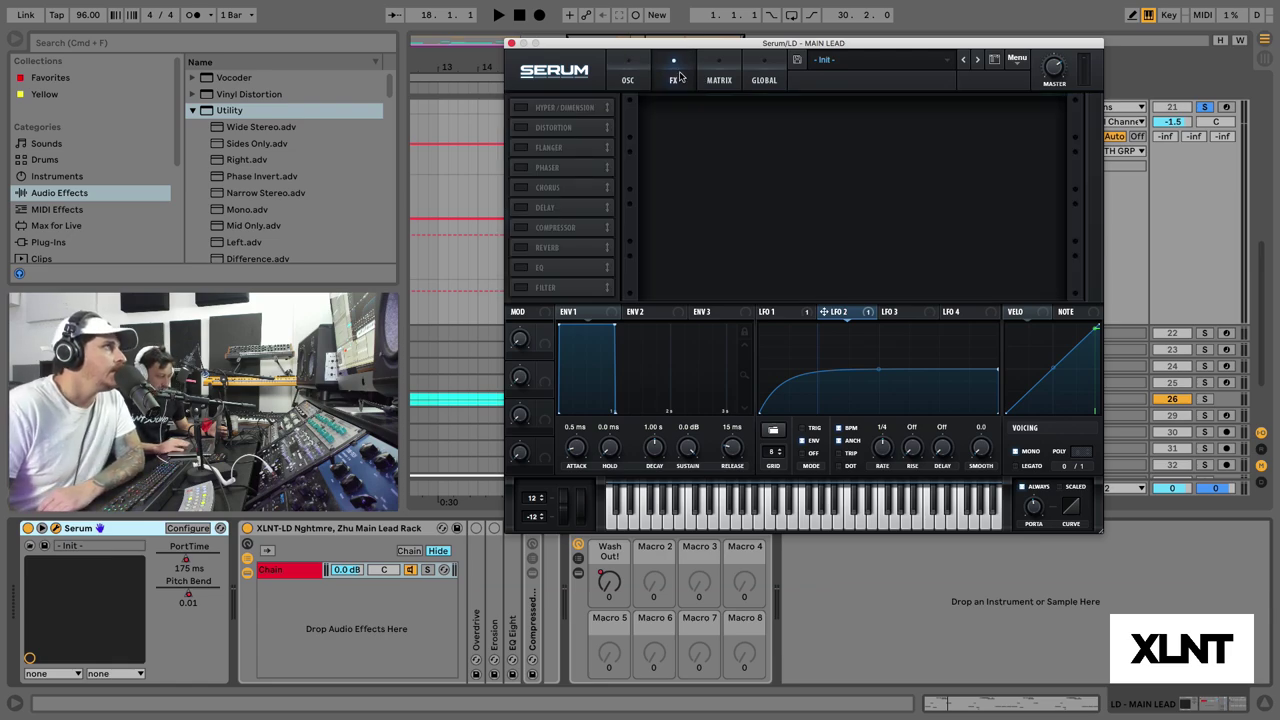
pyautogui.click(1016, 59)
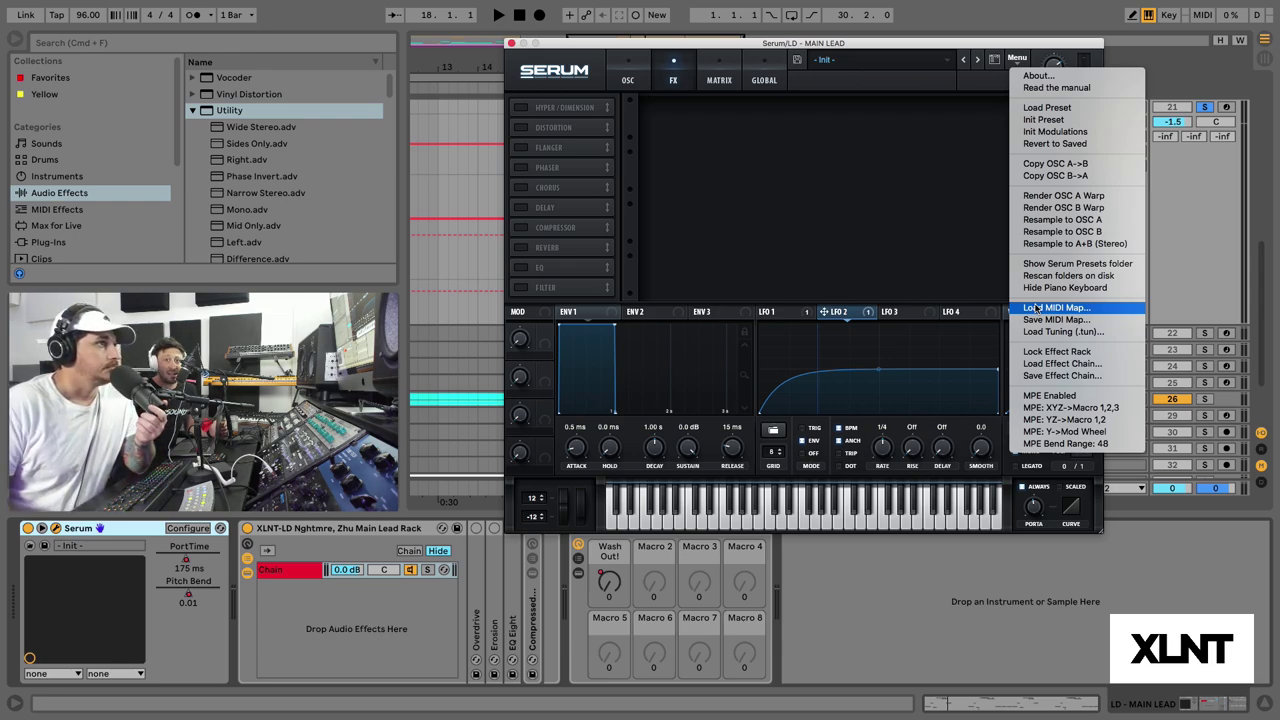
pyautogui.click(1036, 366)
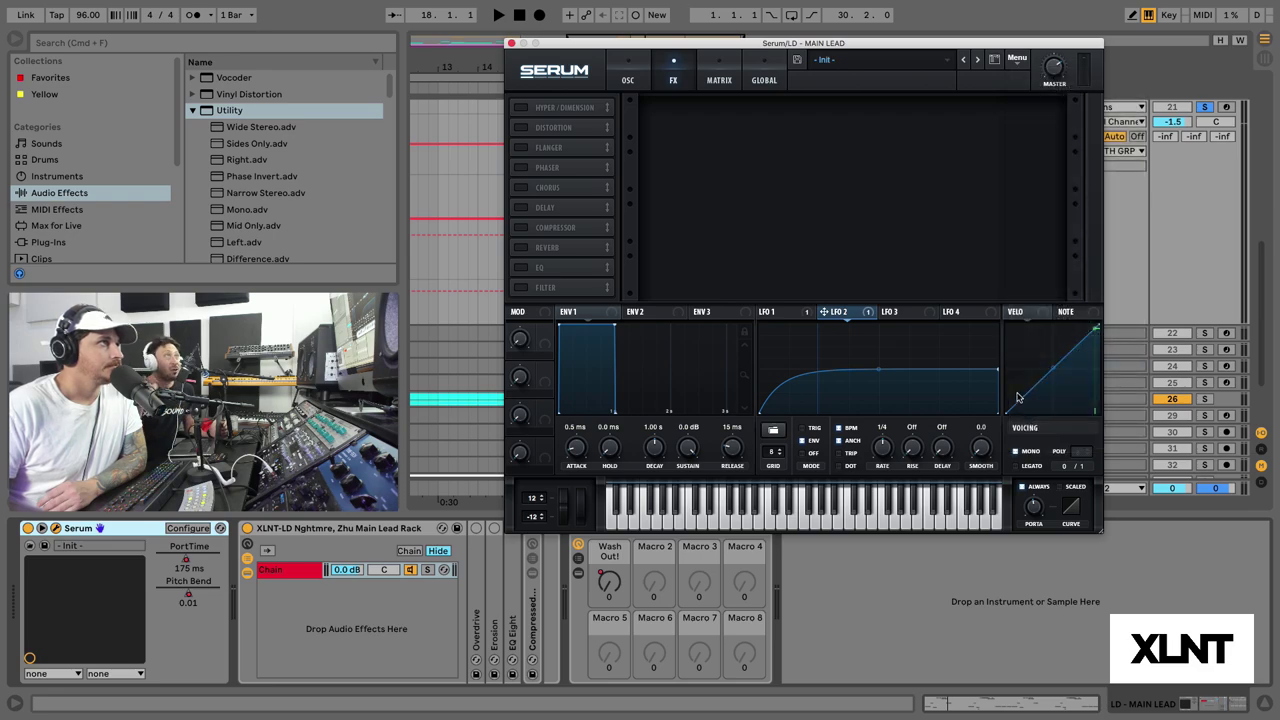
pyautogui.scroll(-10, 280, 173)
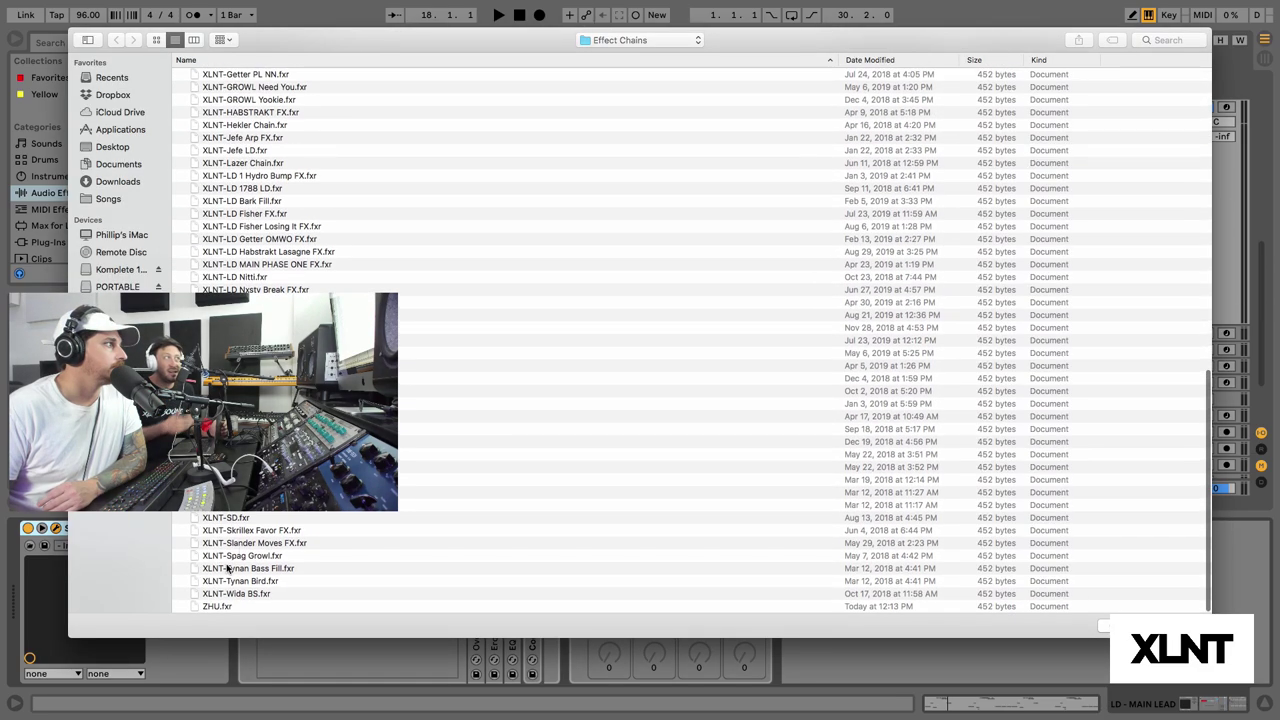
pyautogui.doubleClick(216, 607)
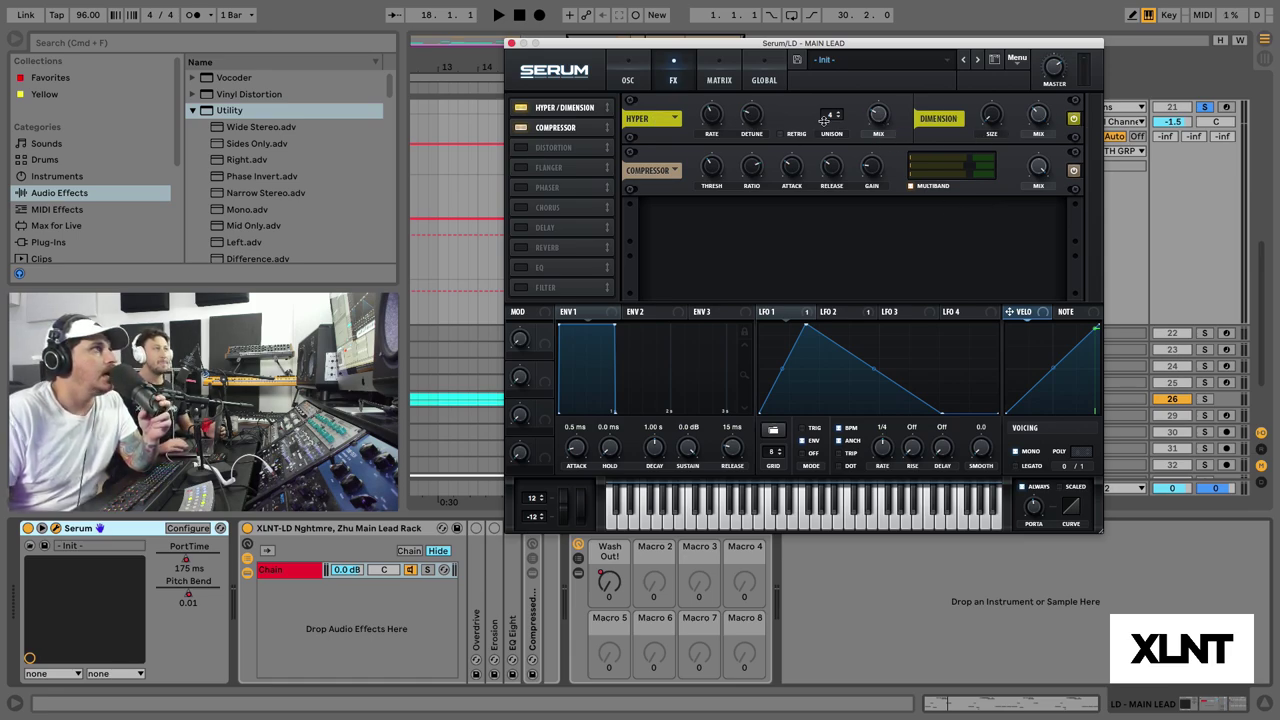
# - Audition the lead with the Compressor bypassed, then compare it with both Hyper/Dimension and Compressor active
pyautogui.click(711, 115)
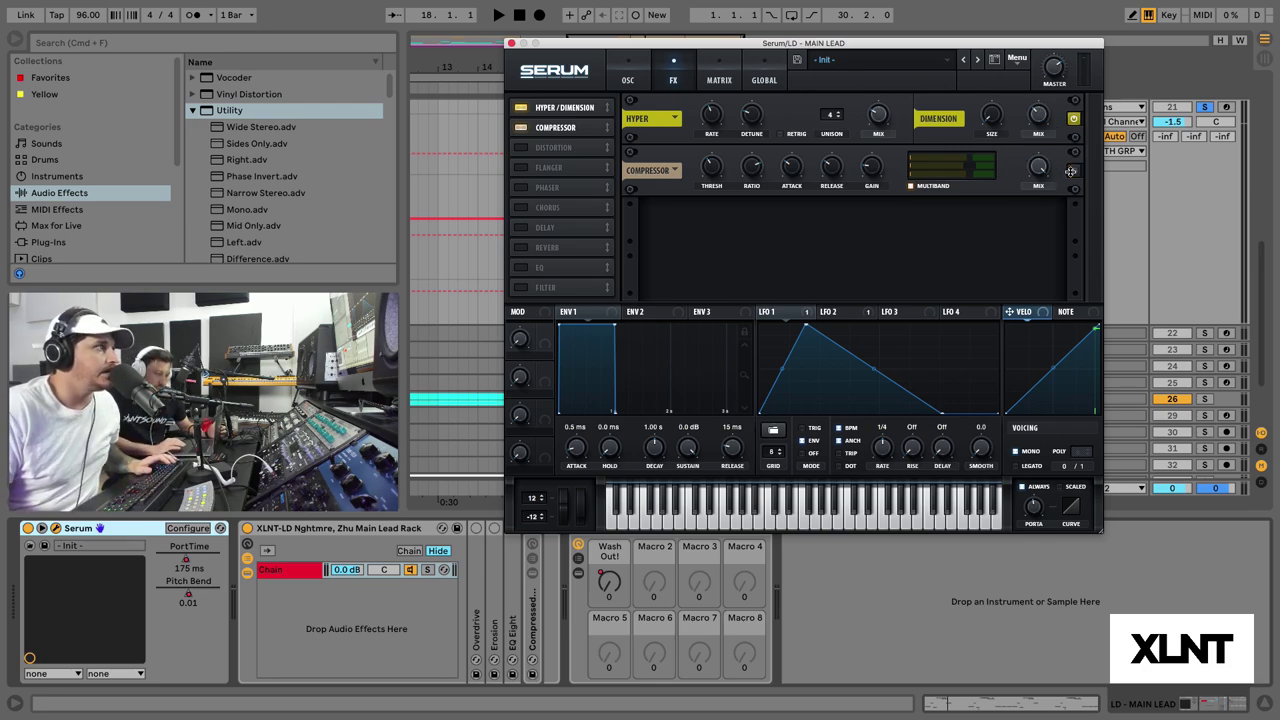
pyautogui.press('space')
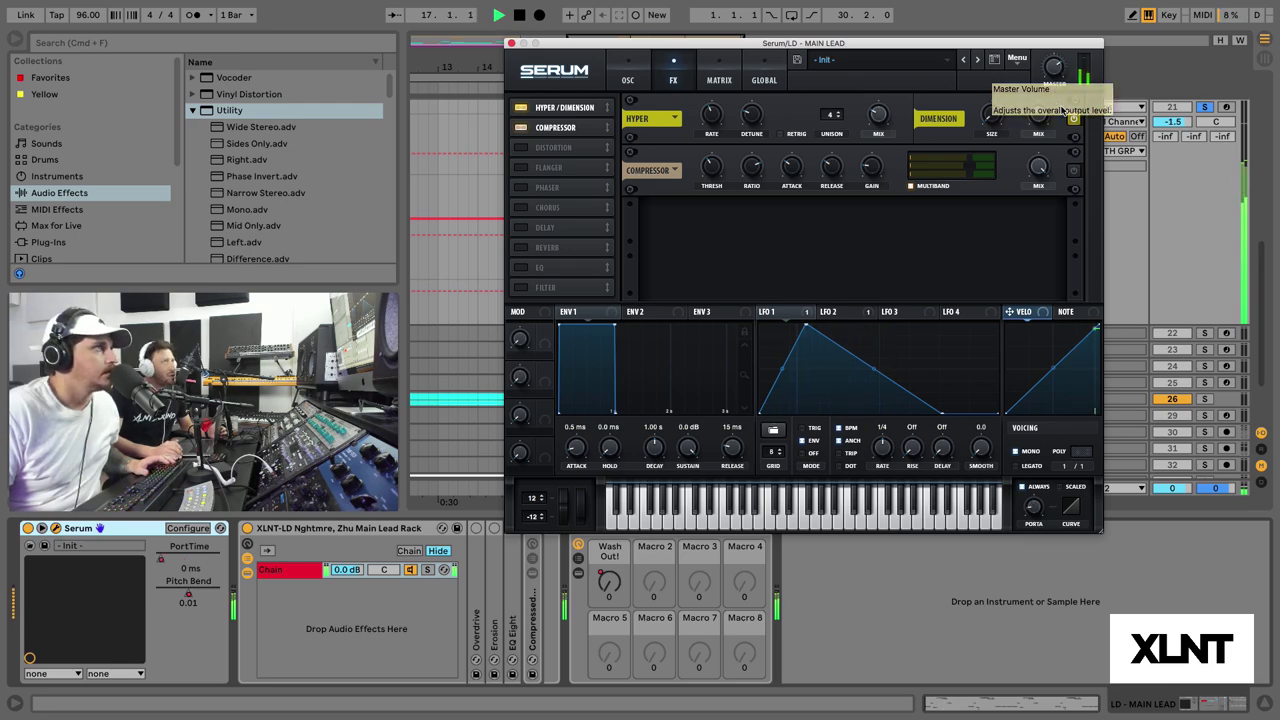
pyautogui.press('space')
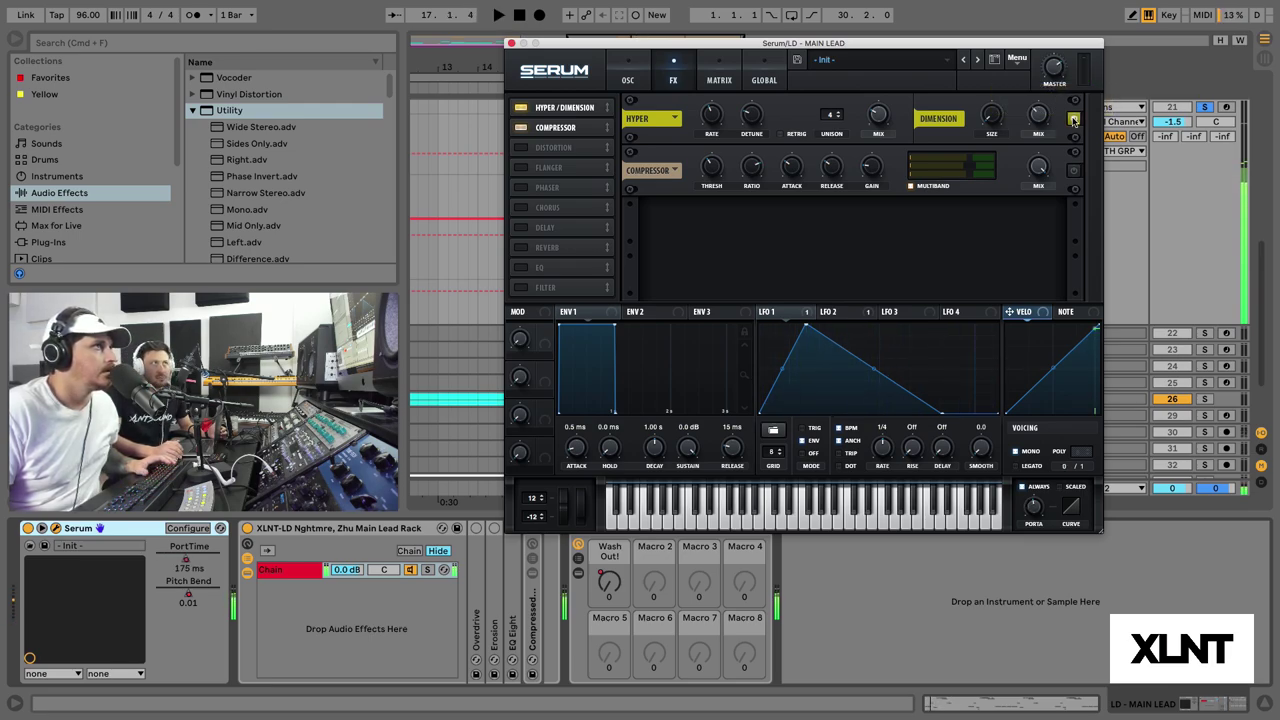
pyautogui.click(1073, 119)
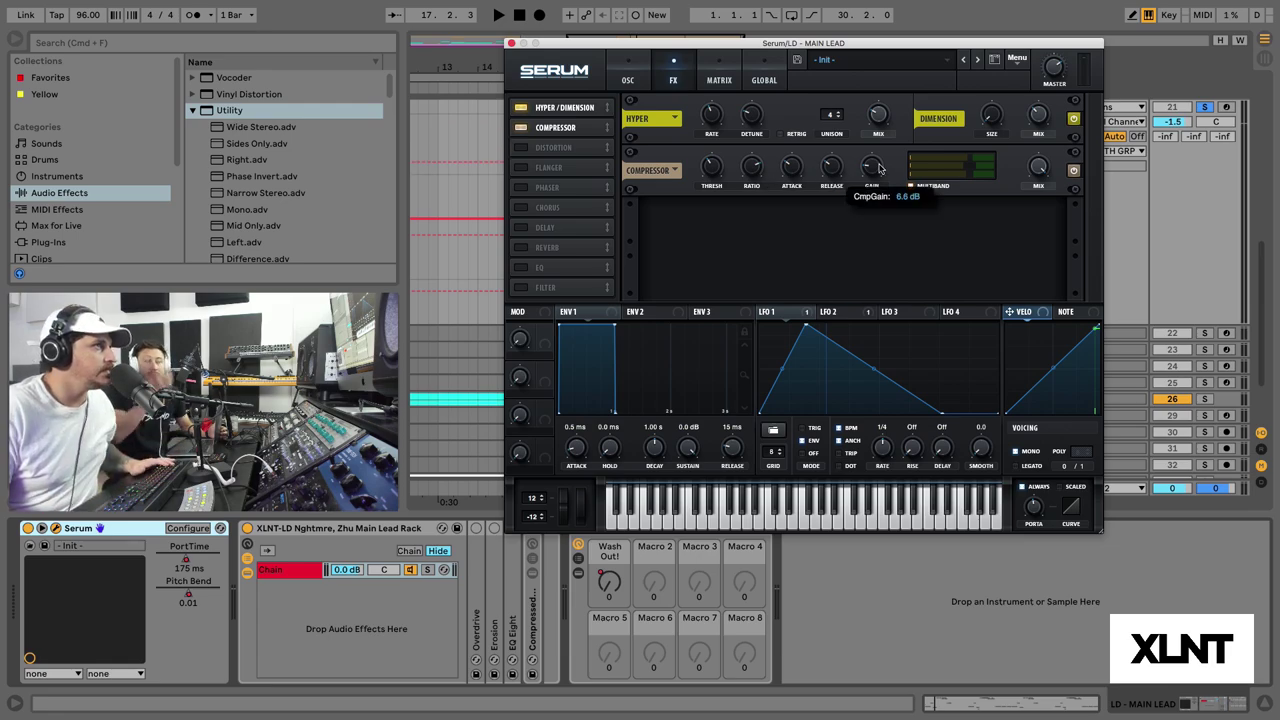
pyautogui.press('space')
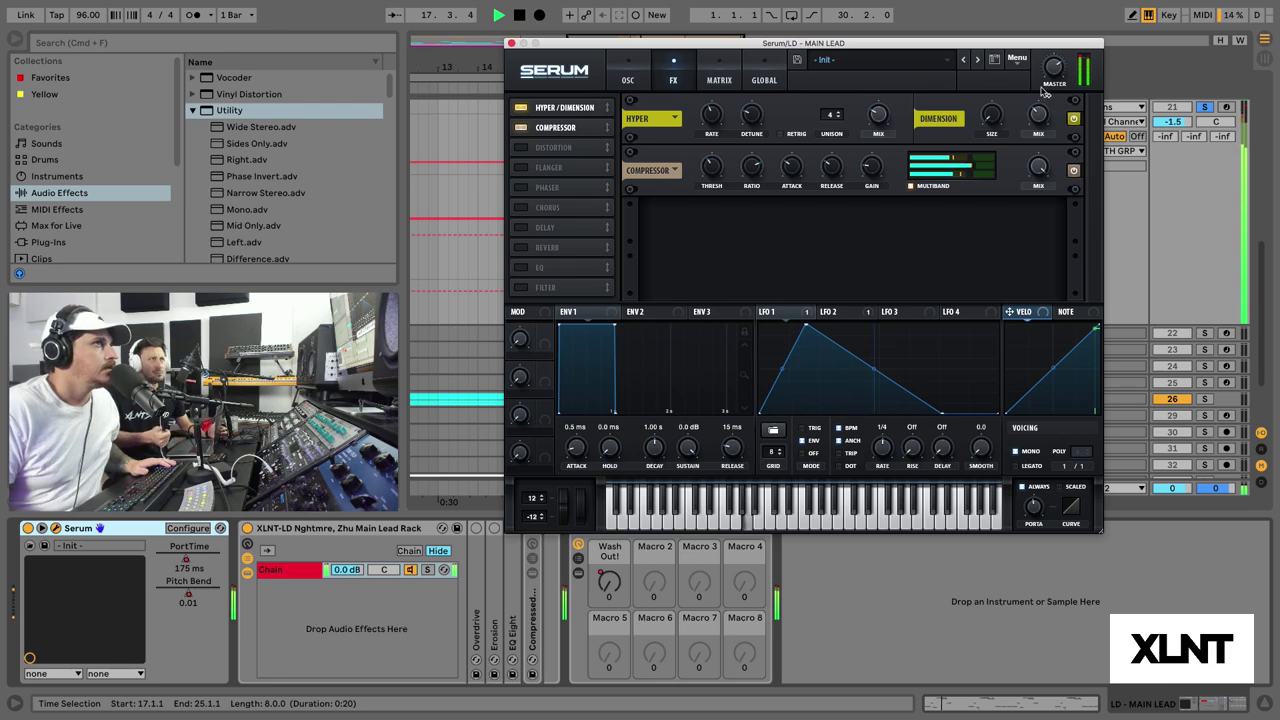
pyautogui.press('space')
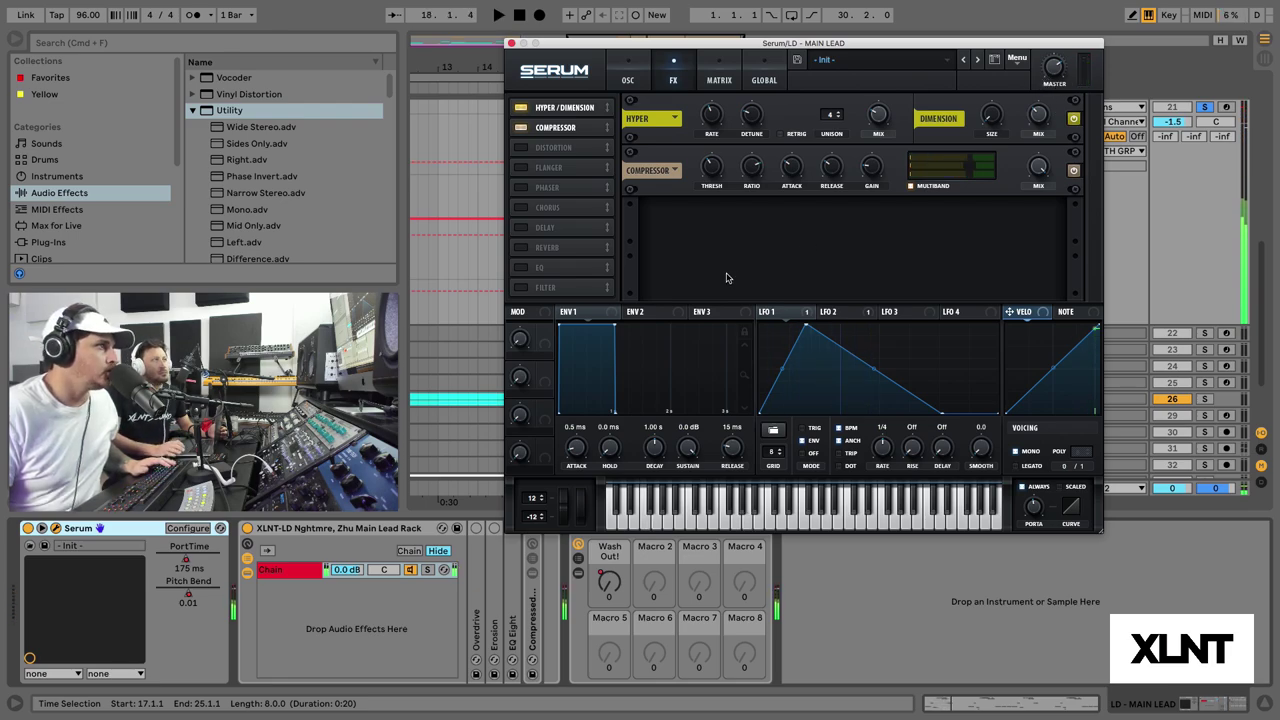
pyautogui.press('space')
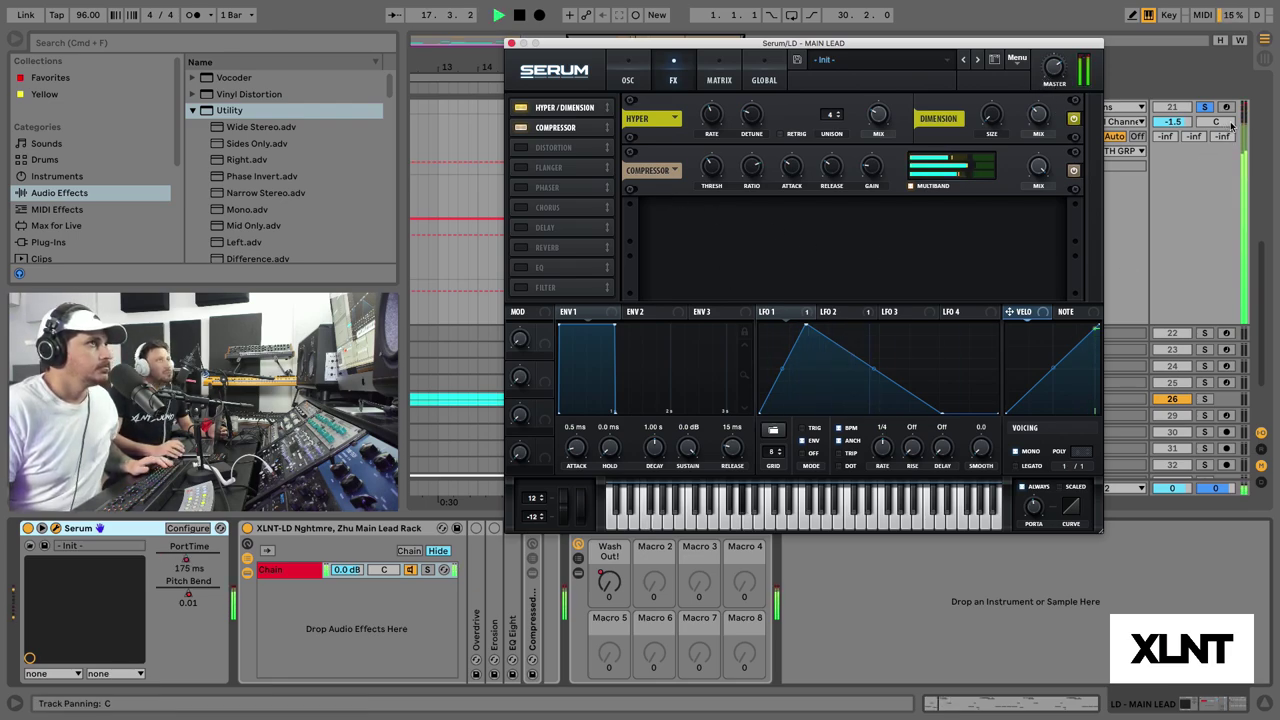
# - Unsolo the main lead track, close the Serum window and play the full mix from bar 20
pyautogui.click(1207, 107)
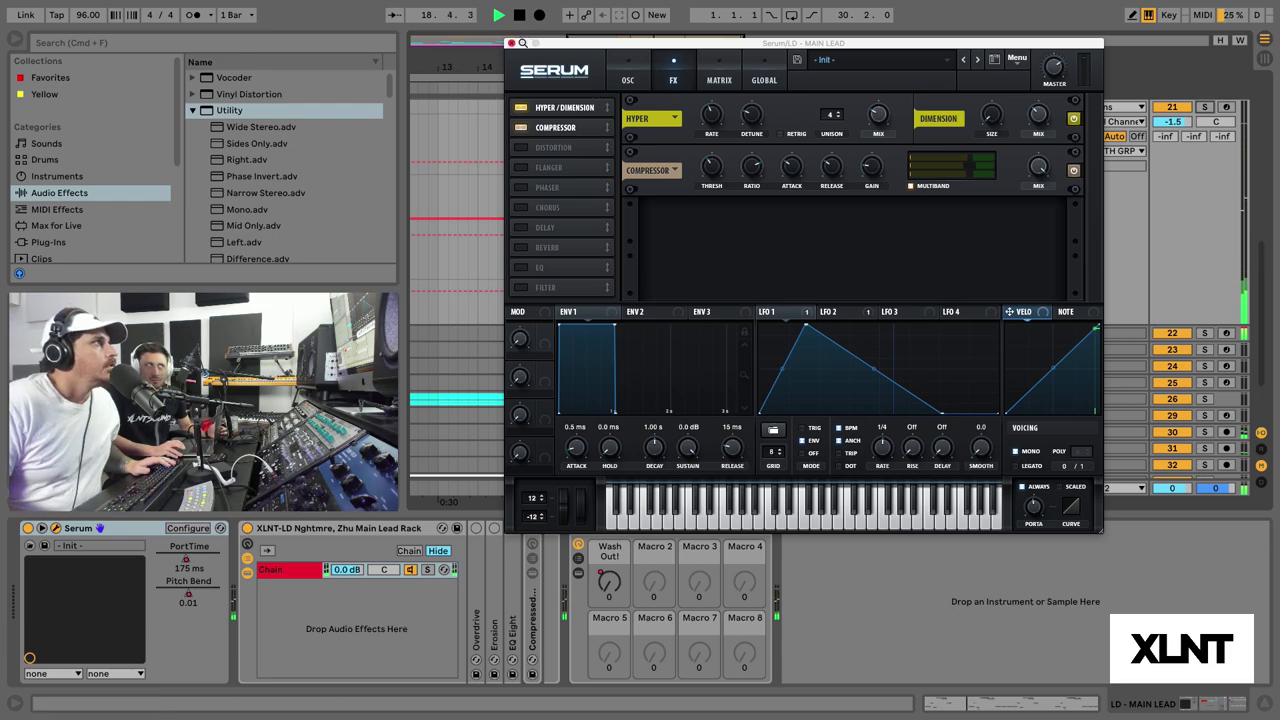
pyautogui.press('space')
pyautogui.click(510, 43)
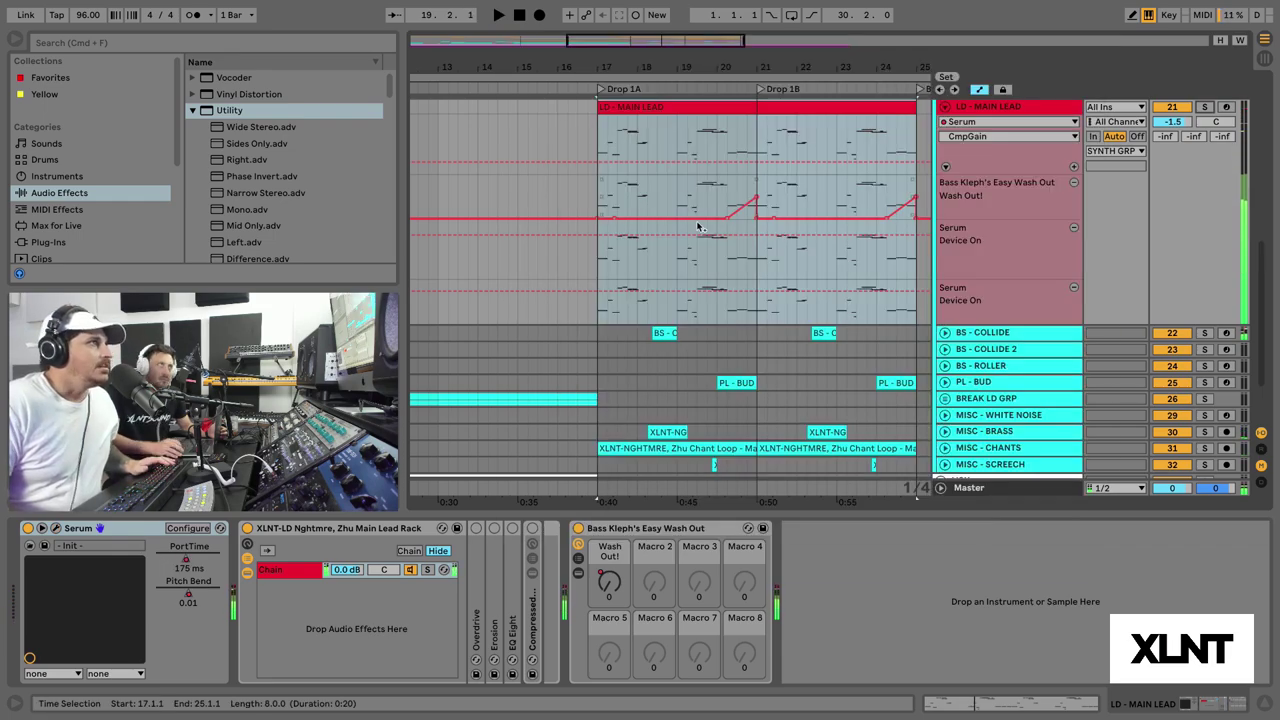
pyautogui.click(726, 364)
pyautogui.press('space')
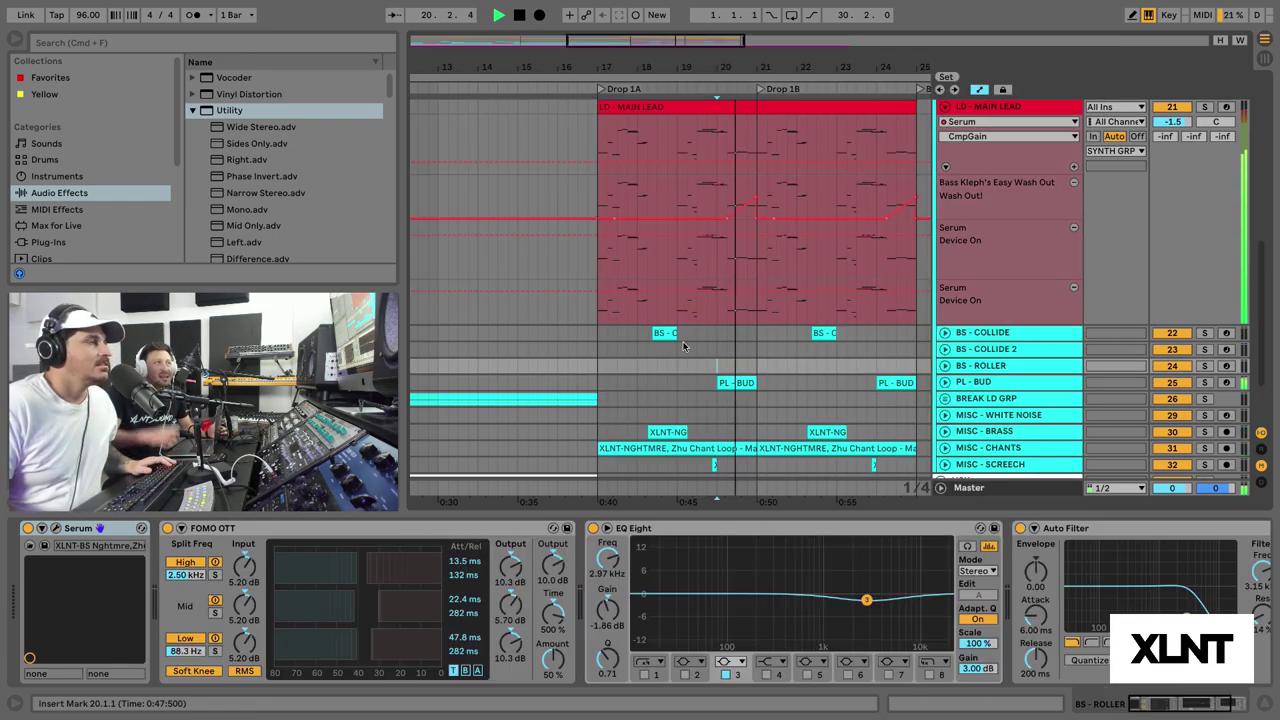
# - Play the BS - COLLIDE track from bar 18, first soloed and then back in the full mix
pyautogui.click(647, 336)
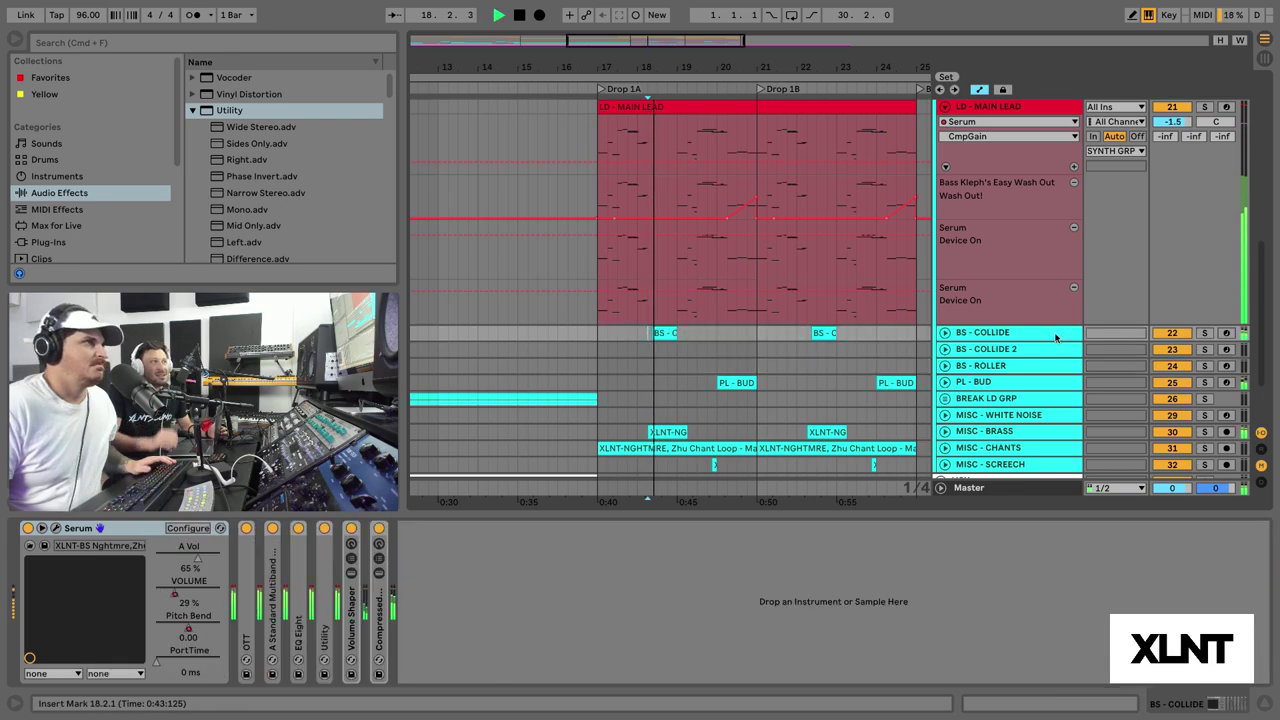
pyautogui.click(1206, 333)
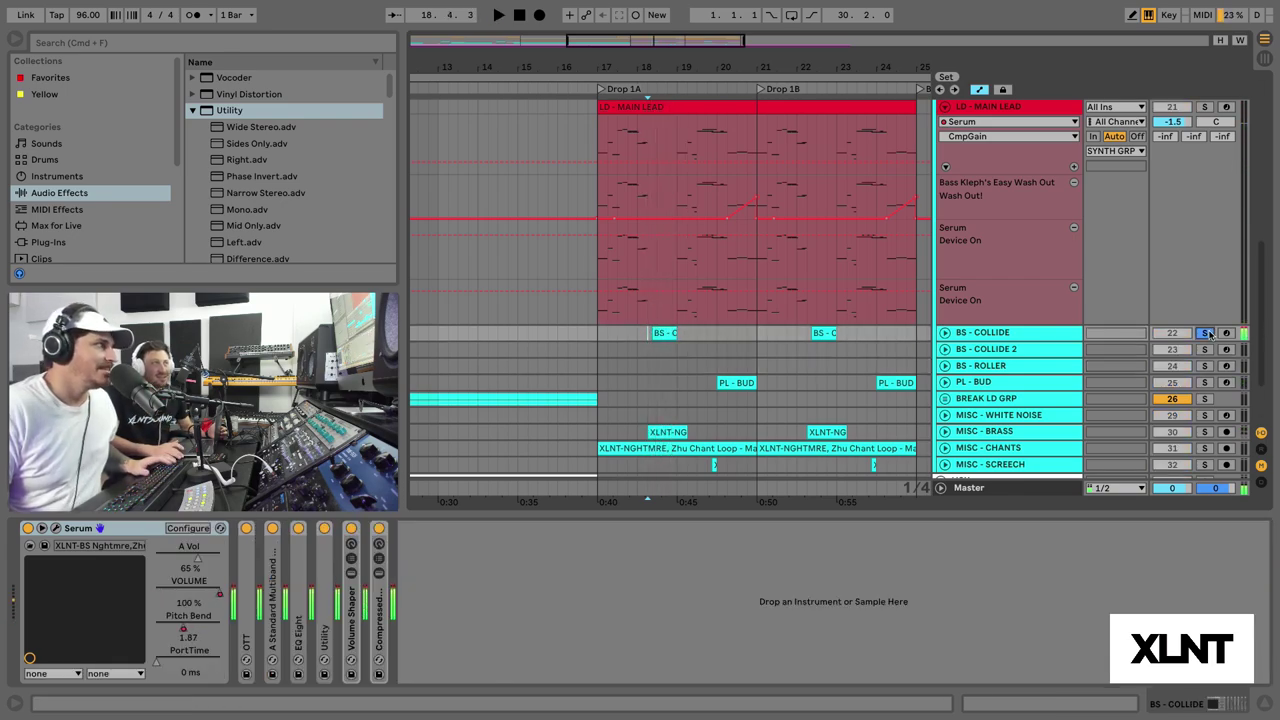
pyautogui.click(1206, 333)
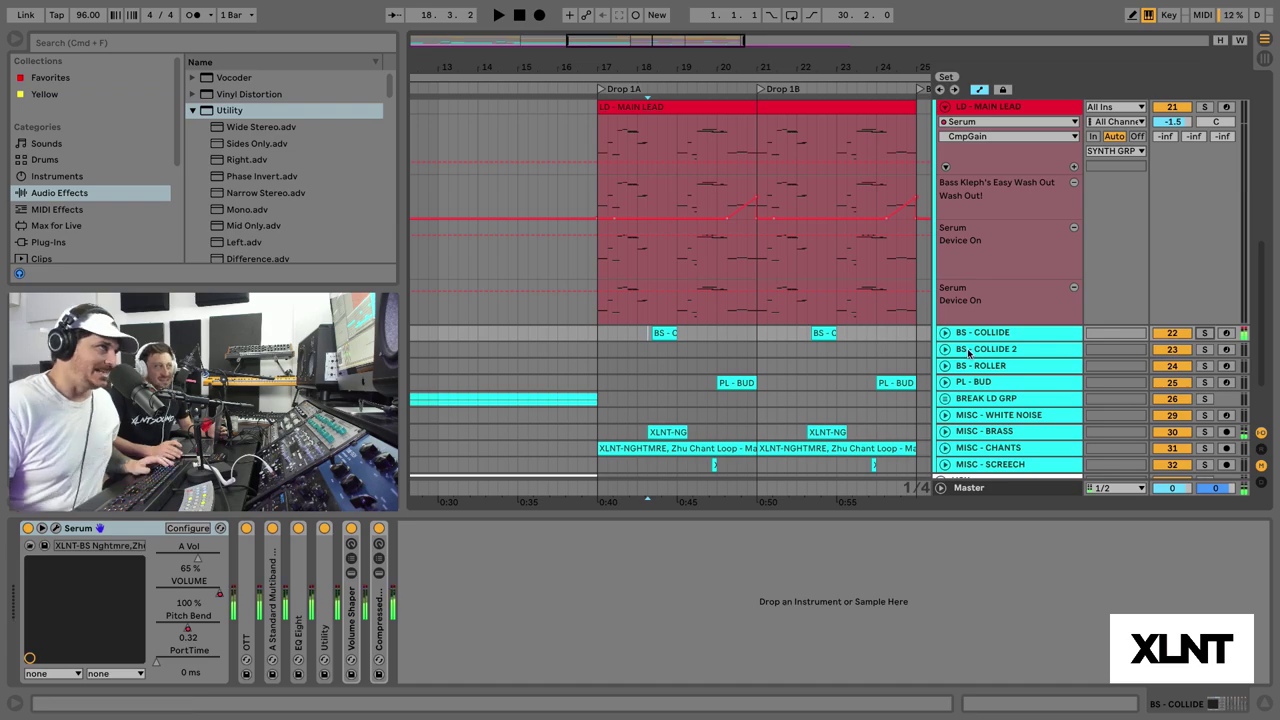
# - Select the red LD - MAIN LEAD clip from bar 17 to show its device chain and audition it in the mix
pyautogui.scroll(6, 968, 352)
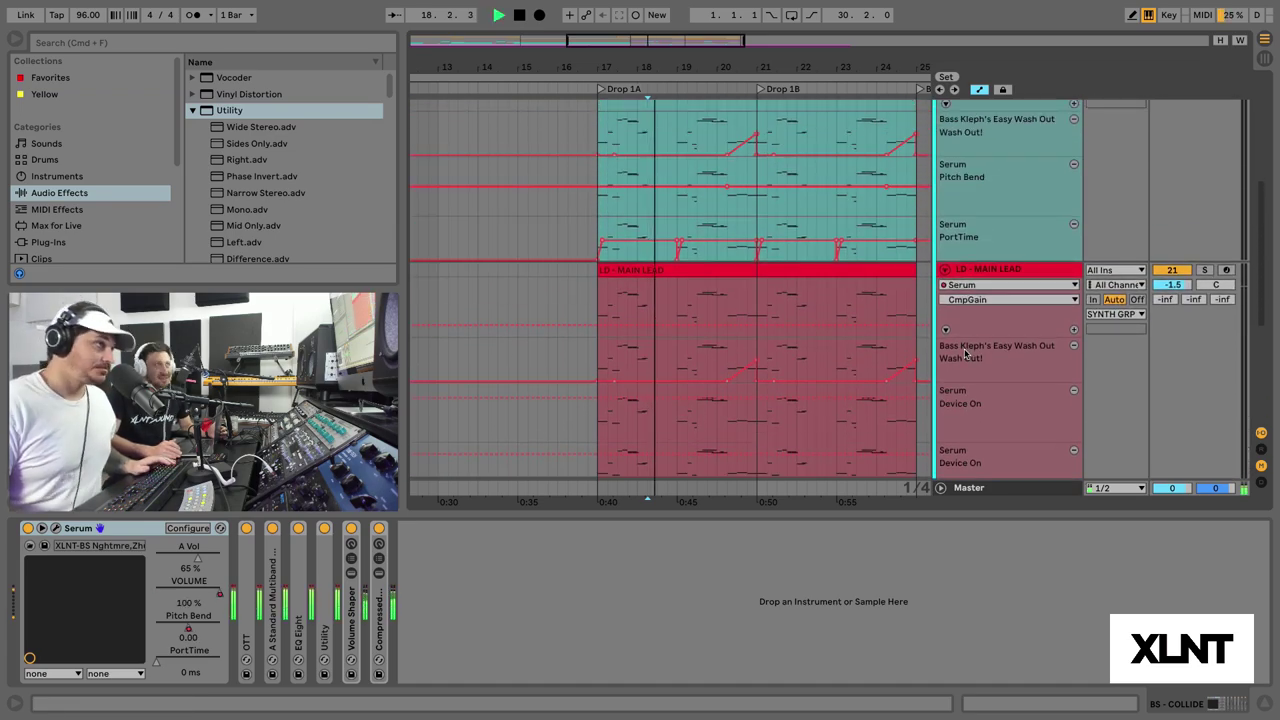
pyautogui.scroll(-9, 968, 352)
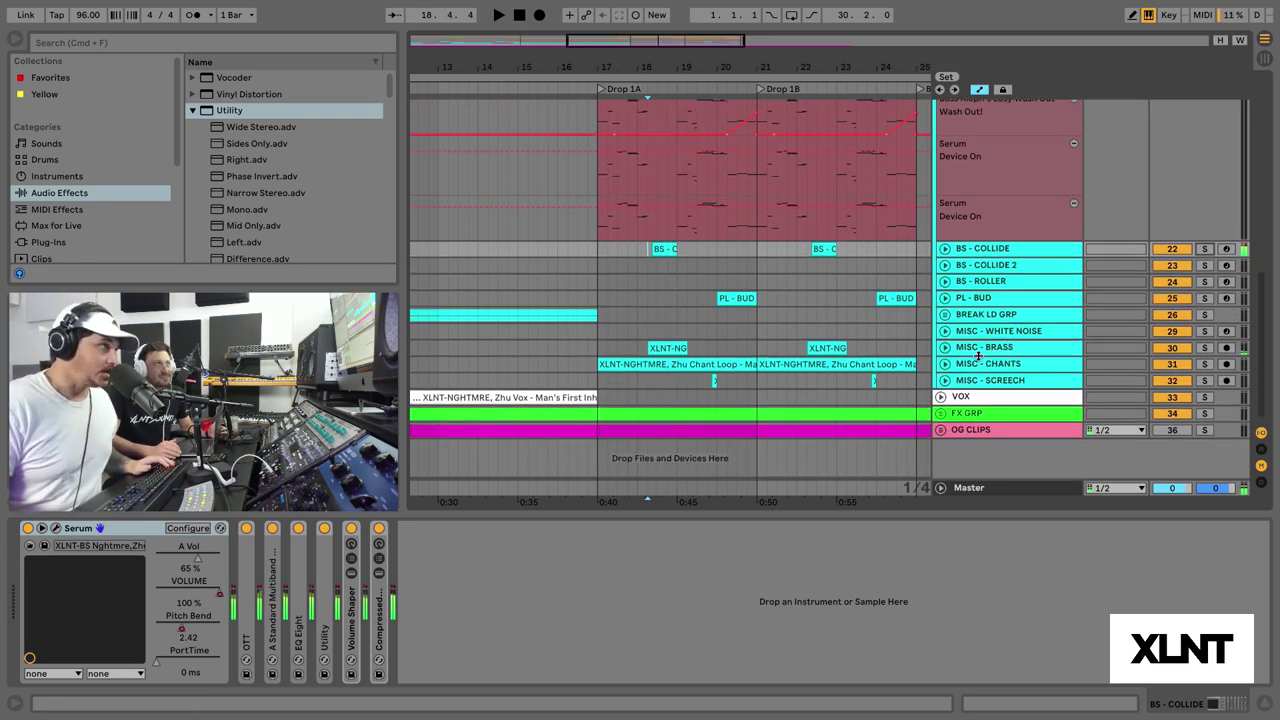
pyautogui.click(980, 363)
pyautogui.scroll(7, 865, 341)
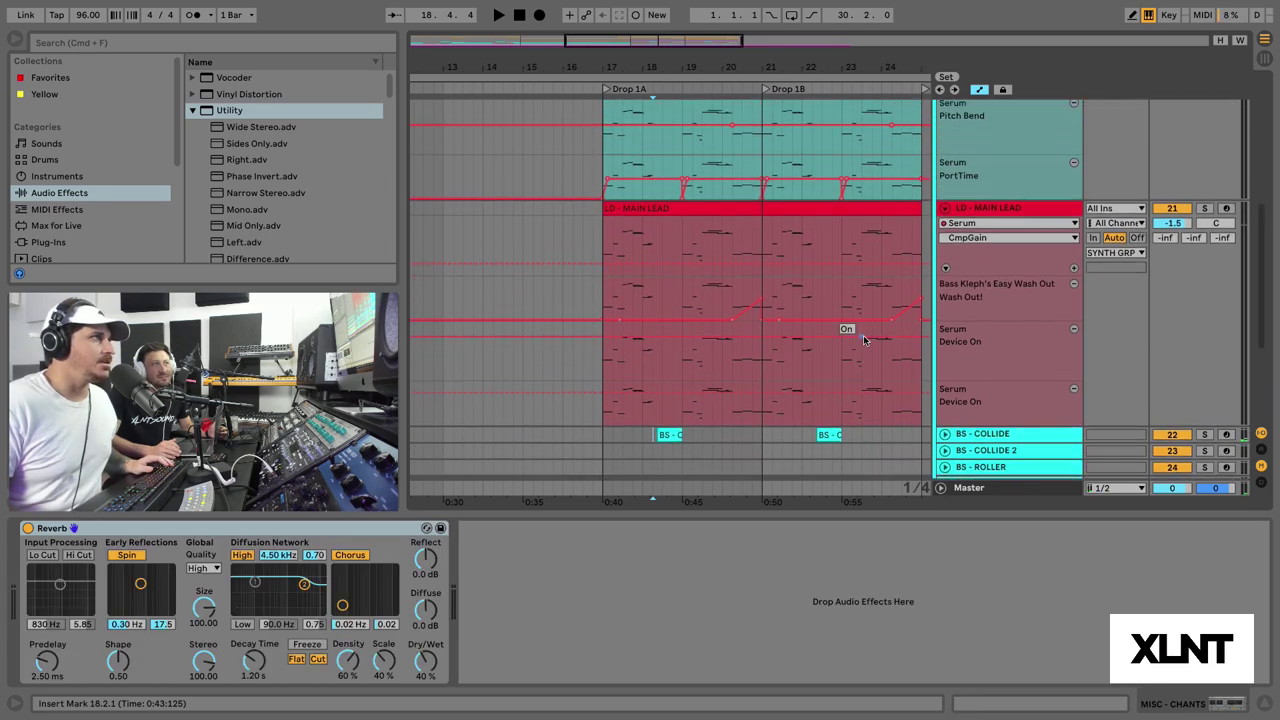
pyautogui.scroll(6, 865, 341)
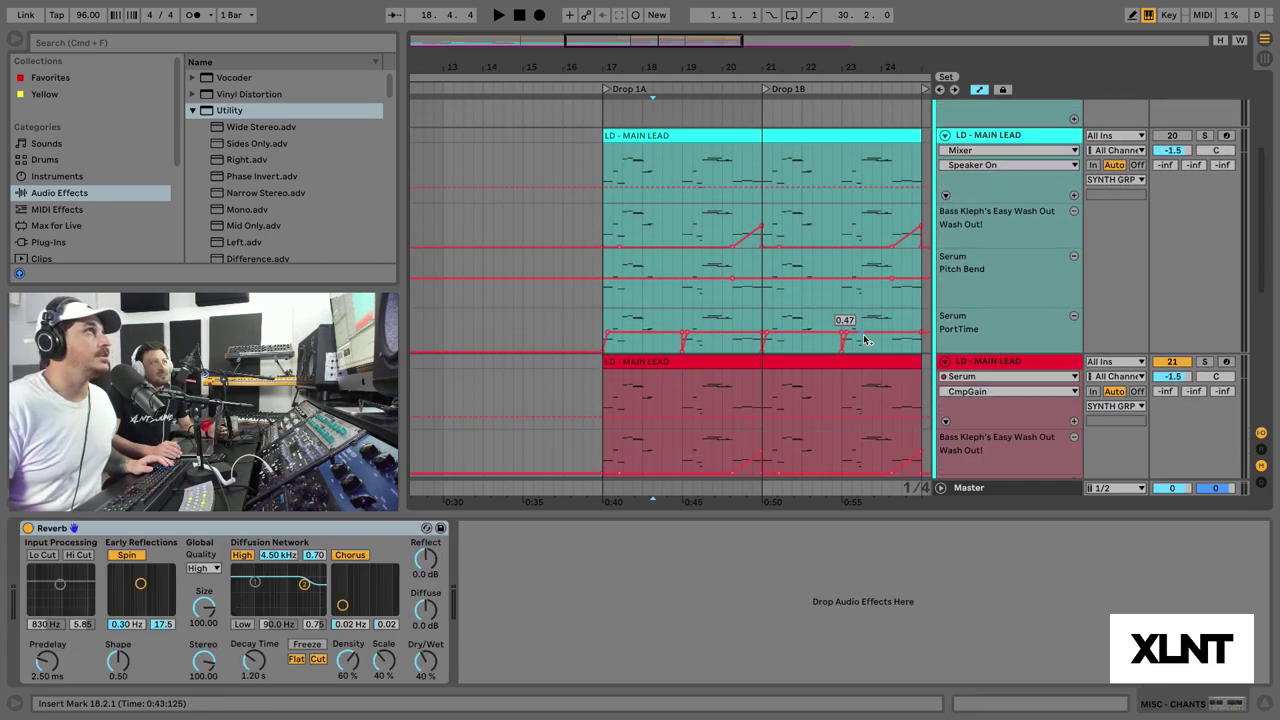
pyautogui.scroll(-5, 865, 341)
pyautogui.click(748, 265)
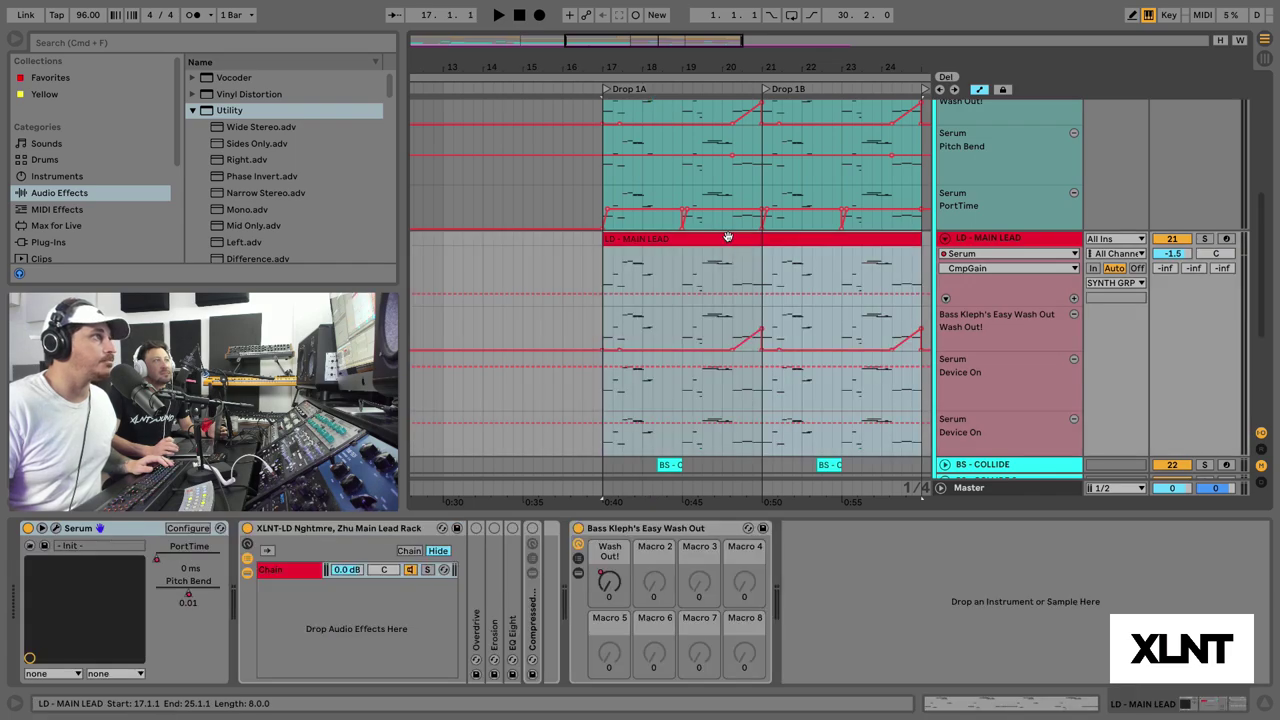
pyautogui.press('space')
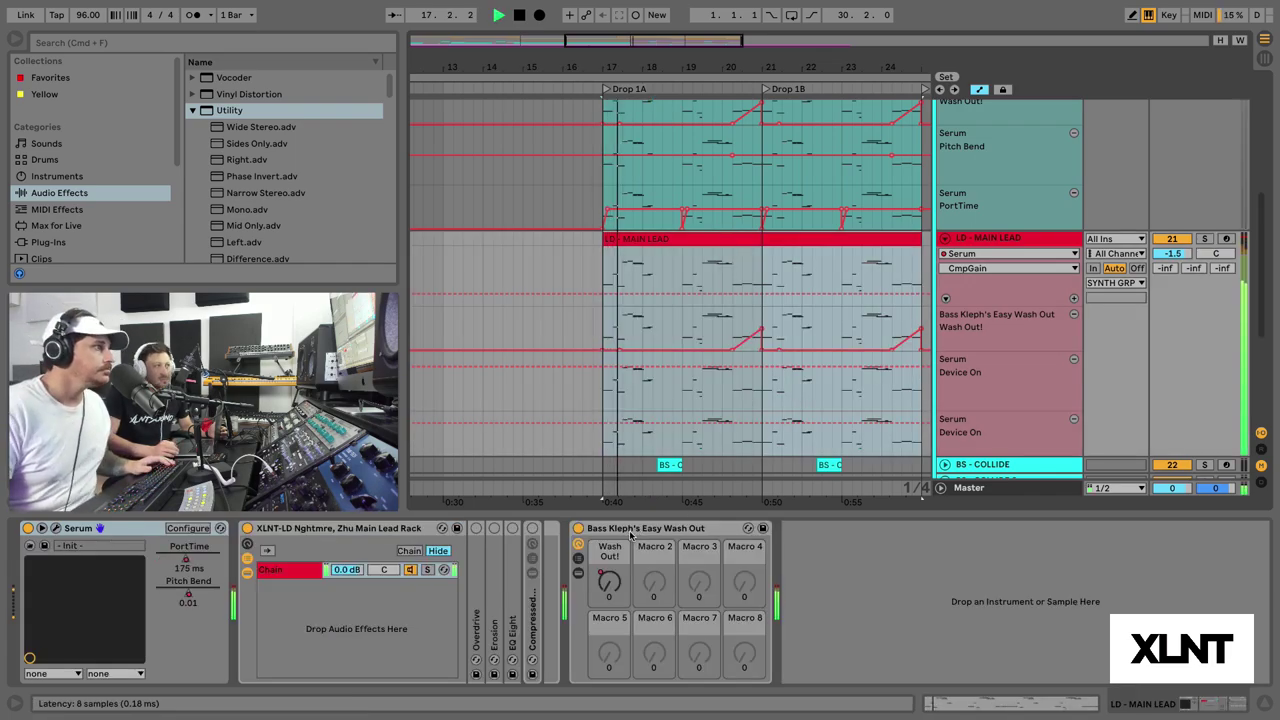
pyautogui.press('space')
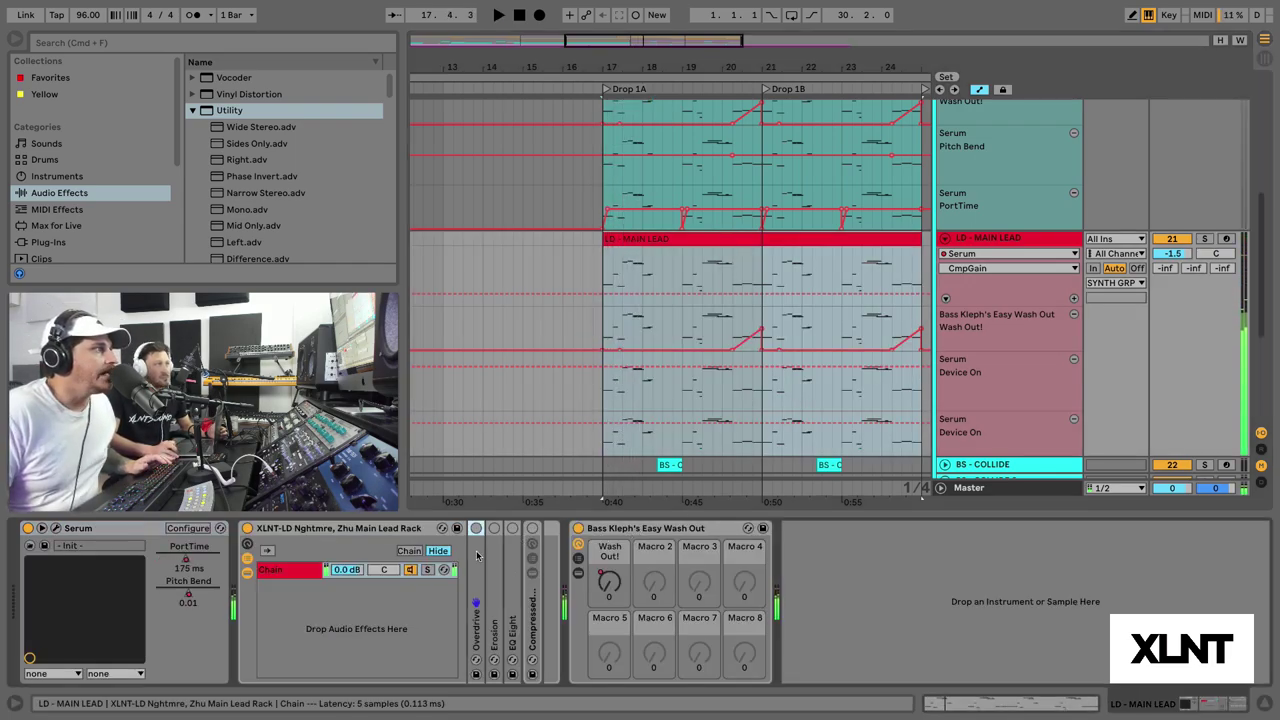
# - Unfold the Overdrive device in the main lead rack, switch it on and audition the lead
pyautogui.doubleClick(478, 556)
pyautogui.click(481, 576)
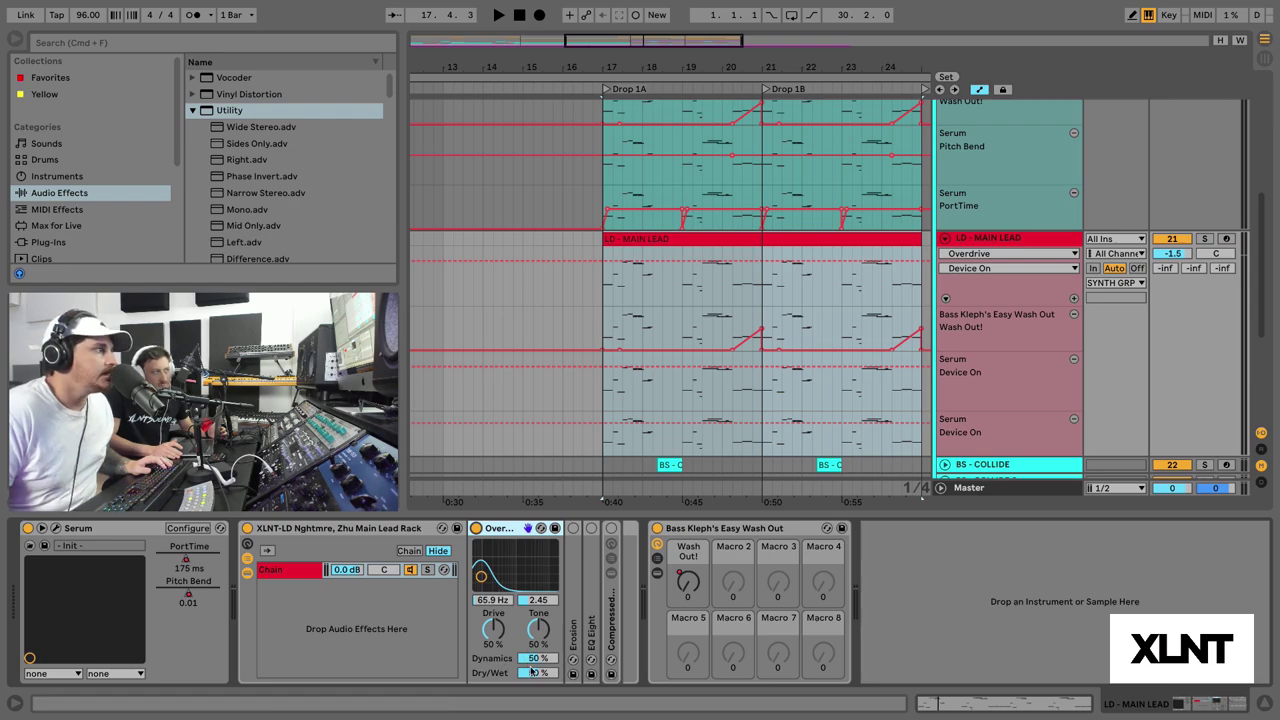
pyautogui.press('space')
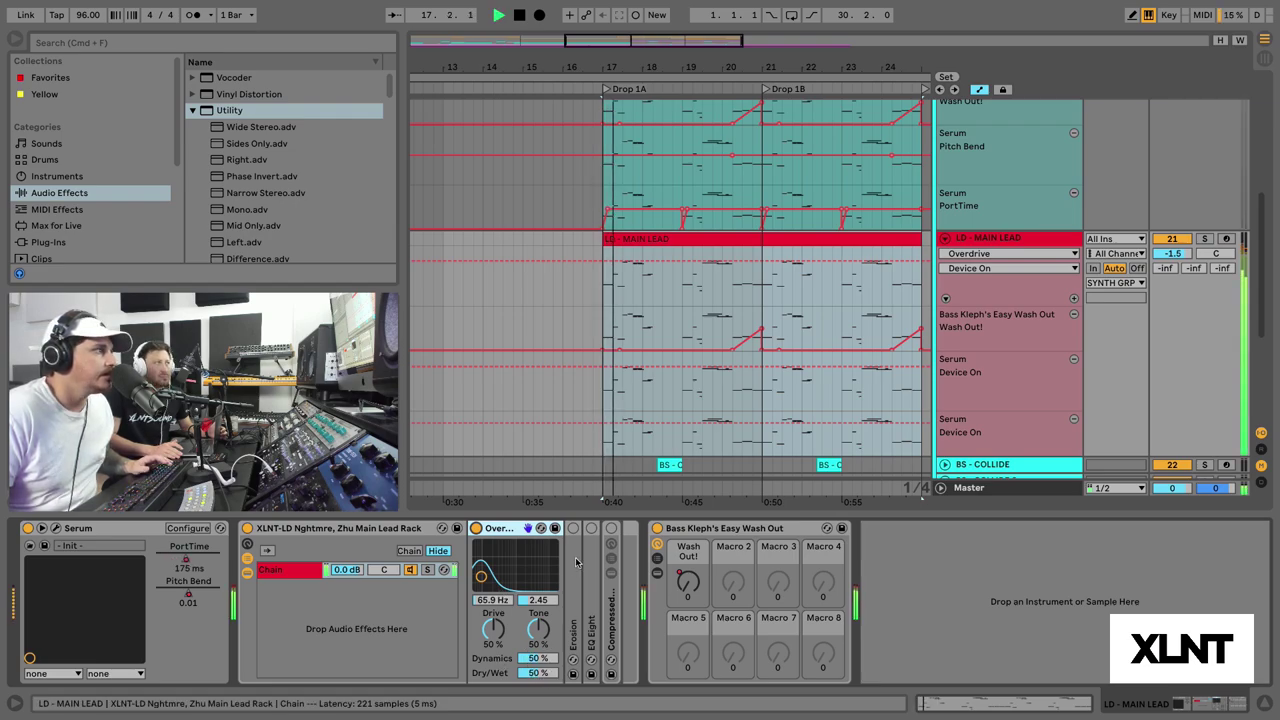
pyautogui.press('space')
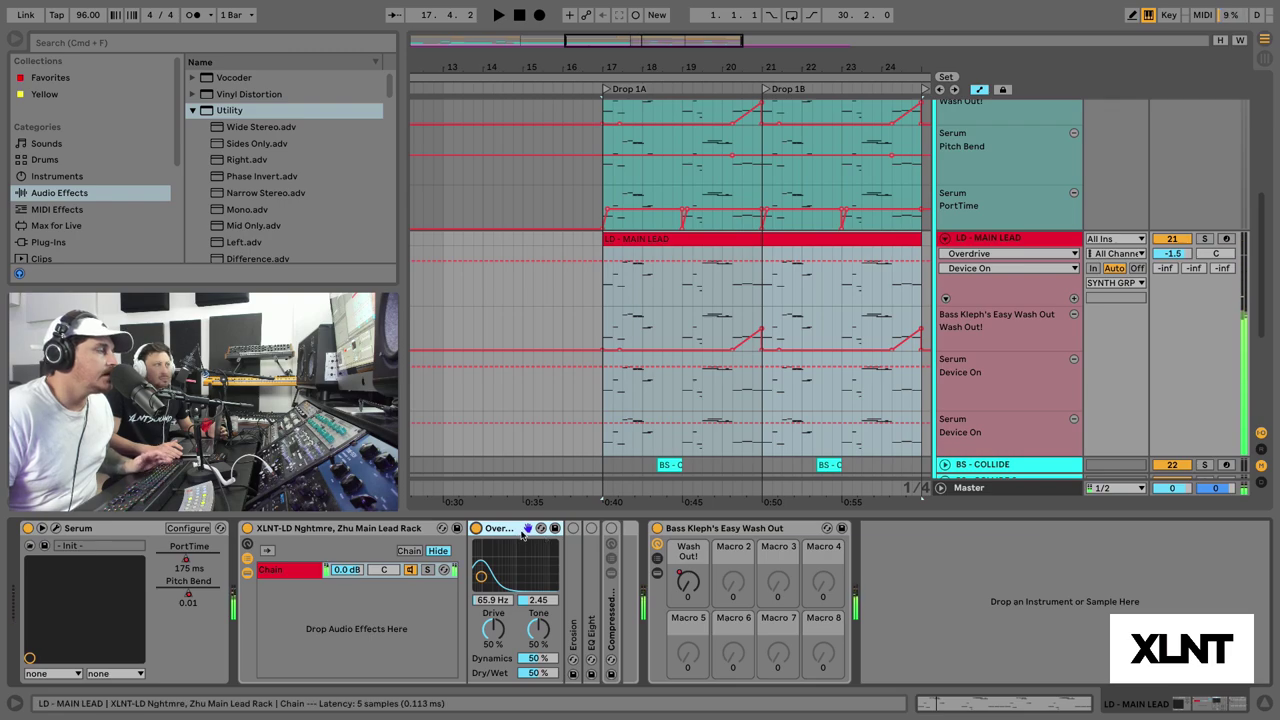
# - Unfold and enable the Erosion device, audition the lead with it and fold the device again
pyautogui.doubleClick(573, 630)
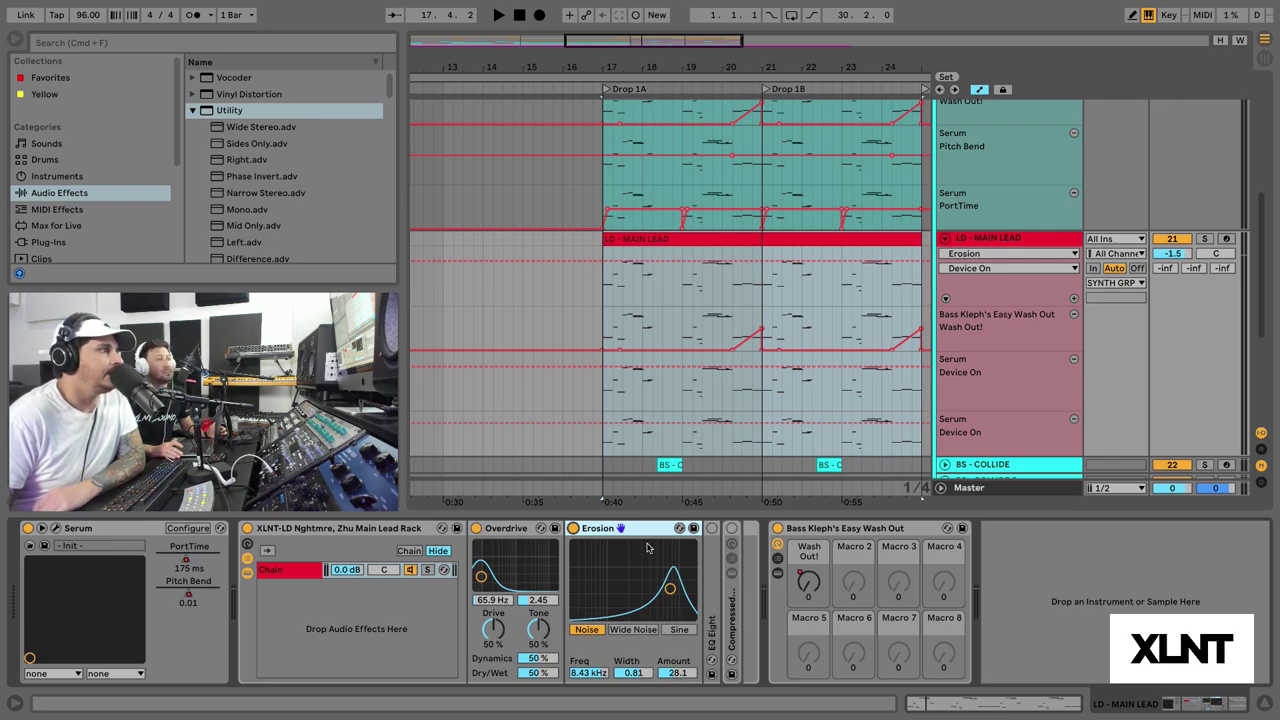
pyautogui.press('space')
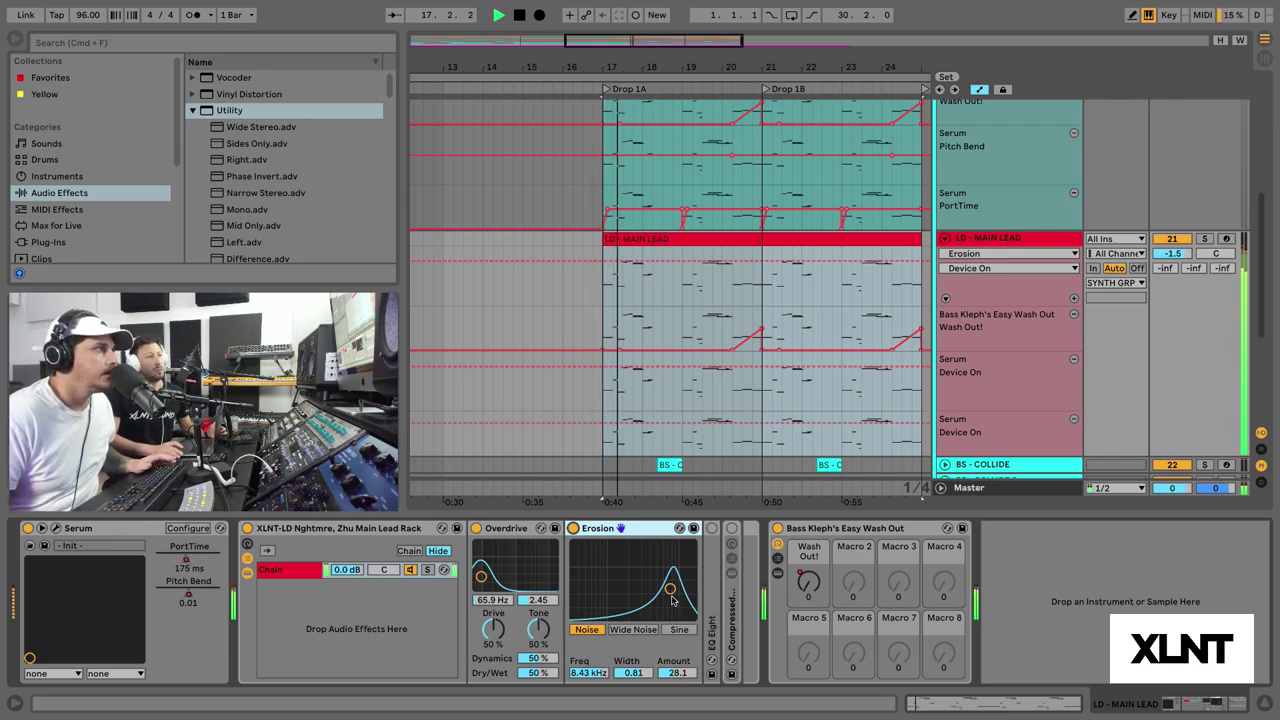
pyautogui.press('space')
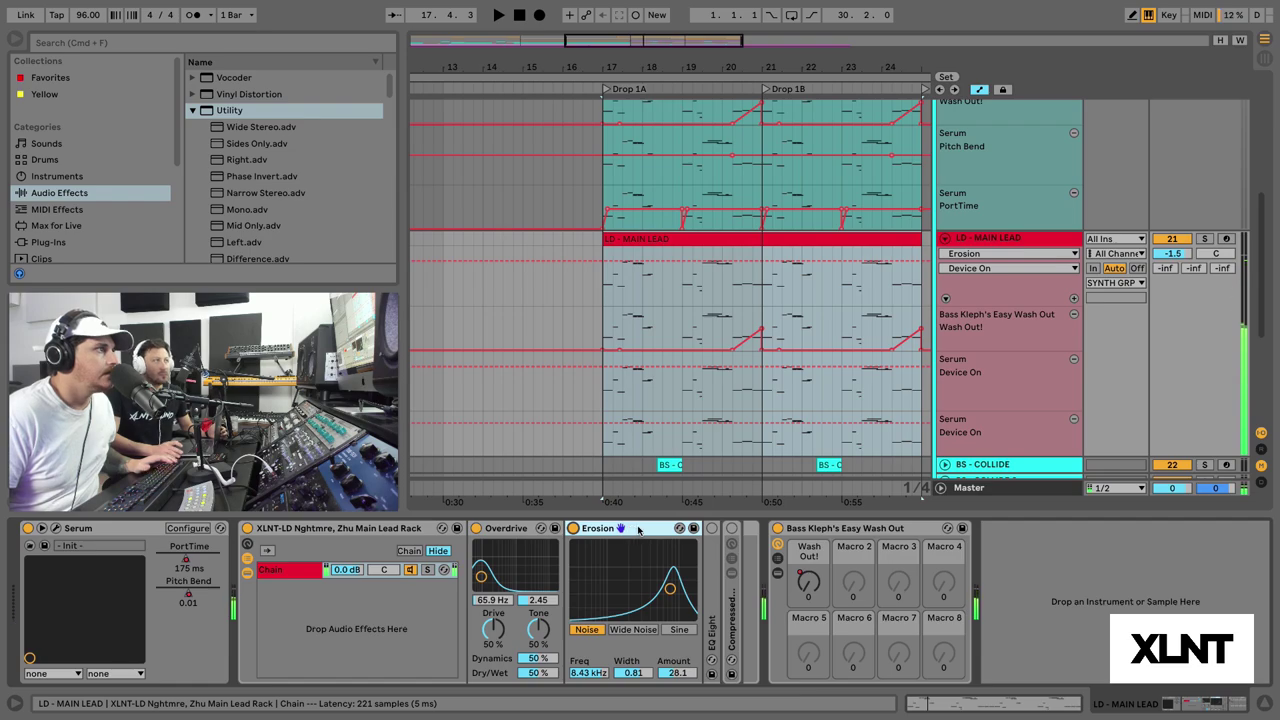
pyautogui.doubleClick(628, 530)
# - Unfold and enable EQ Eight, and move its band 1 low cut to 138 Hz in the enlarged display
pyautogui.doubleClick(585, 577)
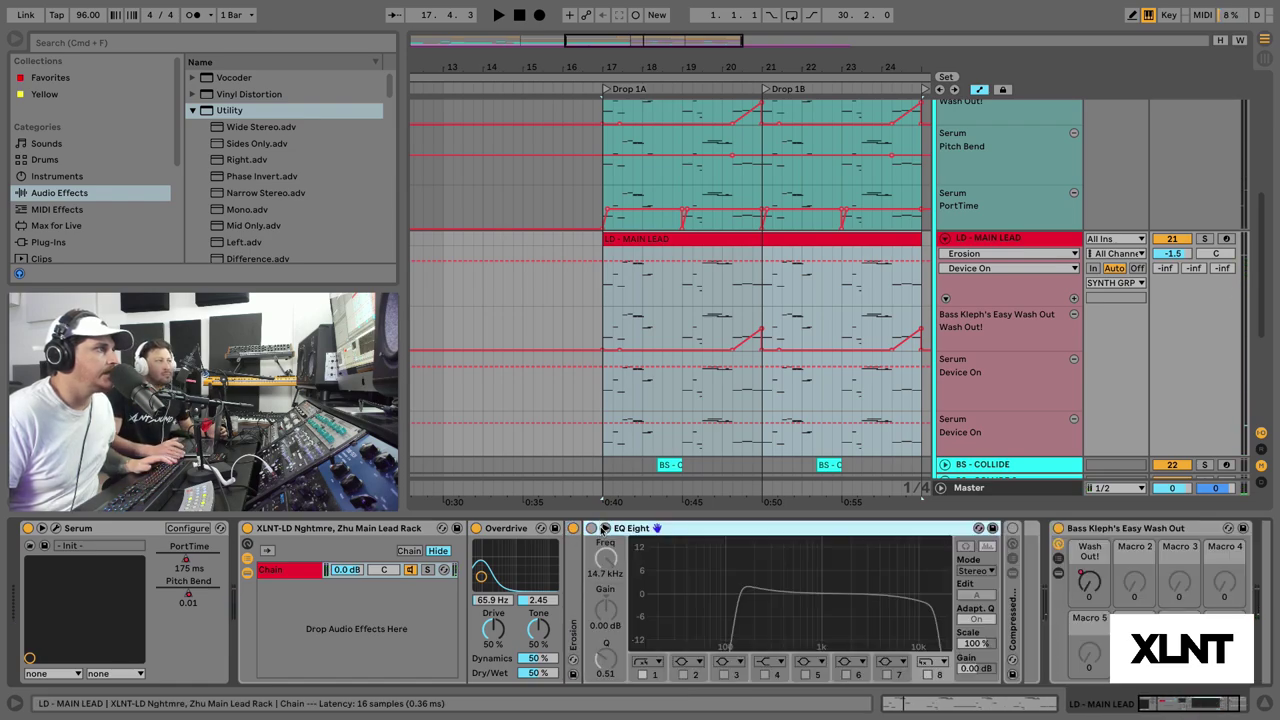
pyautogui.click(657, 528)
pyautogui.click(657, 528)
pyautogui.click(604, 528)
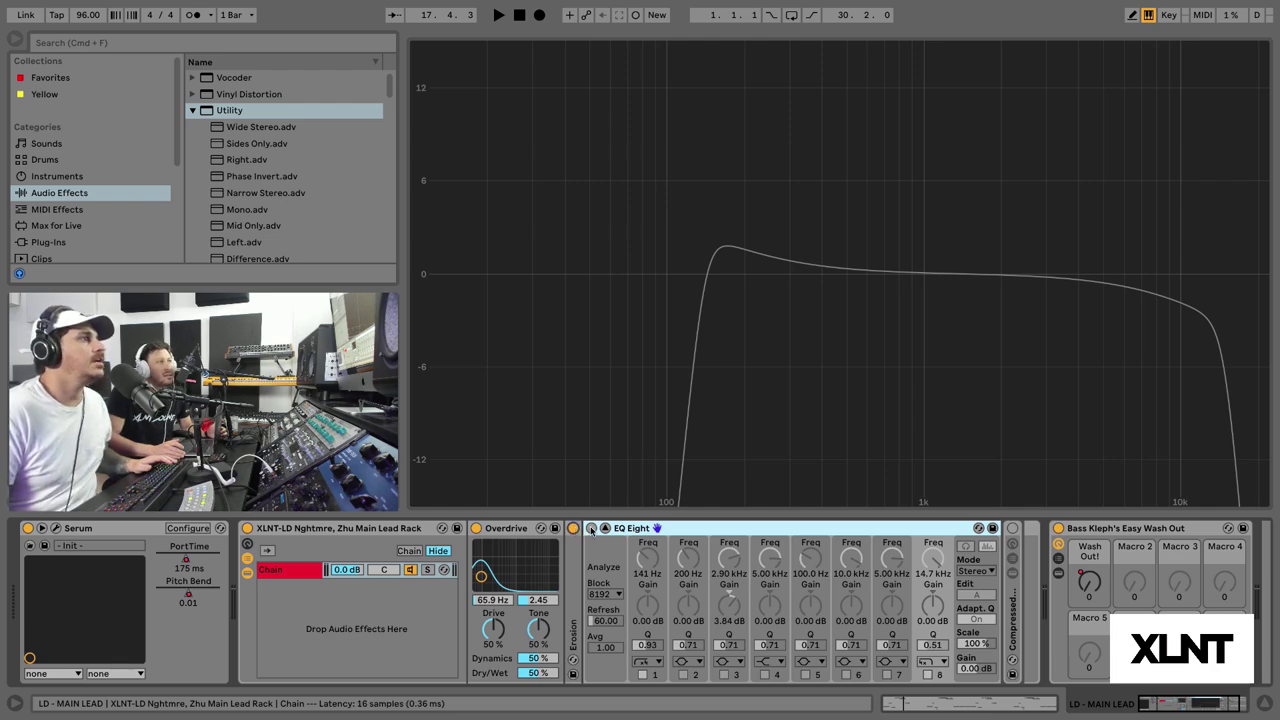
pyautogui.click(591, 528)
pyautogui.moveTo(707, 306); pyautogui.dragTo(705, 306)
pyautogui.click(604, 528)
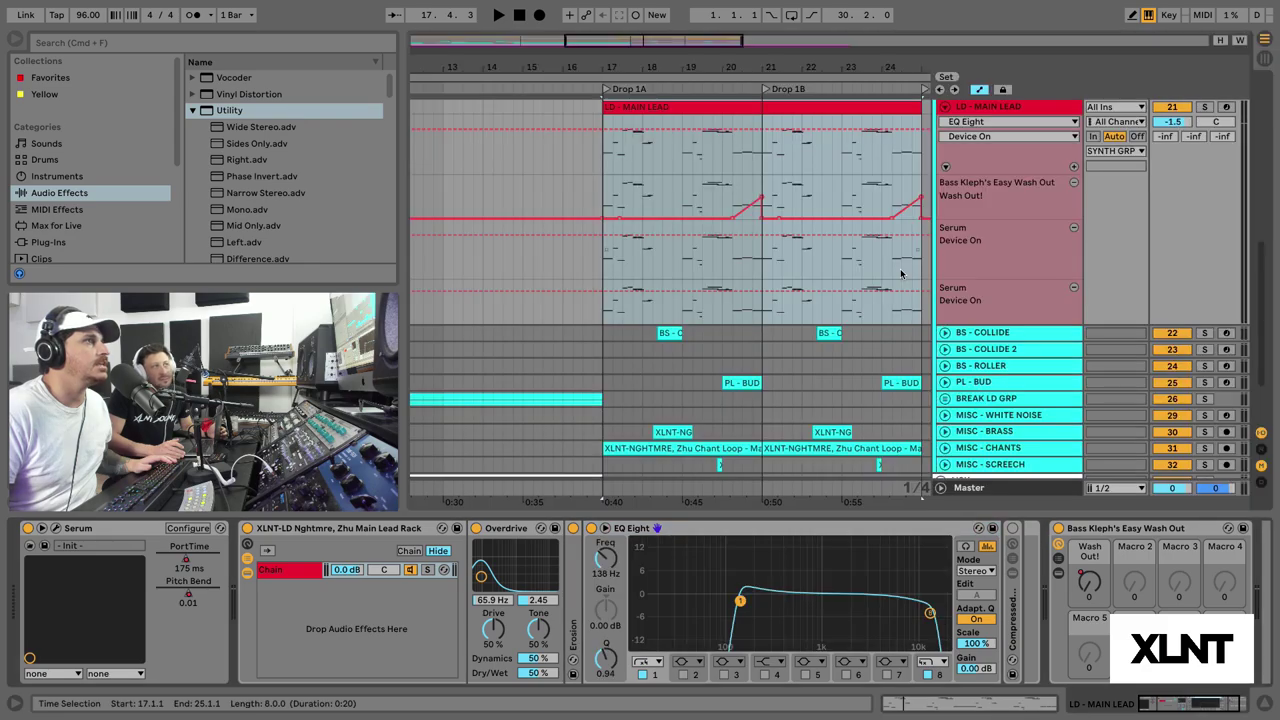
# - Return EQ Eight's enlarged curve to the compact device display and set its band 1 low cut Q to 0.97
pyautogui.click(604, 528)
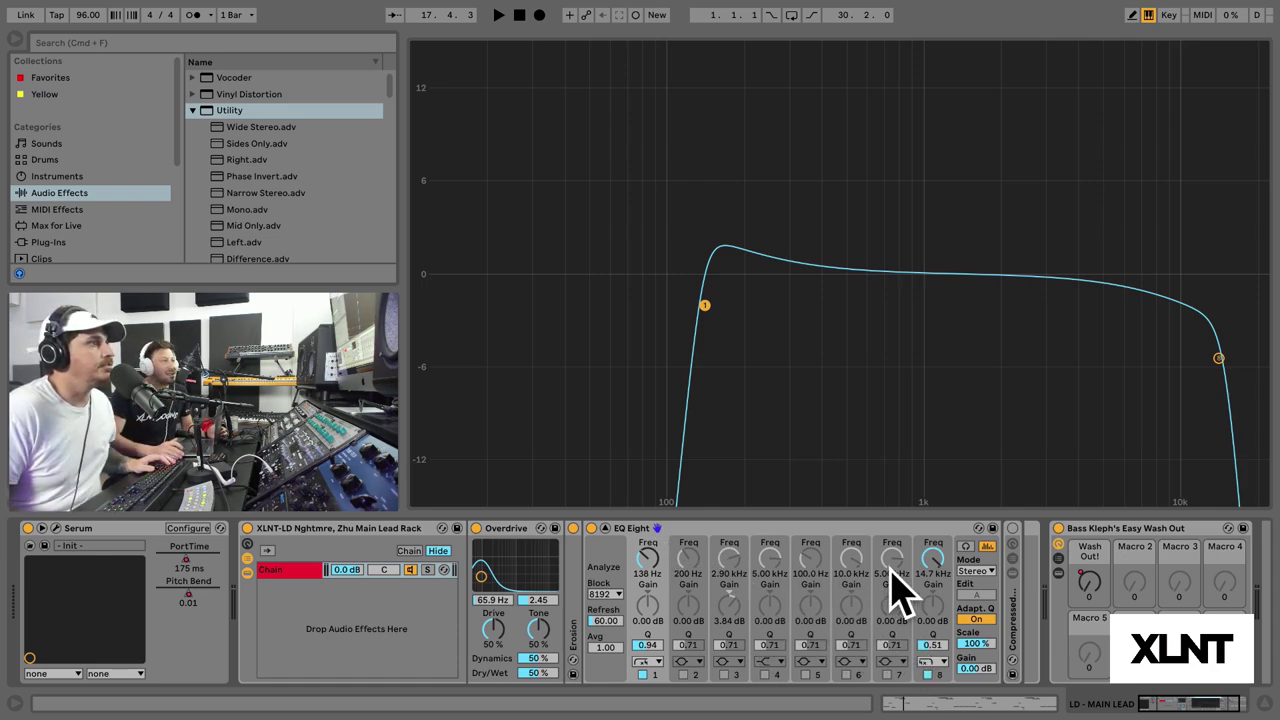
pyautogui.hscroll(3, 693, 532)
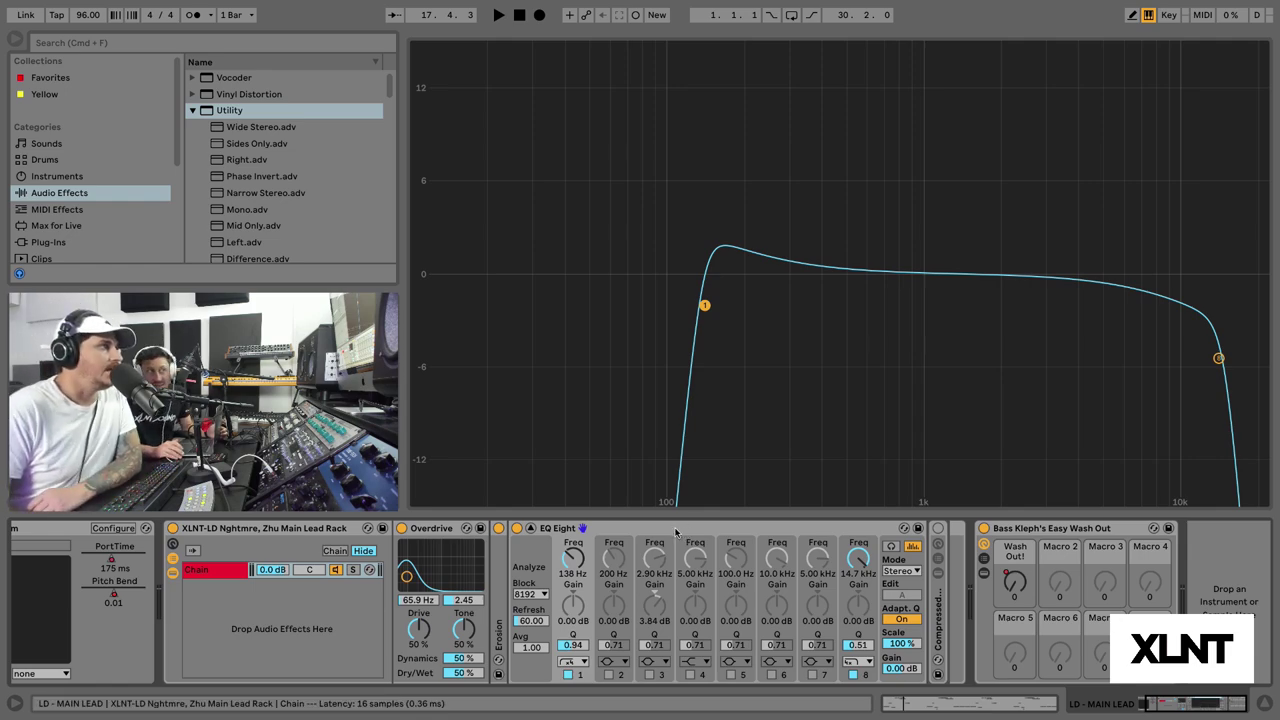
pyautogui.doubleClick(680, 530)
pyautogui.click(519, 610)
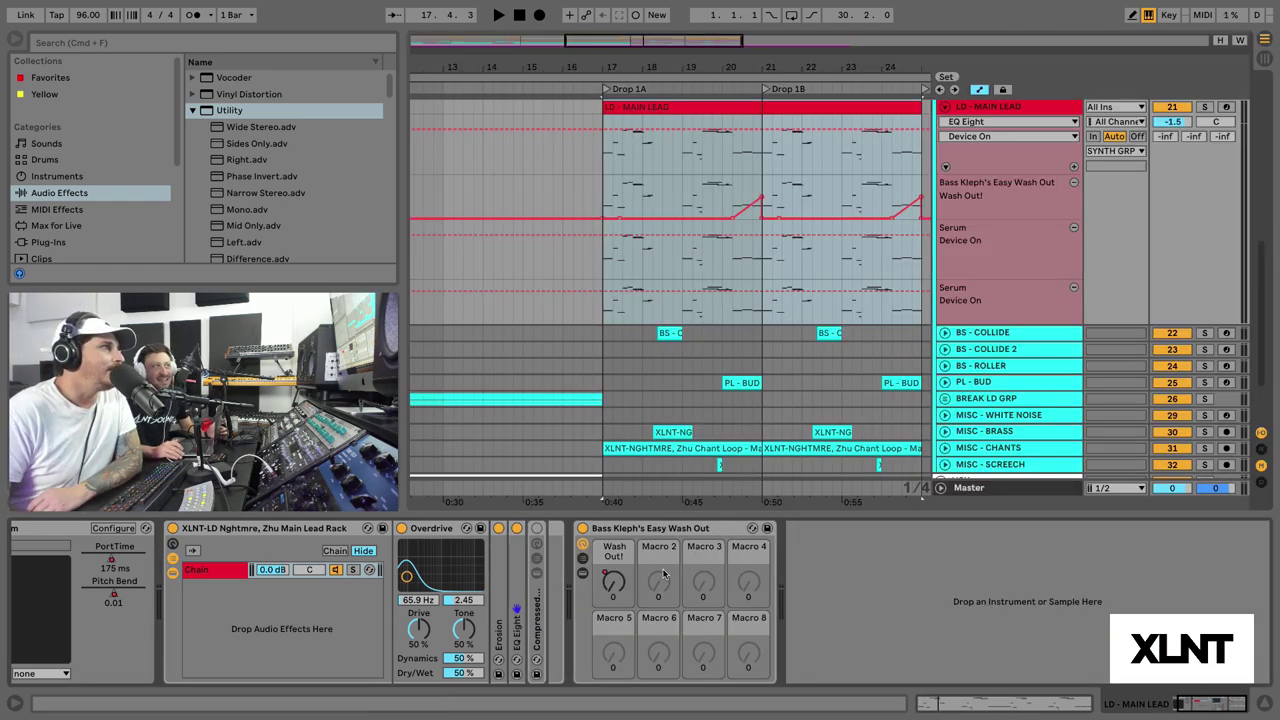
pyautogui.doubleClick(518, 617)
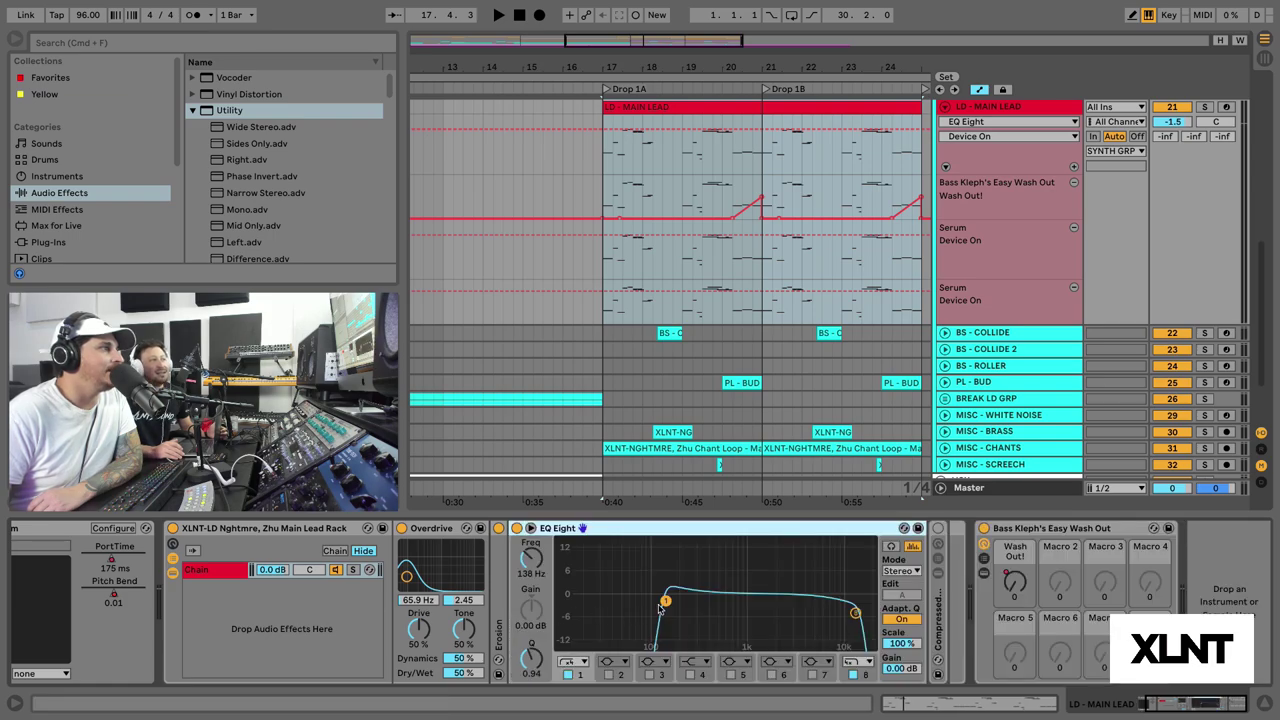
pyautogui.moveTo(663, 606); pyautogui.dragTo(663, 604)
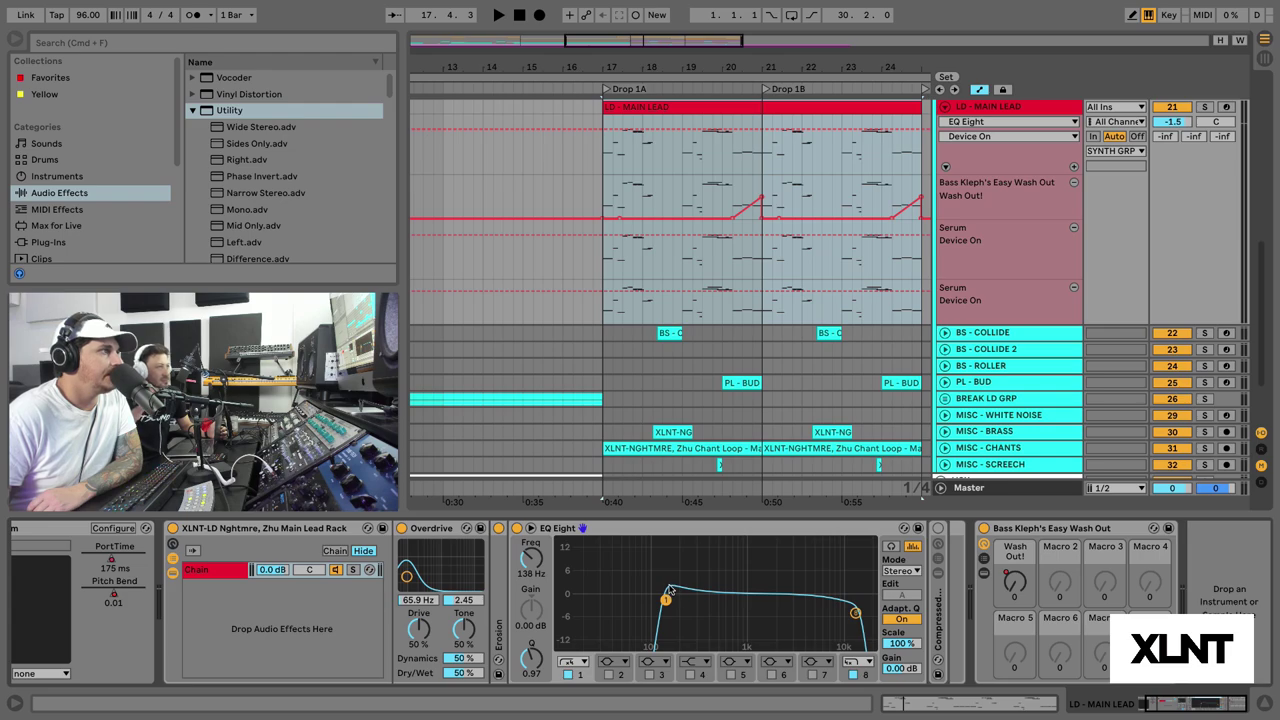
# - Set the Q of EQ Eight's band 8 high cut to 0.53 and briefly audition the main lead
pyautogui.click(857, 612)
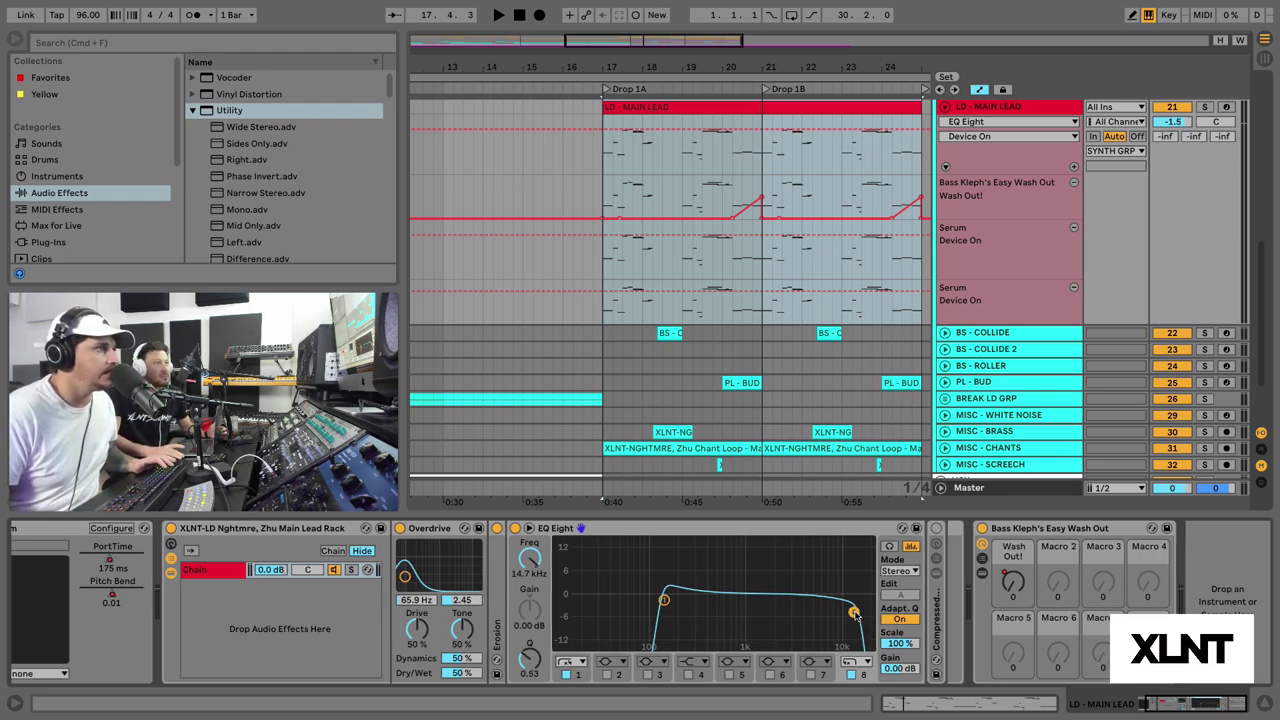
pyautogui.press('space')
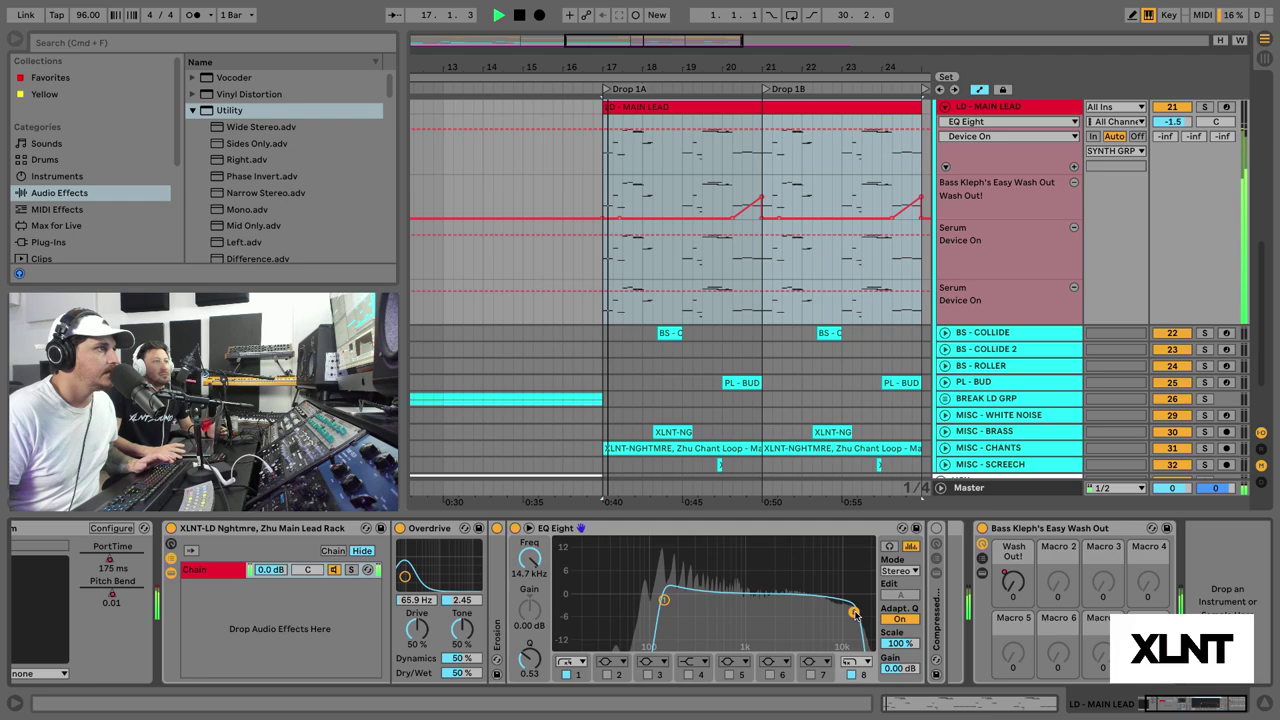
pyautogui.press('space')
# - Unfold and enable Compressed Room Reverb, fold EQ Eight away and audition the lead through the drop
pyautogui.doubleClick(938, 607)
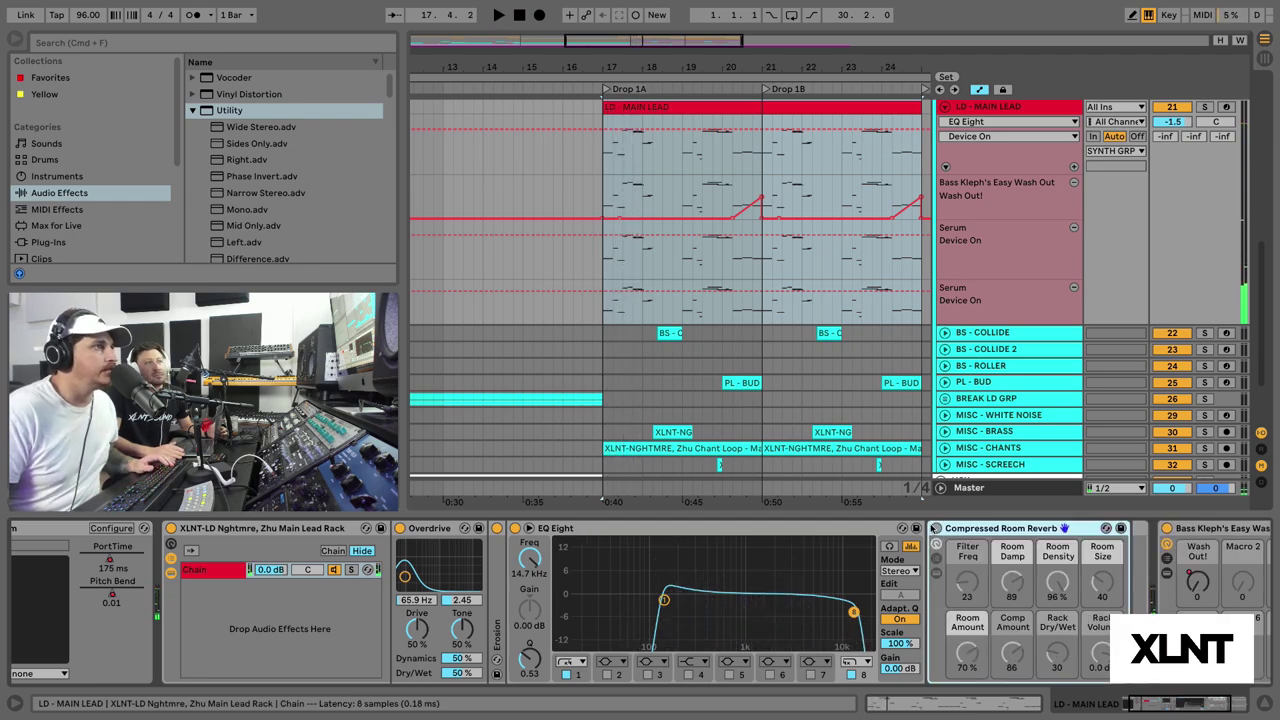
pyautogui.click(935, 528)
pyautogui.doubleClick(773, 528)
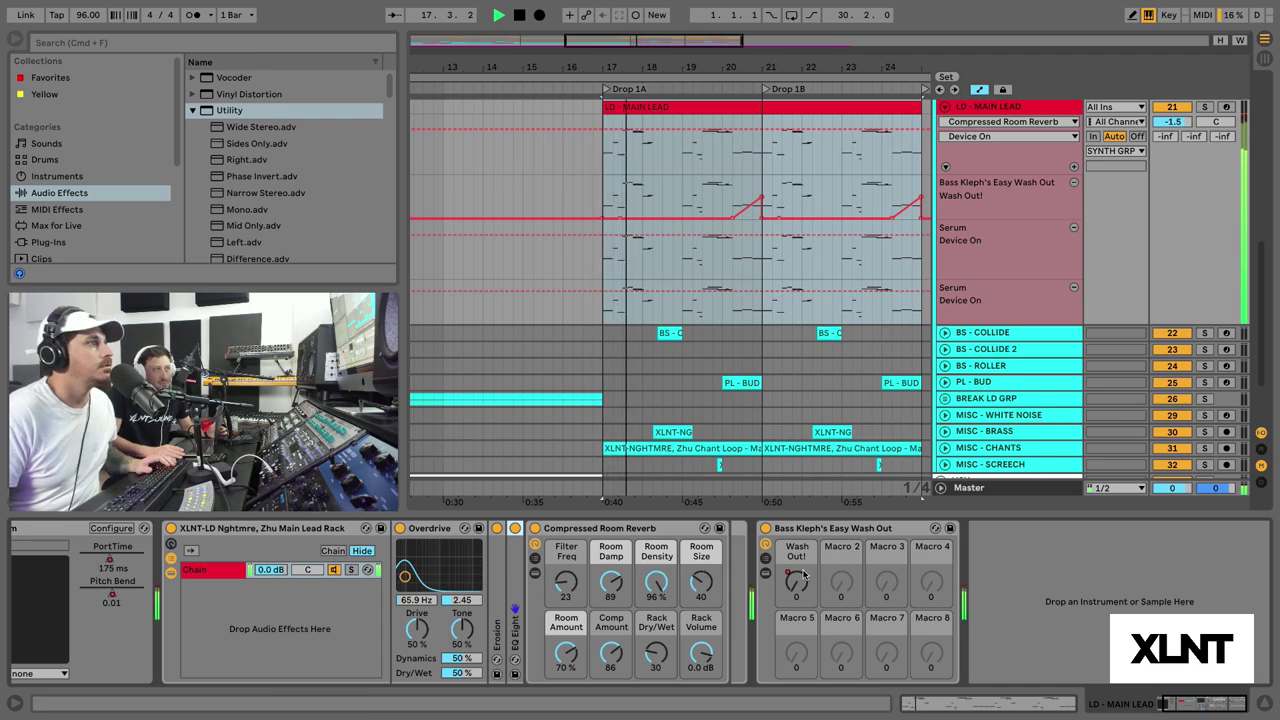
pyautogui.scroll(3, 1100, 190)
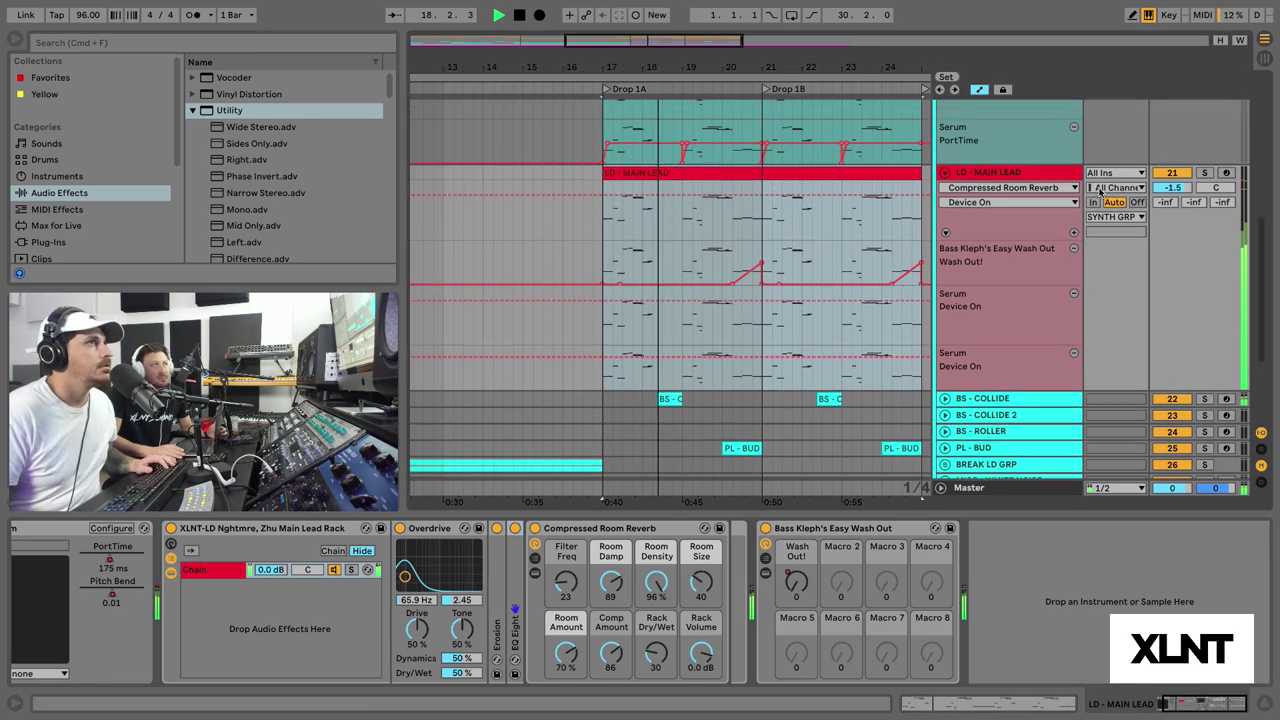
pyautogui.scroll(-5, 945, 200)
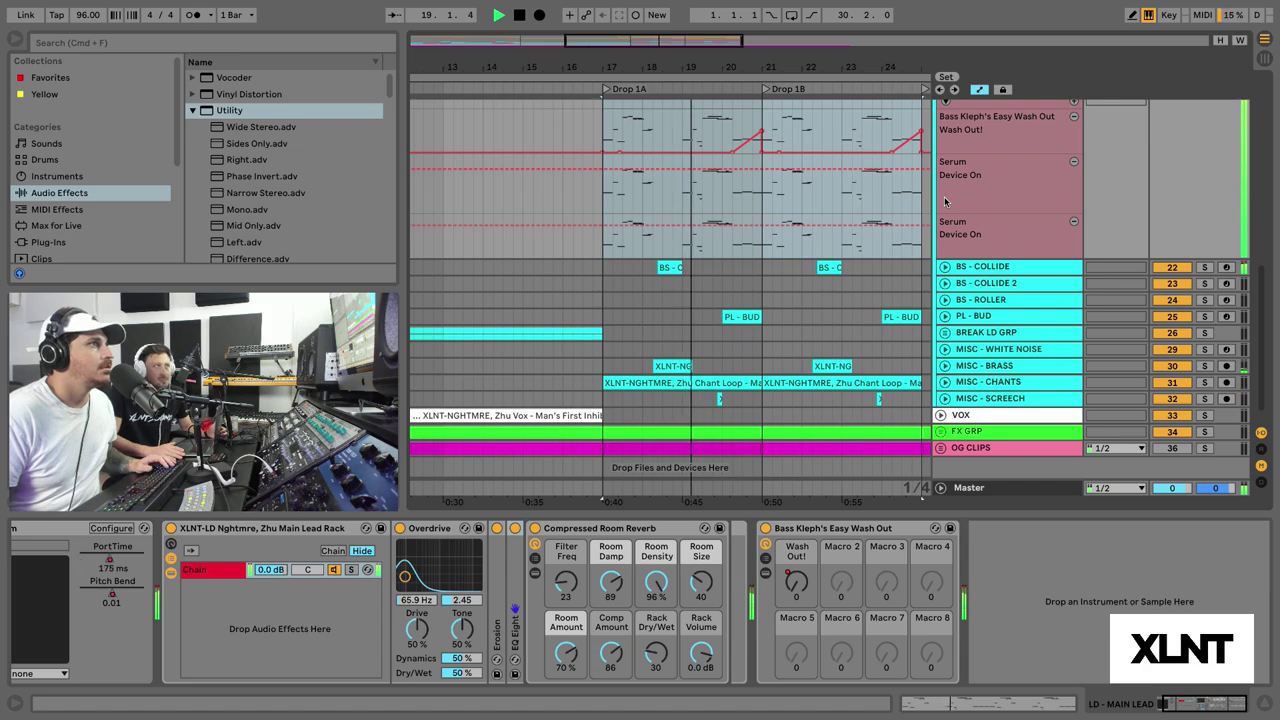
pyautogui.scroll(10, 945, 200)
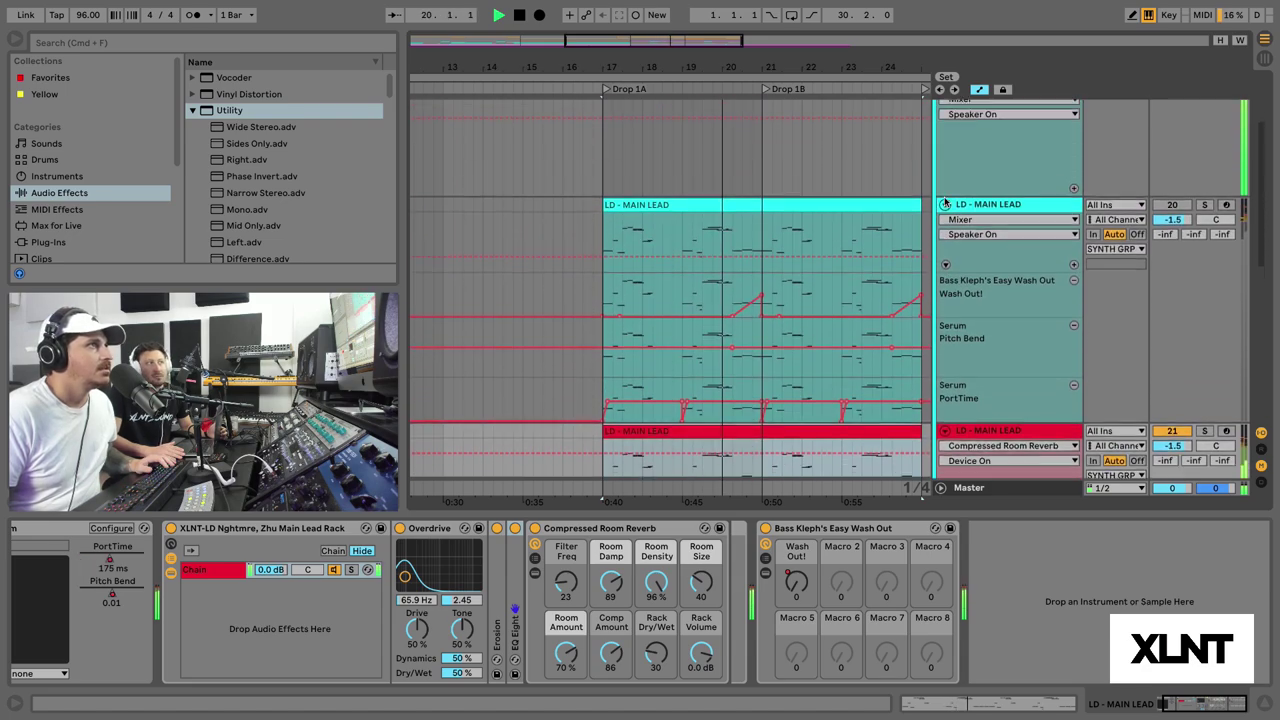
pyautogui.scroll(2, 945, 202)
pyautogui.press('space')
# - Solo DRUM GRP and play it from the start of Drop 1A, continuing from Drop 1B at bar 21
pyautogui.click(945, 202)
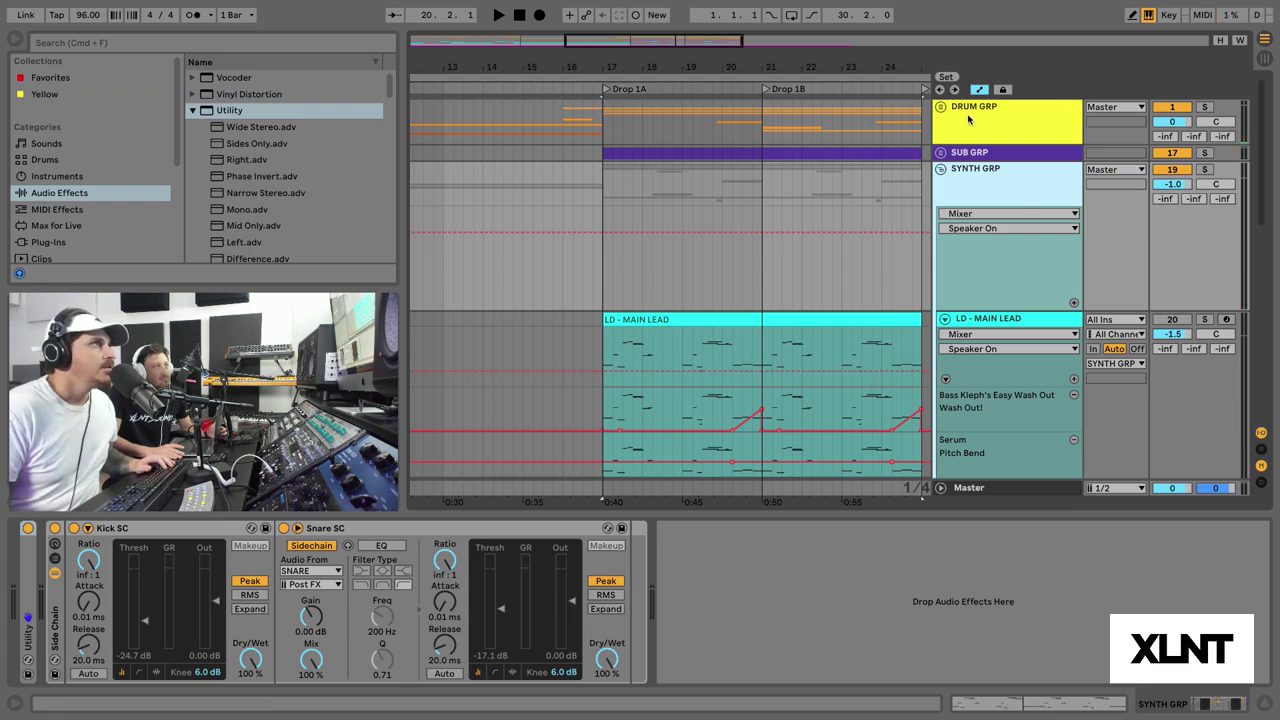
pyautogui.click(1204, 106)
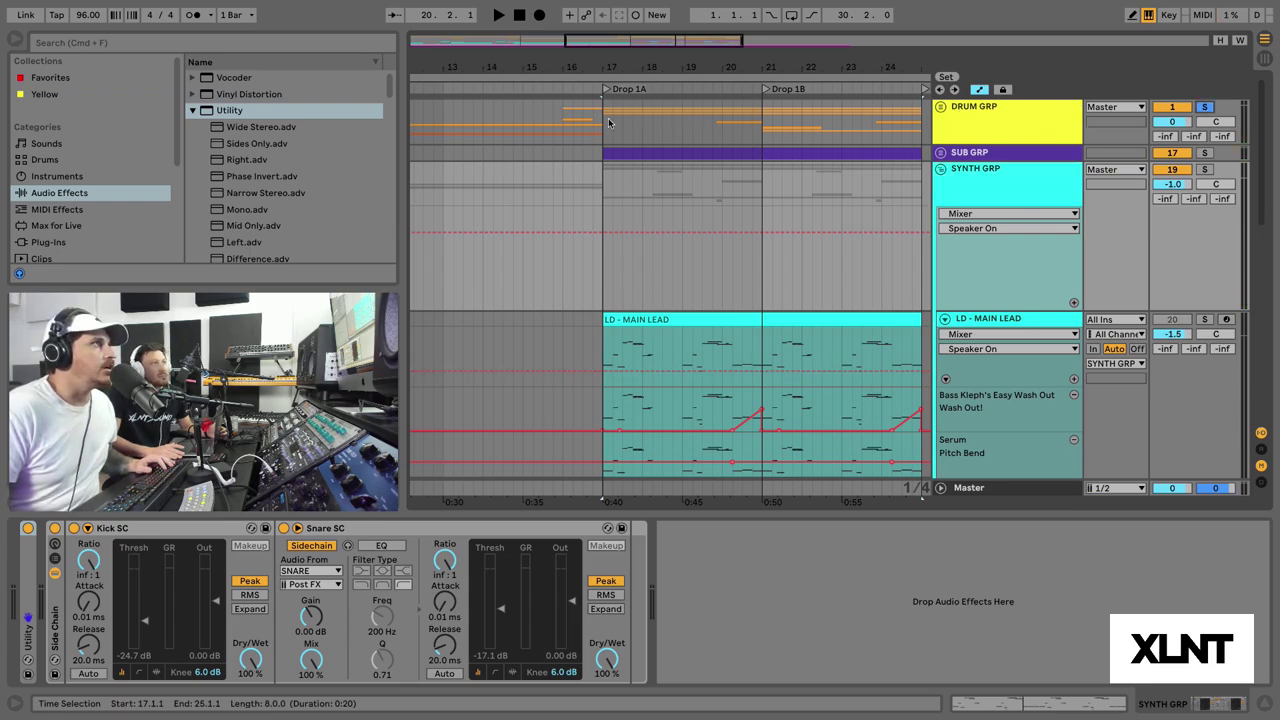
pyautogui.click(828, 117)
pyautogui.press('space')
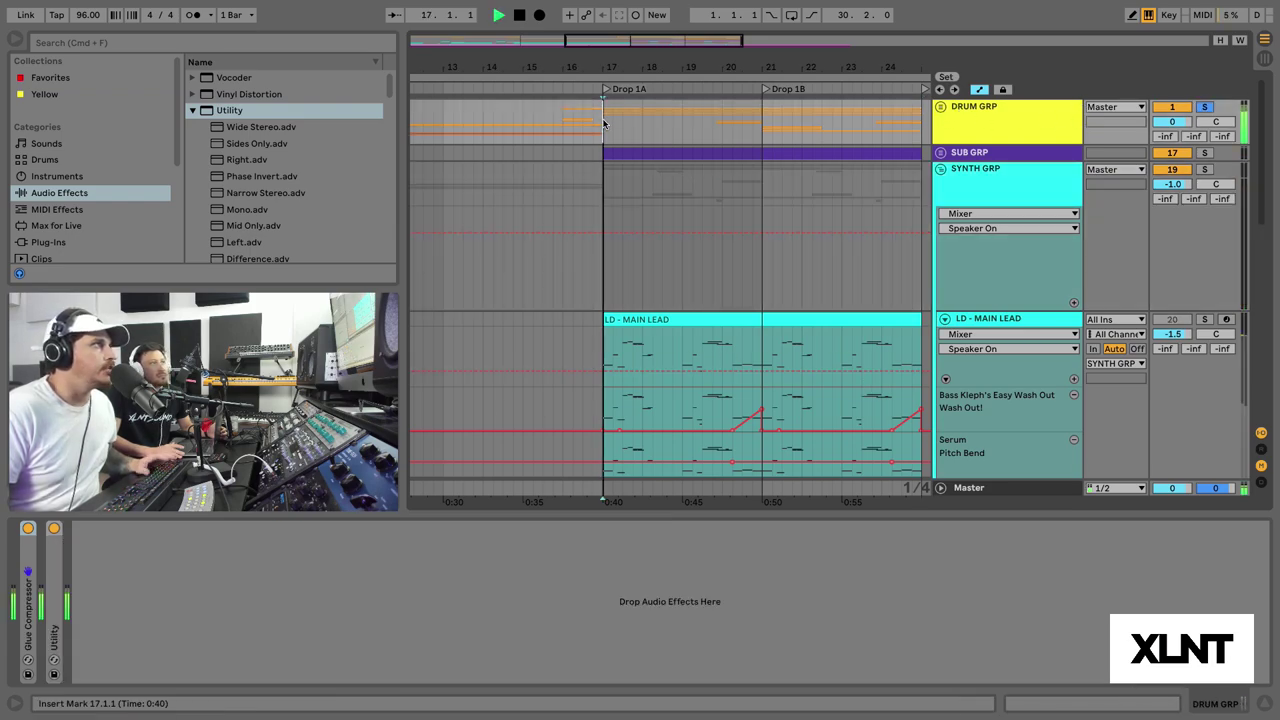
pyautogui.click(771, 124)
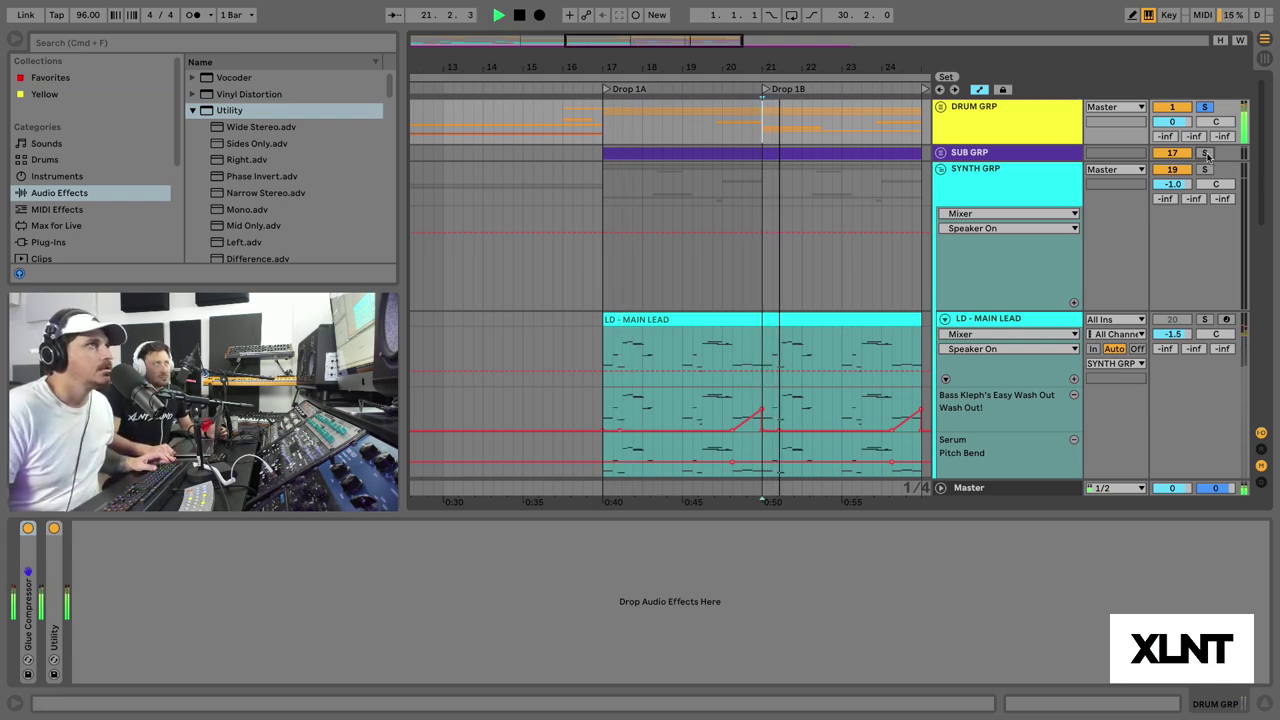
# - Add SUB GRP to the solo and listen to it with the drums through Drop 1B before stopping playback
pyautogui.keyDown('super'); pyautogui.click(1206, 154); pyautogui.keyUp('super')
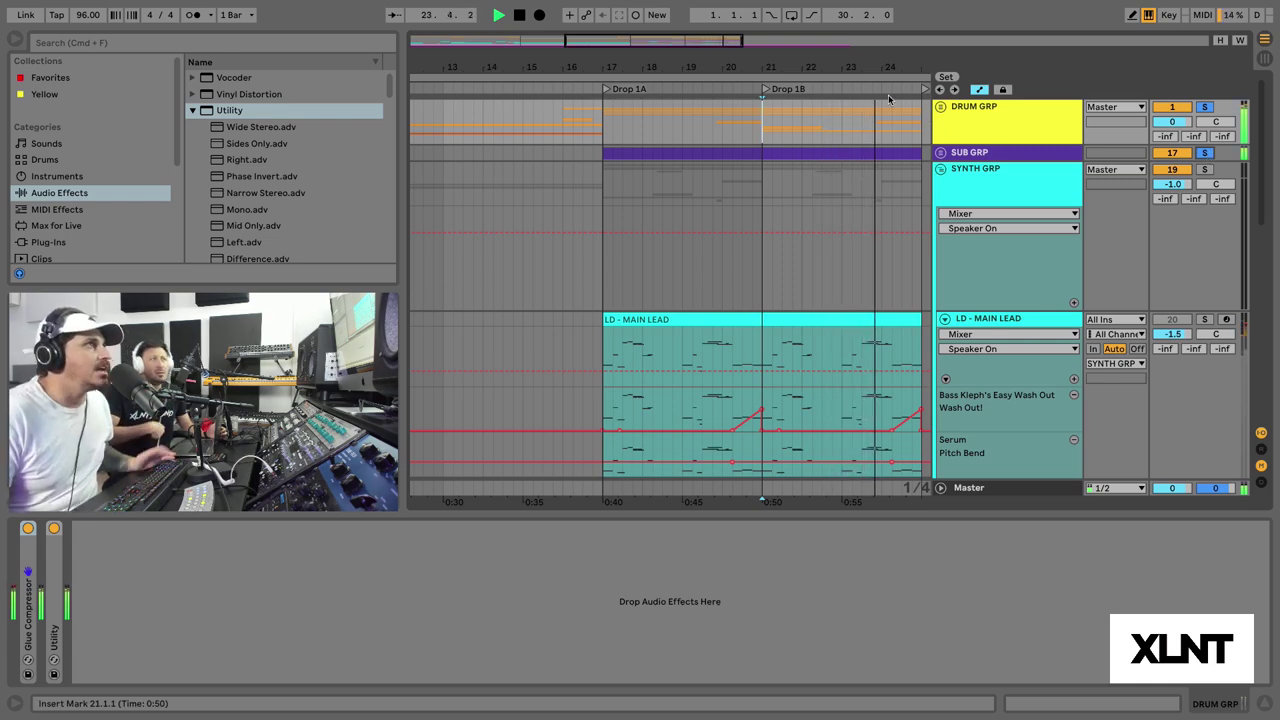
pyautogui.moveTo(857, 72); pyautogui.dragTo(857, 65)
pyautogui.press('space')
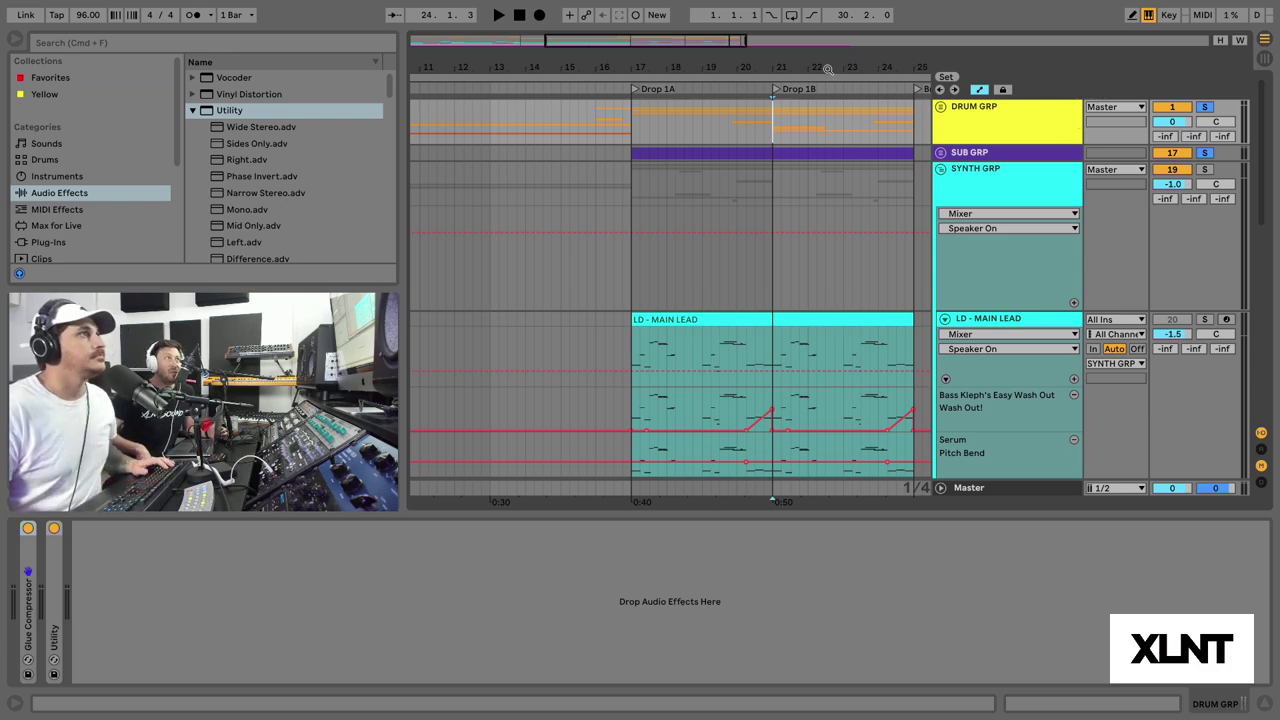
# - Clear the solo on DRUM GRP and SUB GRP so the full mix is audible
pyautogui.scroll(-2, 828, 68)
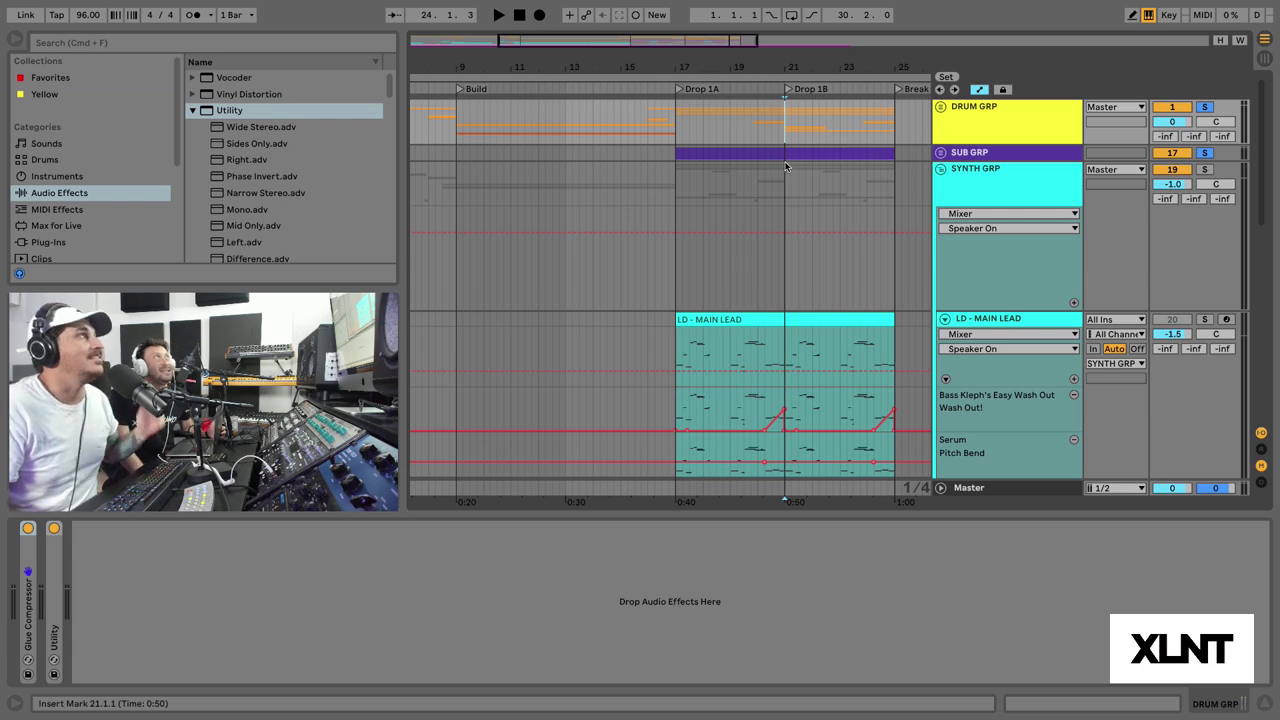
pyautogui.moveTo(835, 72); pyautogui.dragTo(830, 67)
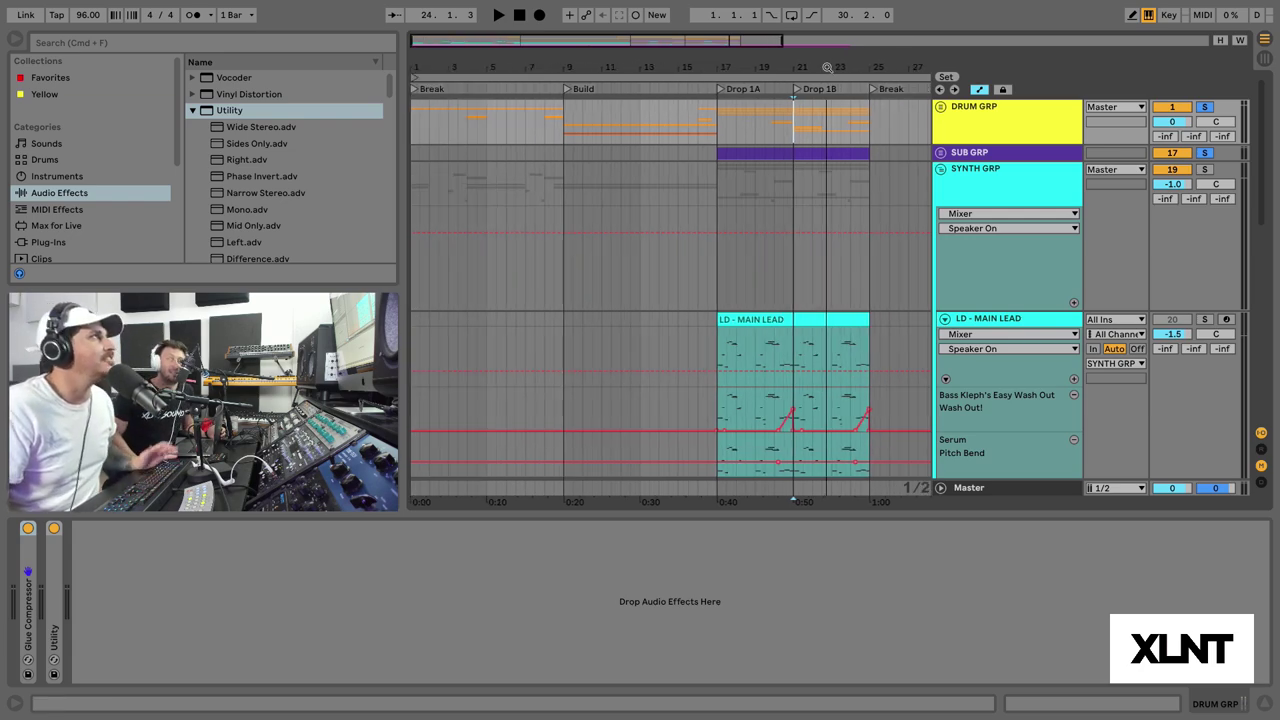
pyautogui.click(1204, 154)
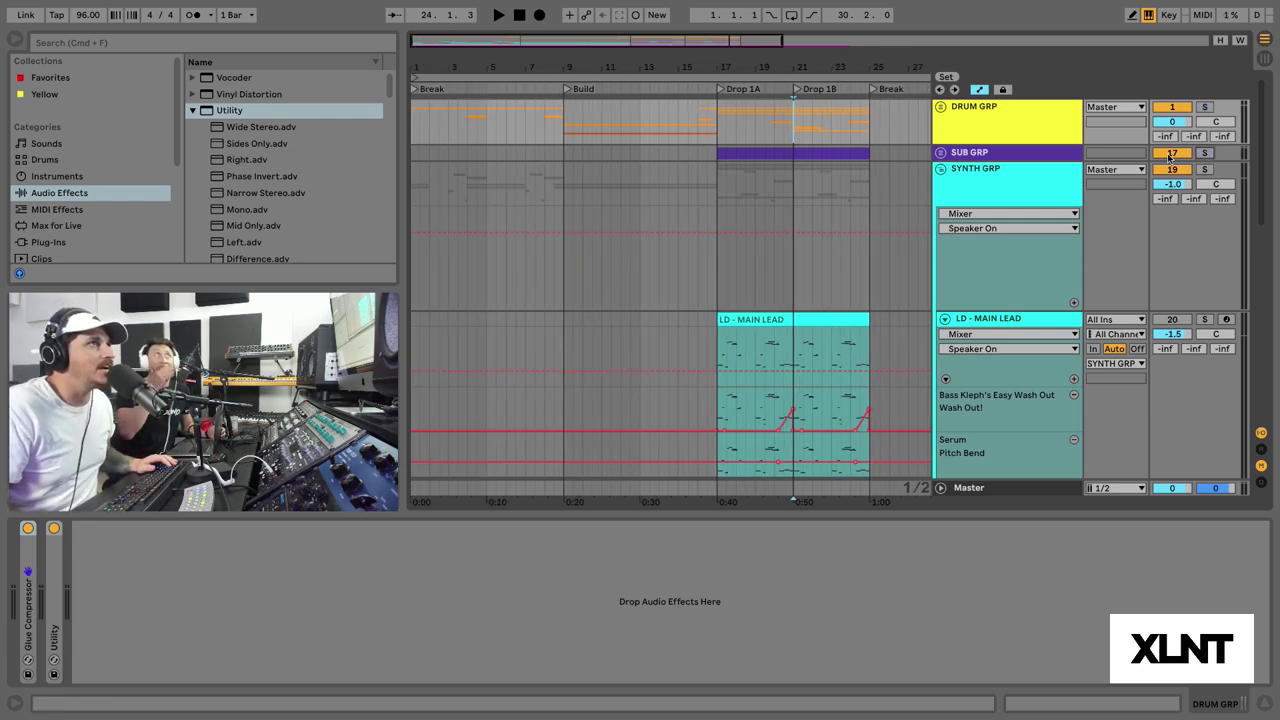
# - Delete the switched-off Utility from the Master track and place the insert marker at bar 9, the start of the Build
pyautogui.moveTo(695, 66); pyautogui.dragTo(692, 56)
pyautogui.hscroll(1, 534, 166)
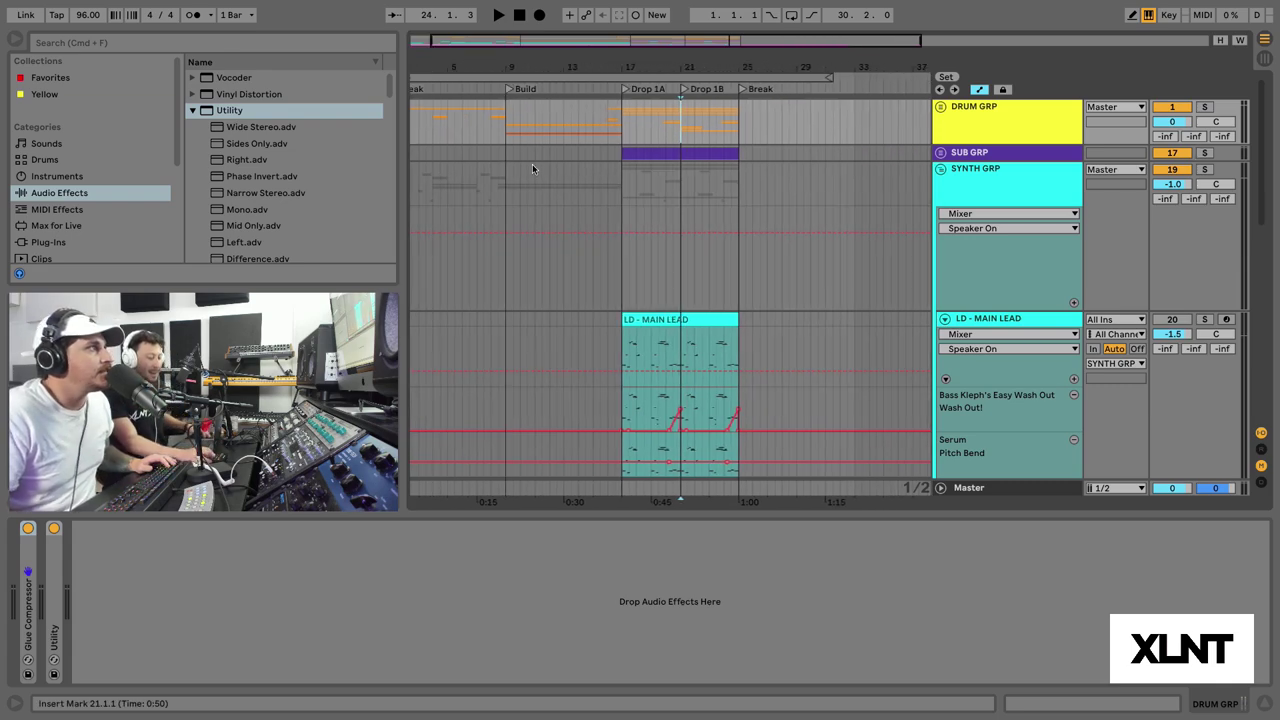
pyautogui.click(1012, 484)
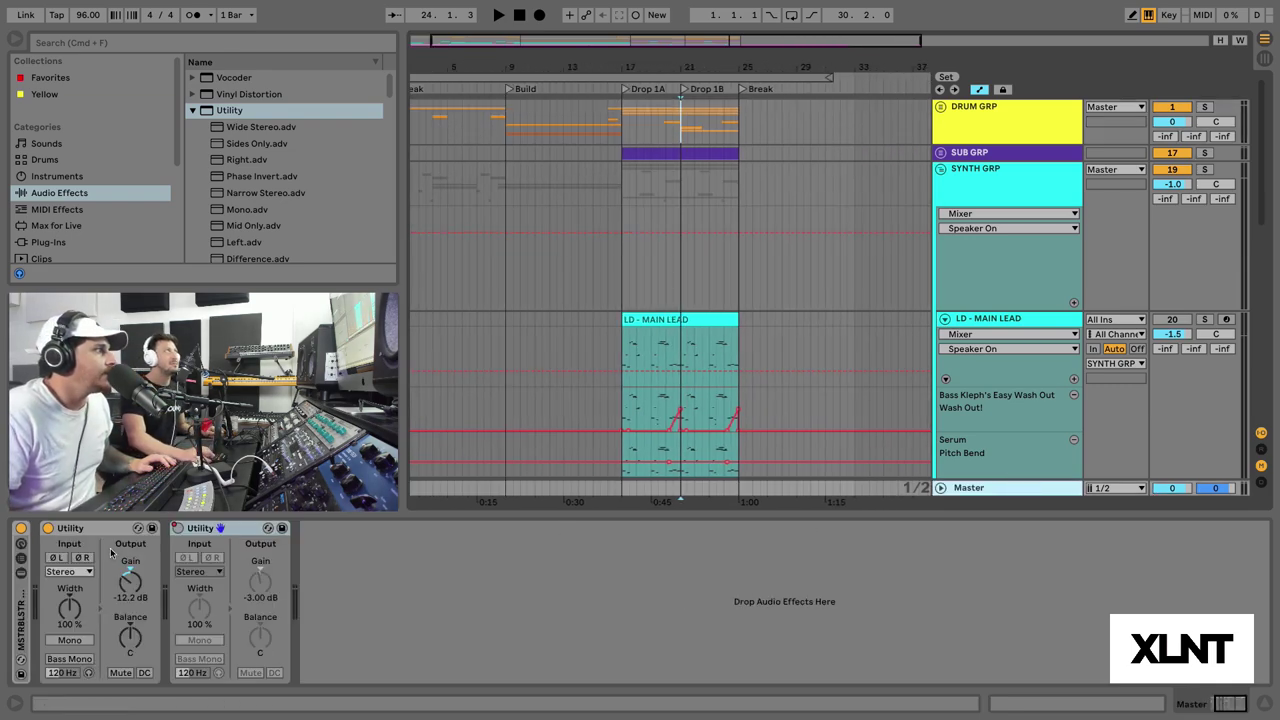
pyautogui.press('Delete')
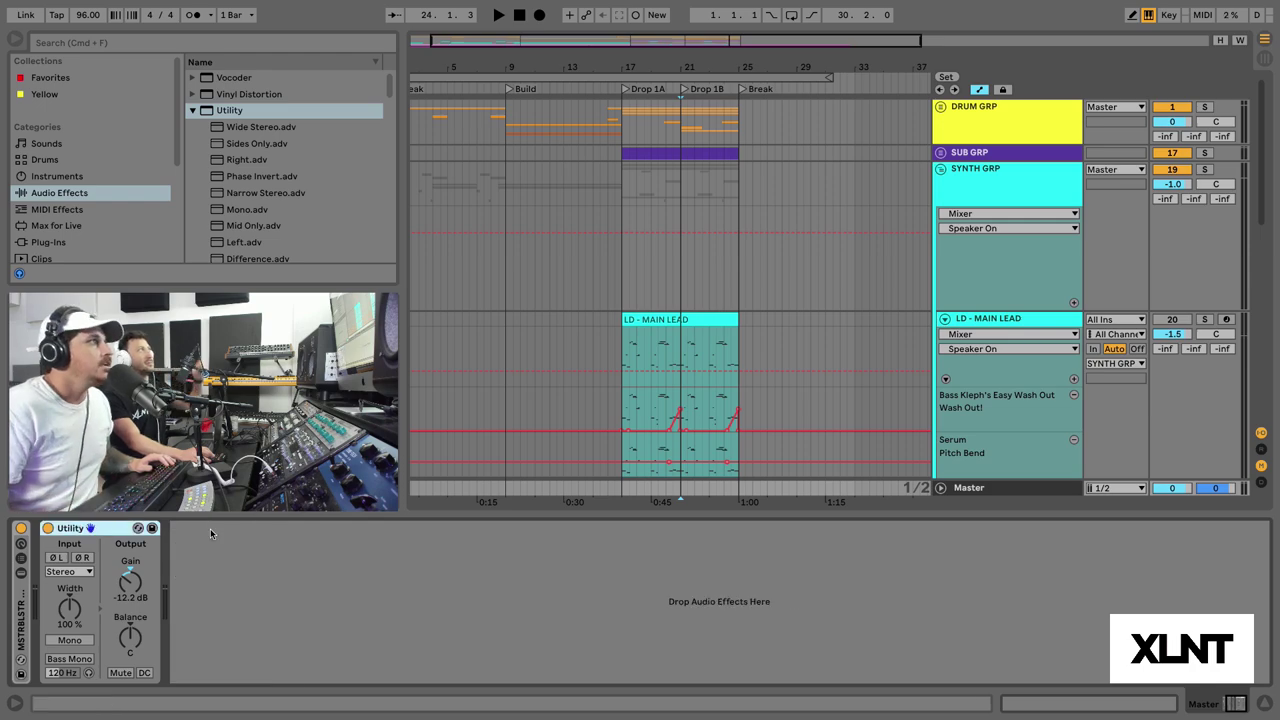
pyautogui.click(505, 266)
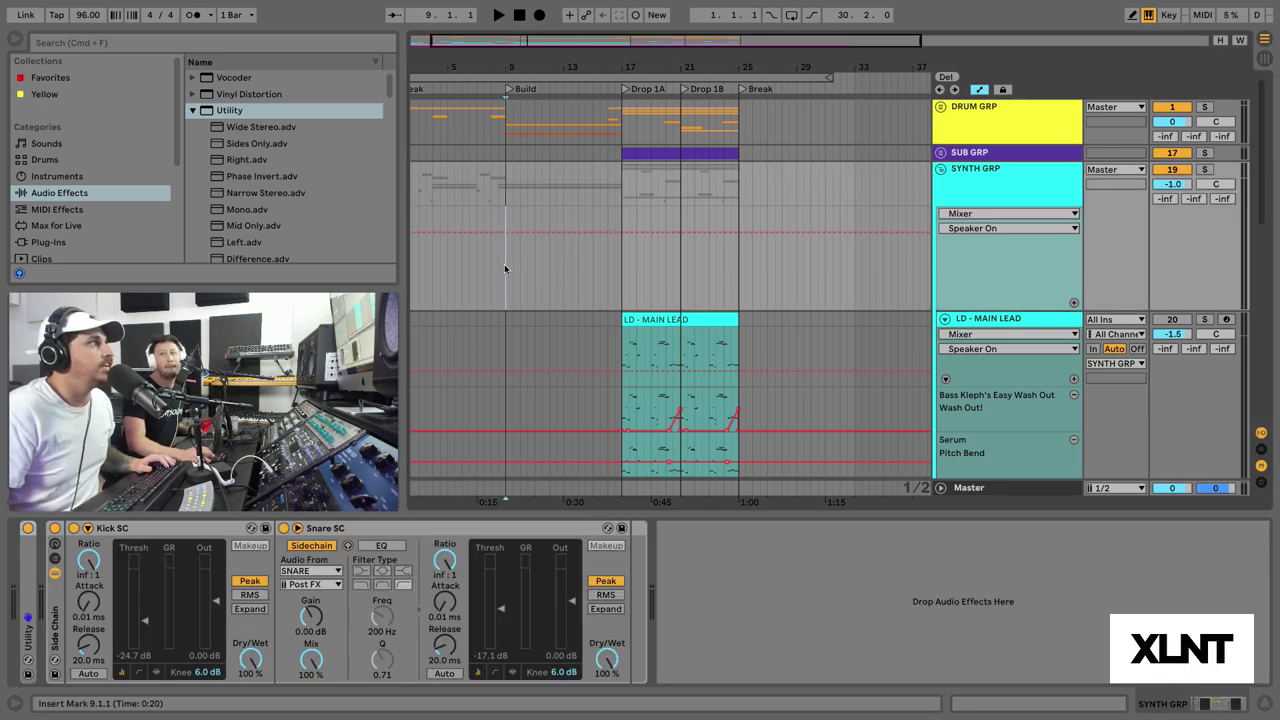